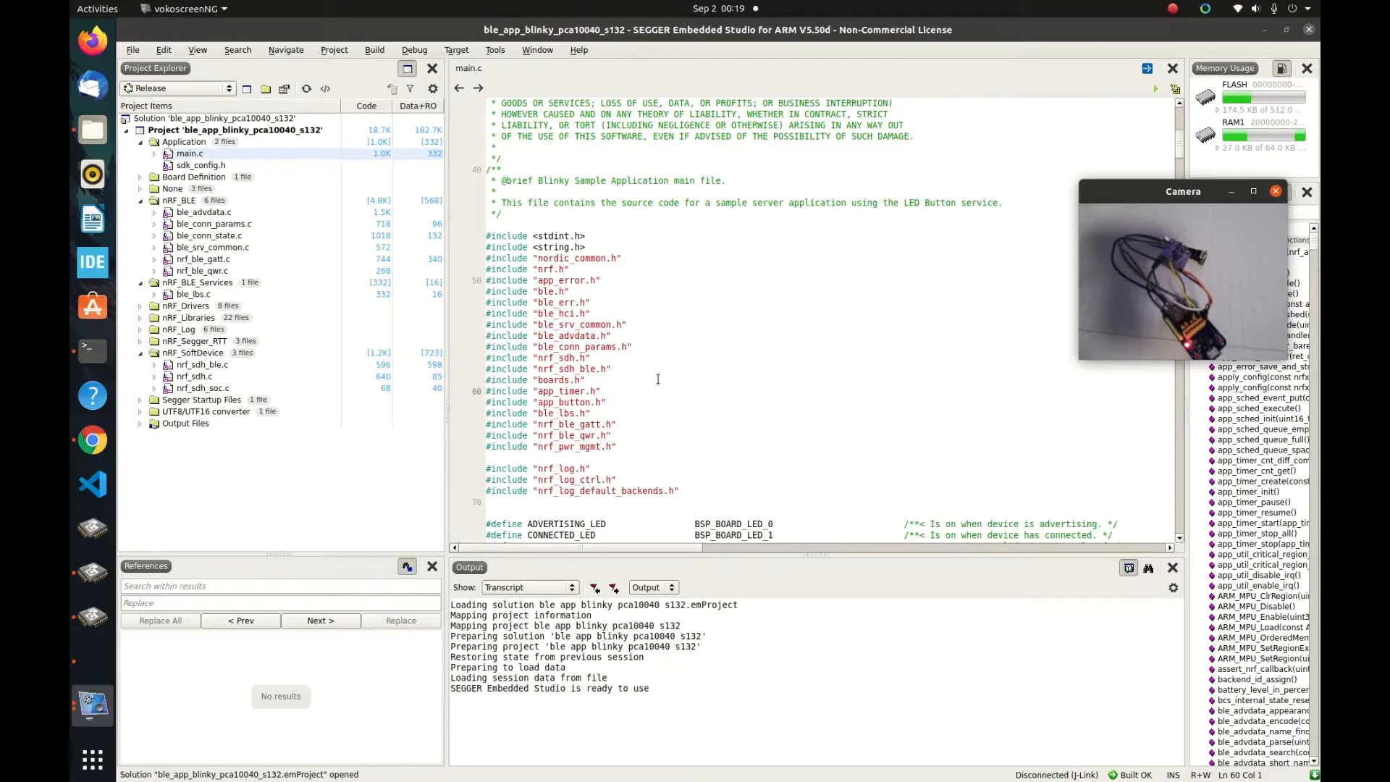
- Switch to Chrome and look over the KiCad home page's sections on schematic capture, PCB layout and the 3D viewer
click(92, 439)
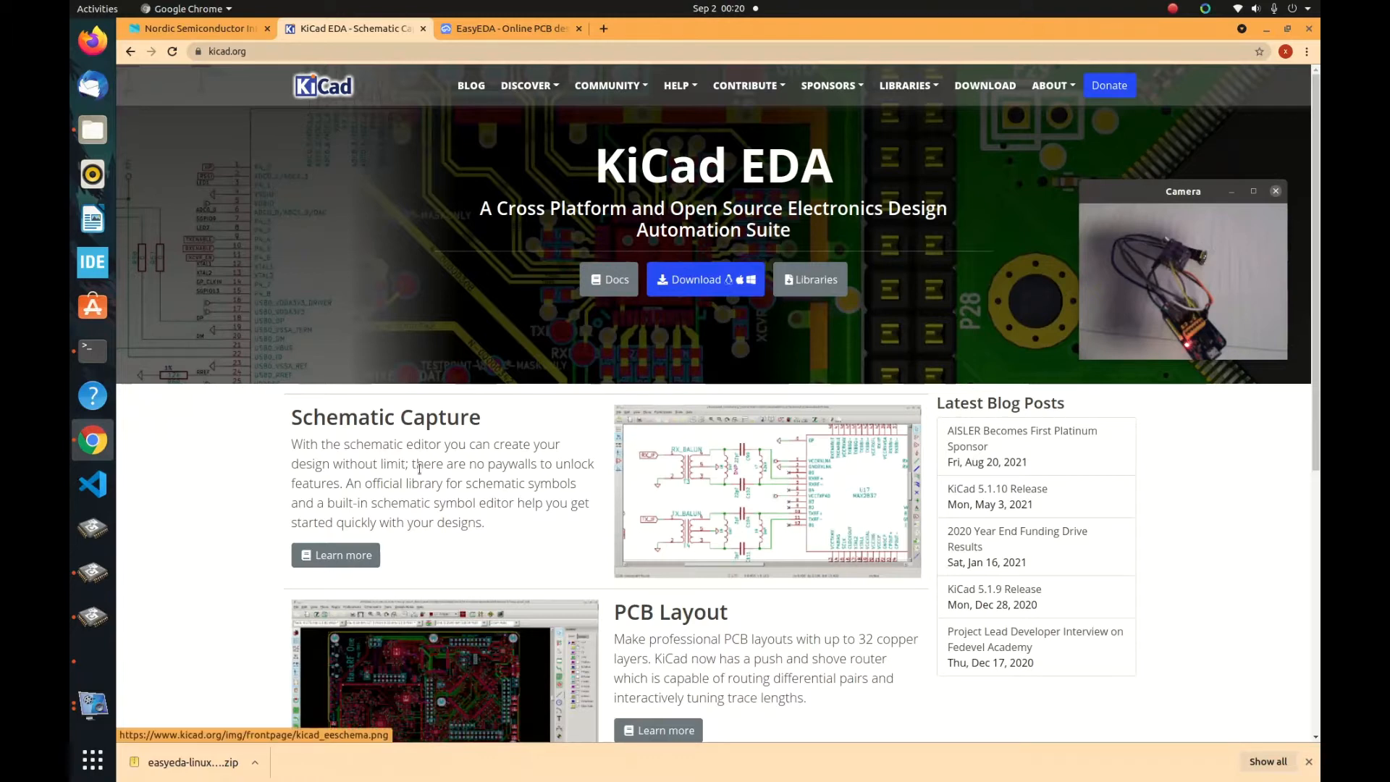
scroll(613, 471, down, 4)
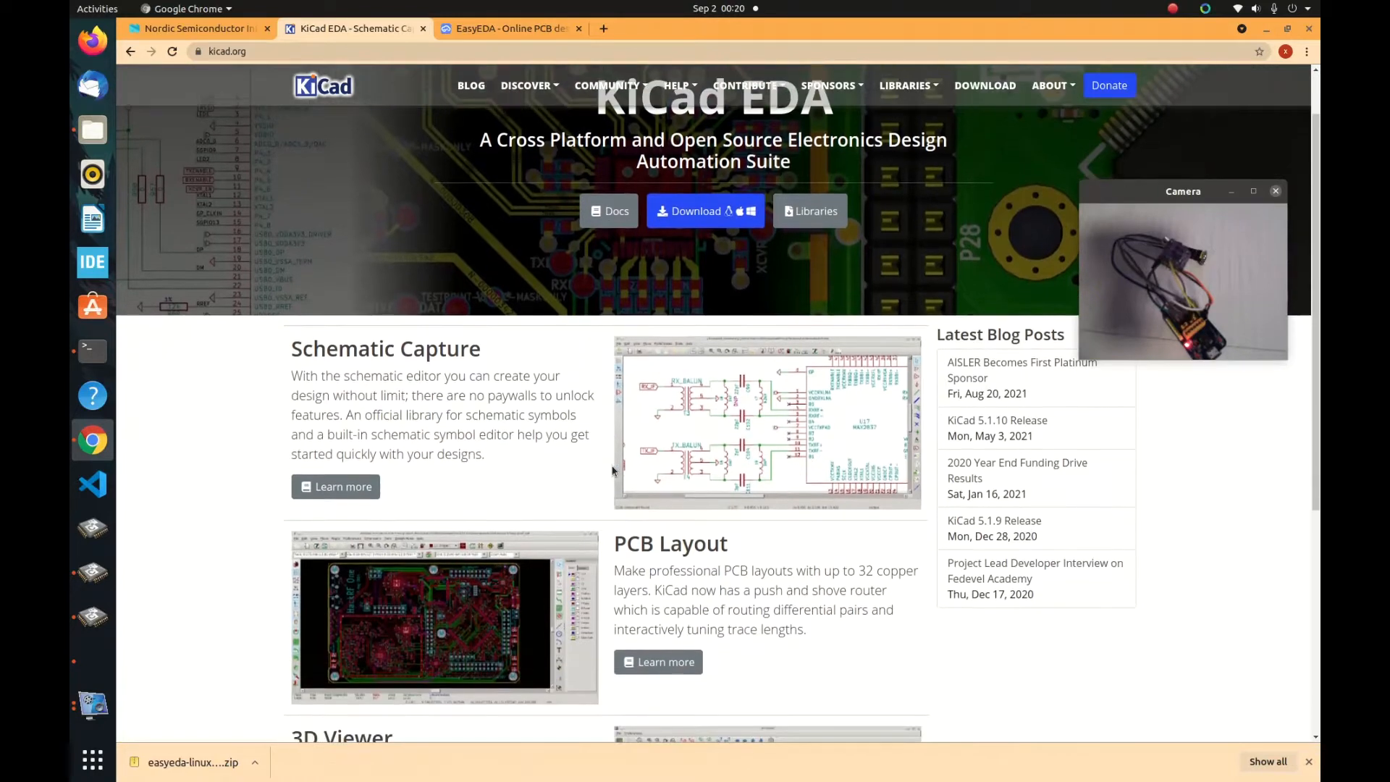
scroll(612, 470, down, 1)
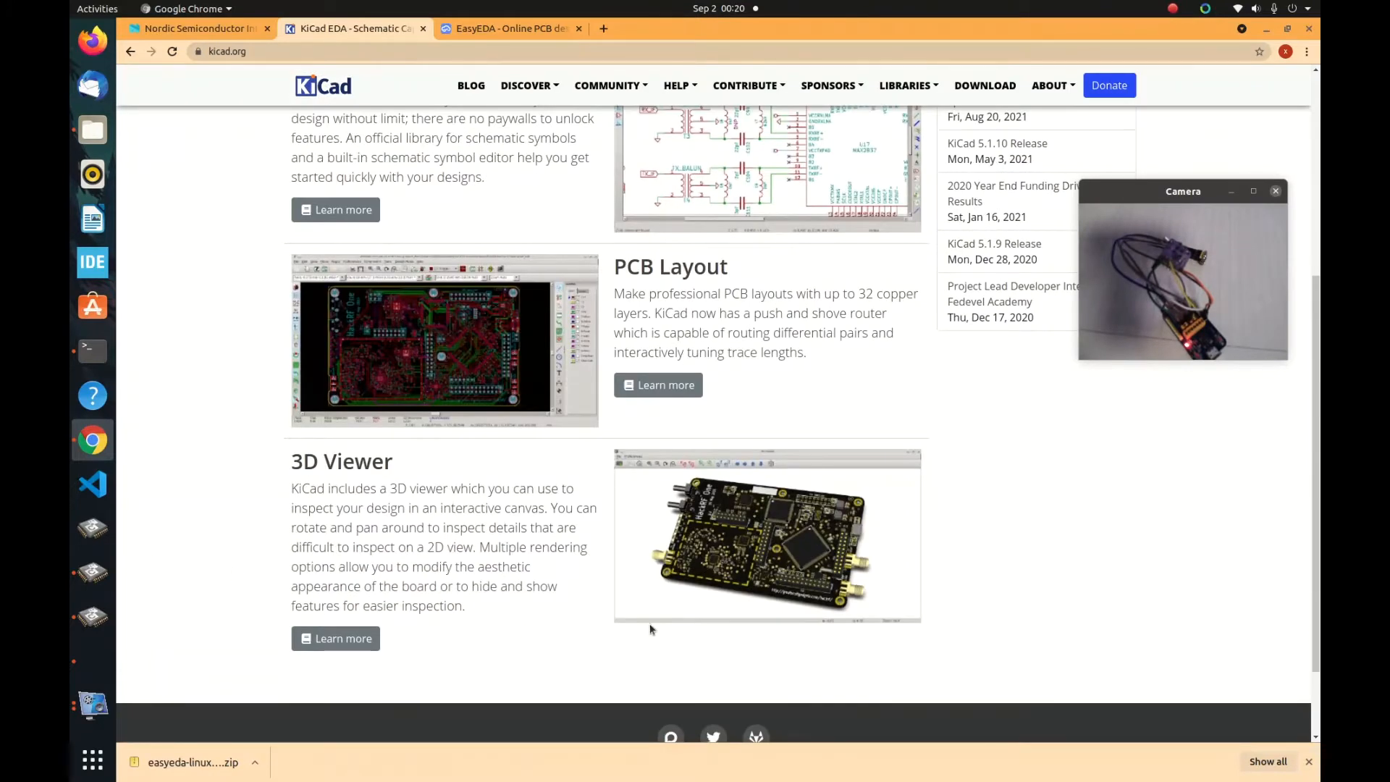
scroll(649, 629, down, 2)
scroll(650, 630, up, 6)
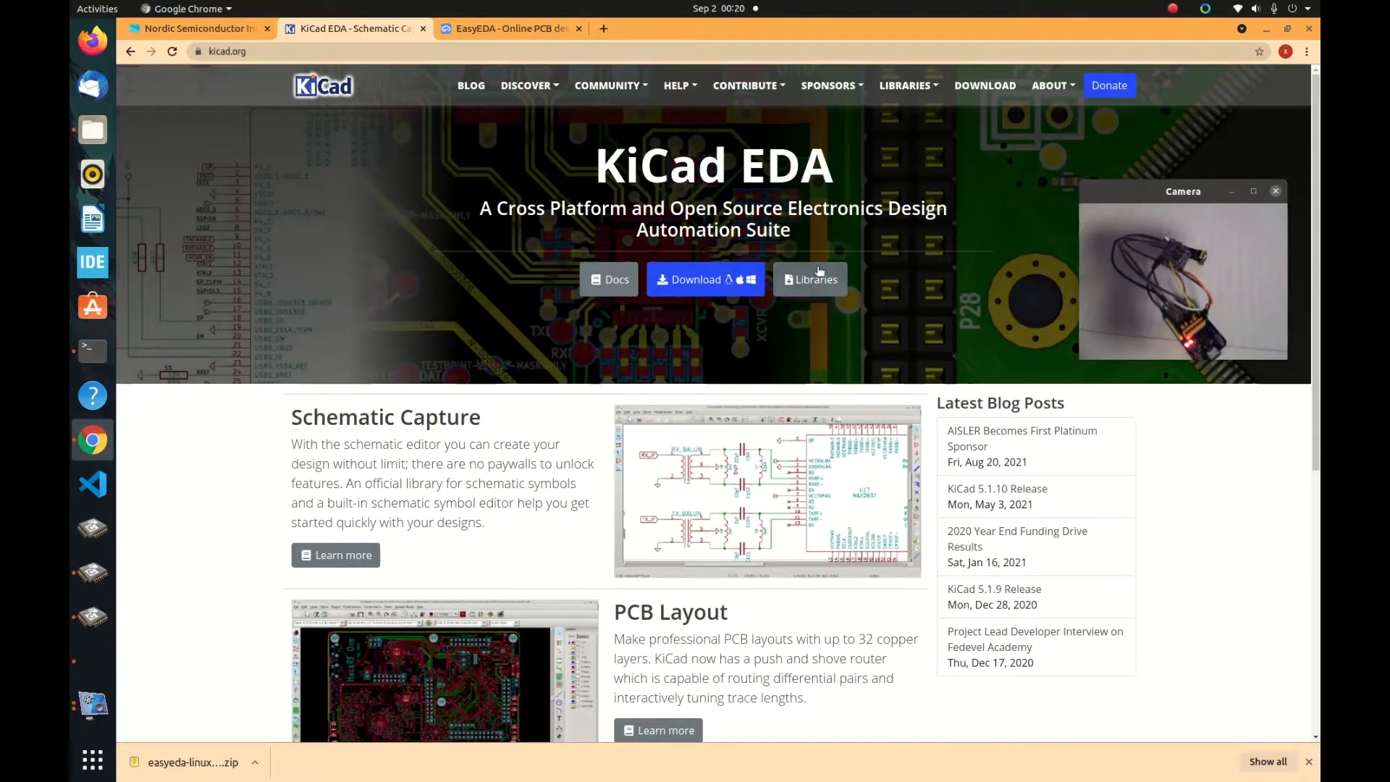
- Look through the EasyEDA home page, covering its free libraries, LCSC component catalog and PCB design tool features
click(491, 30)
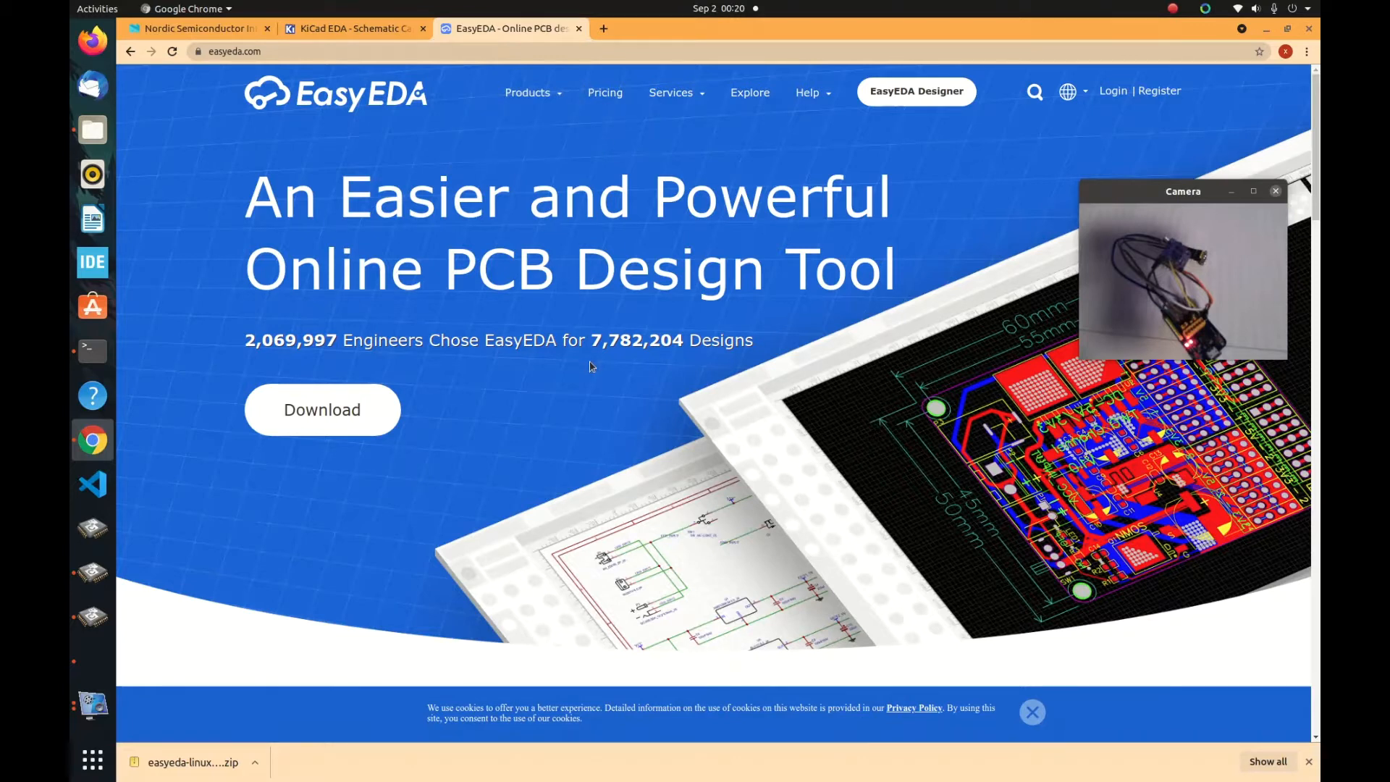
scroll(591, 367, down, 9)
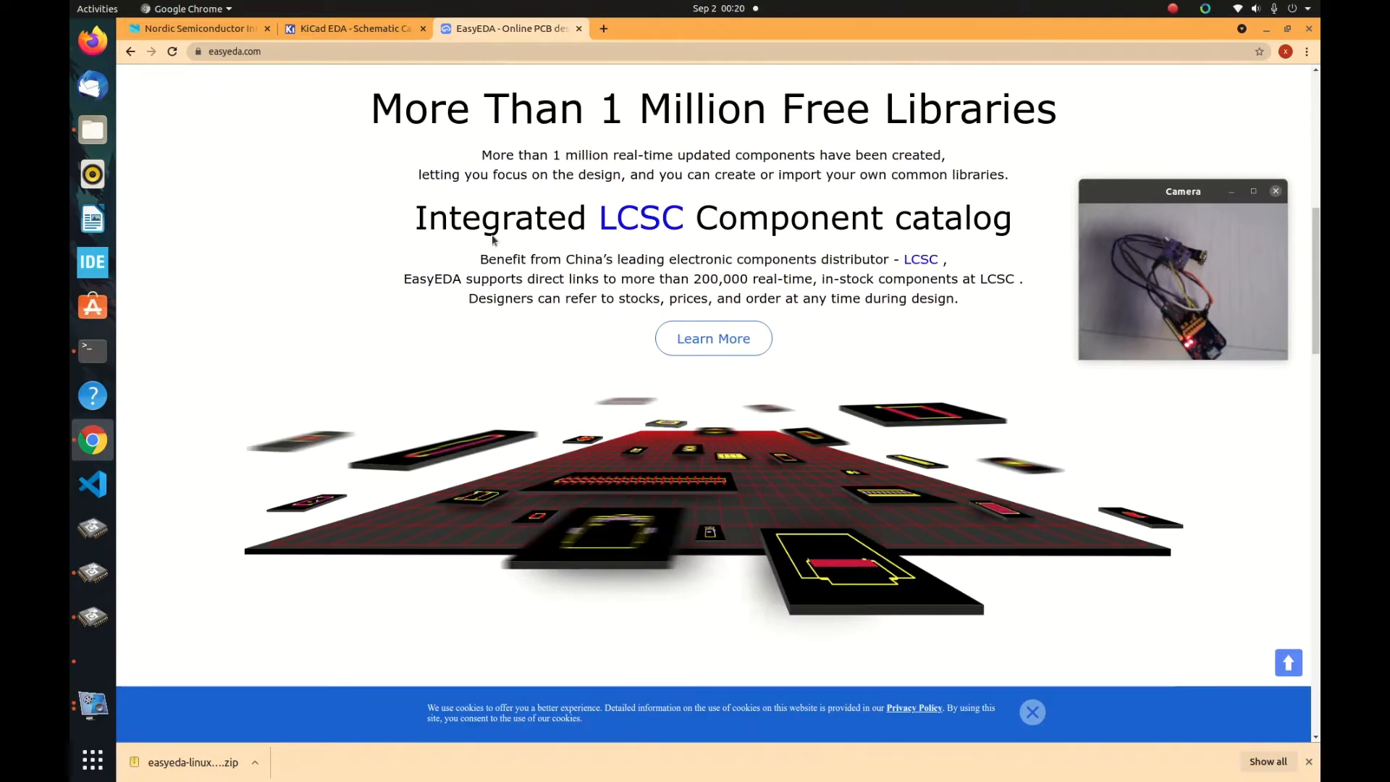
scroll(568, 483, down, 6)
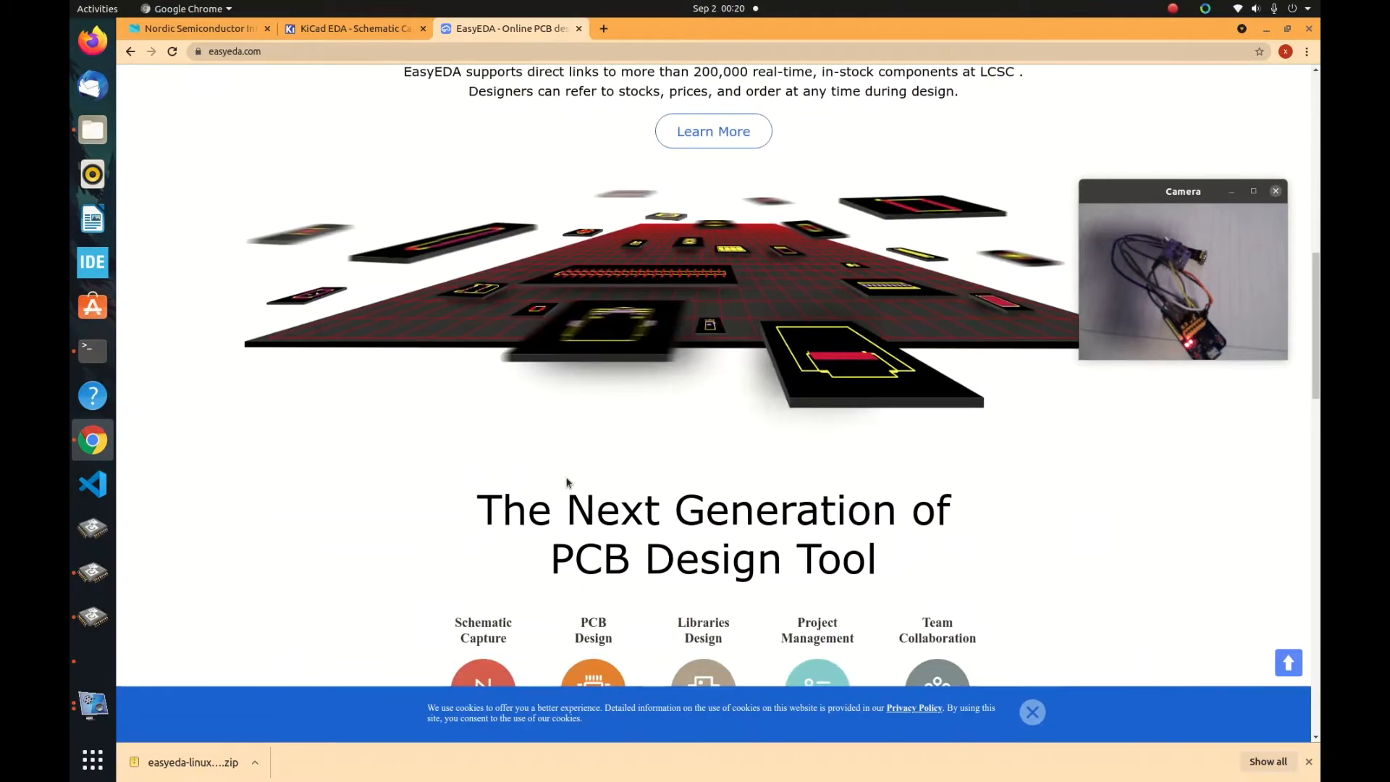
scroll(568, 483, down, 2)
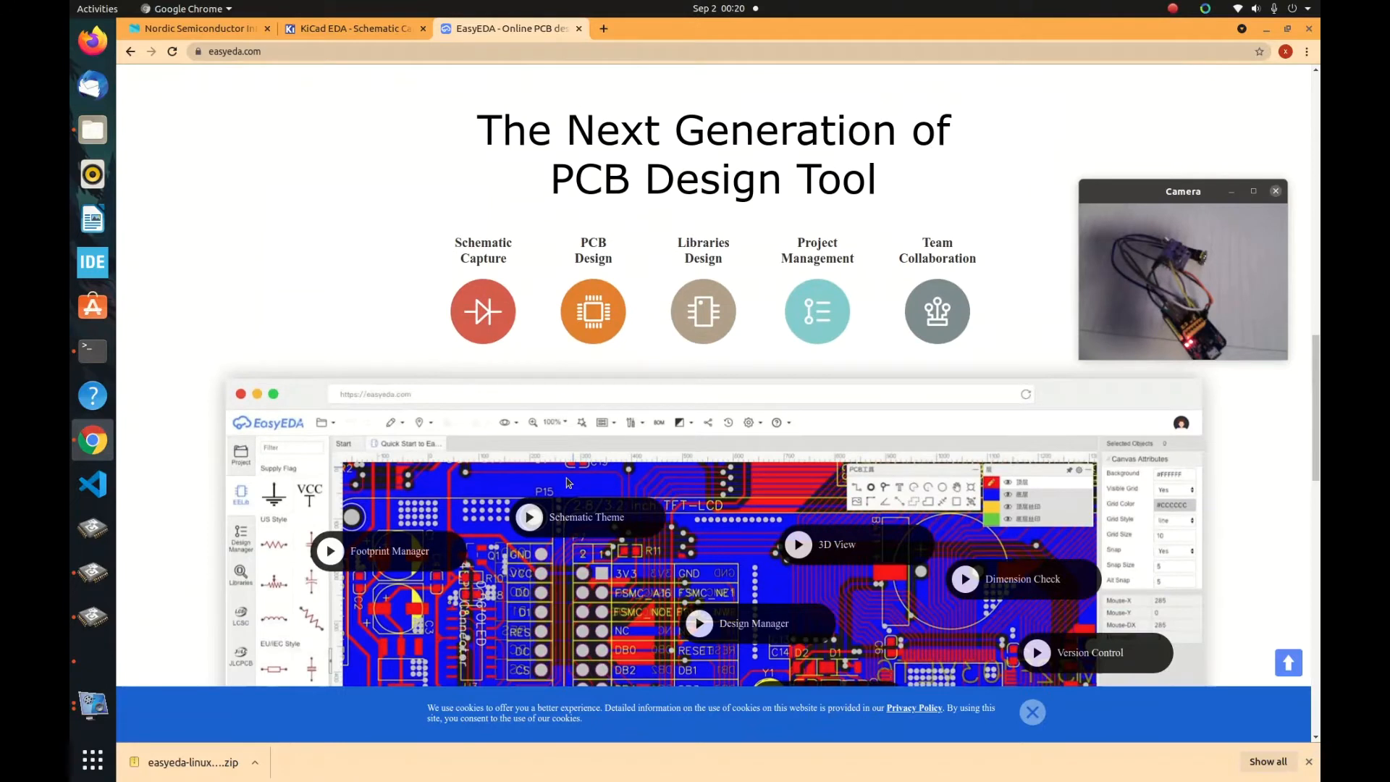
scroll(612, 341, down, 5)
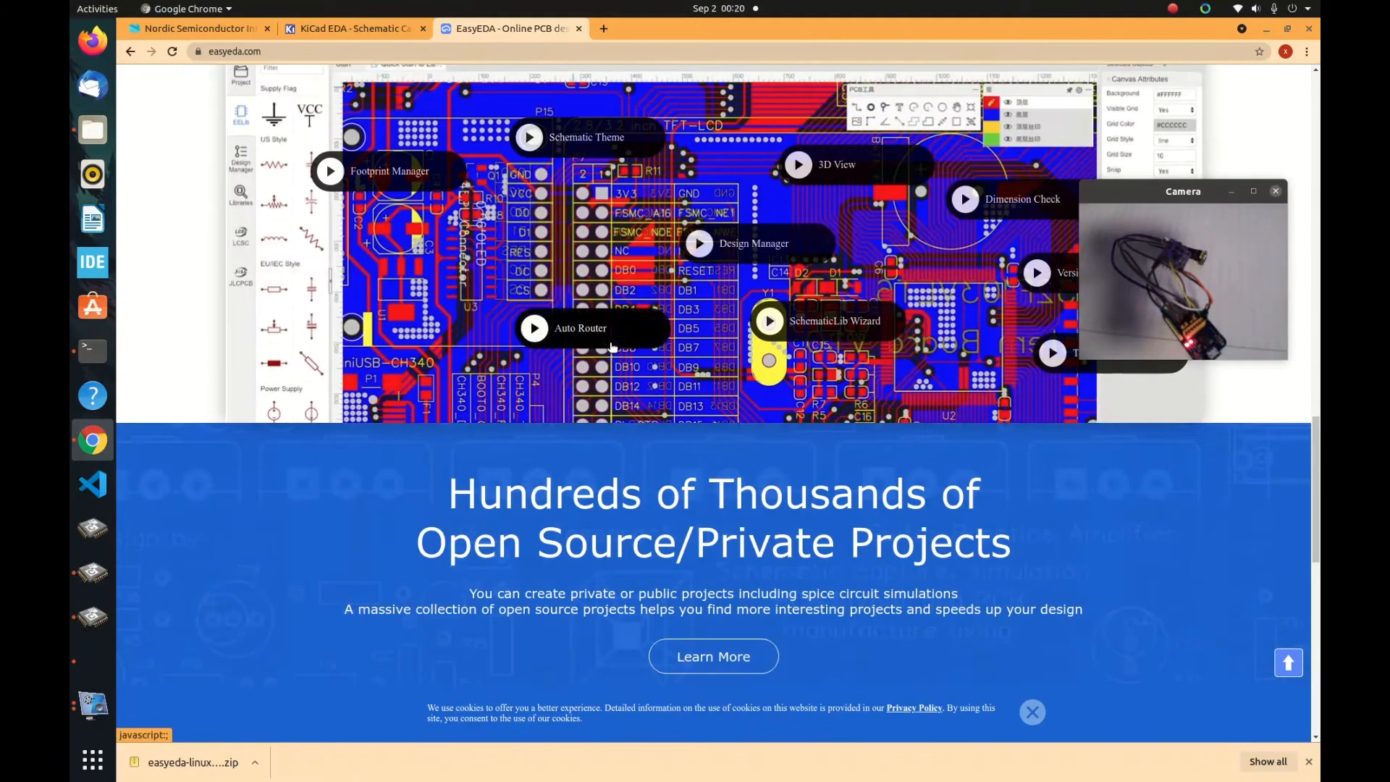
scroll(612, 346, up, 1)
scroll(640, 370, up, 2)
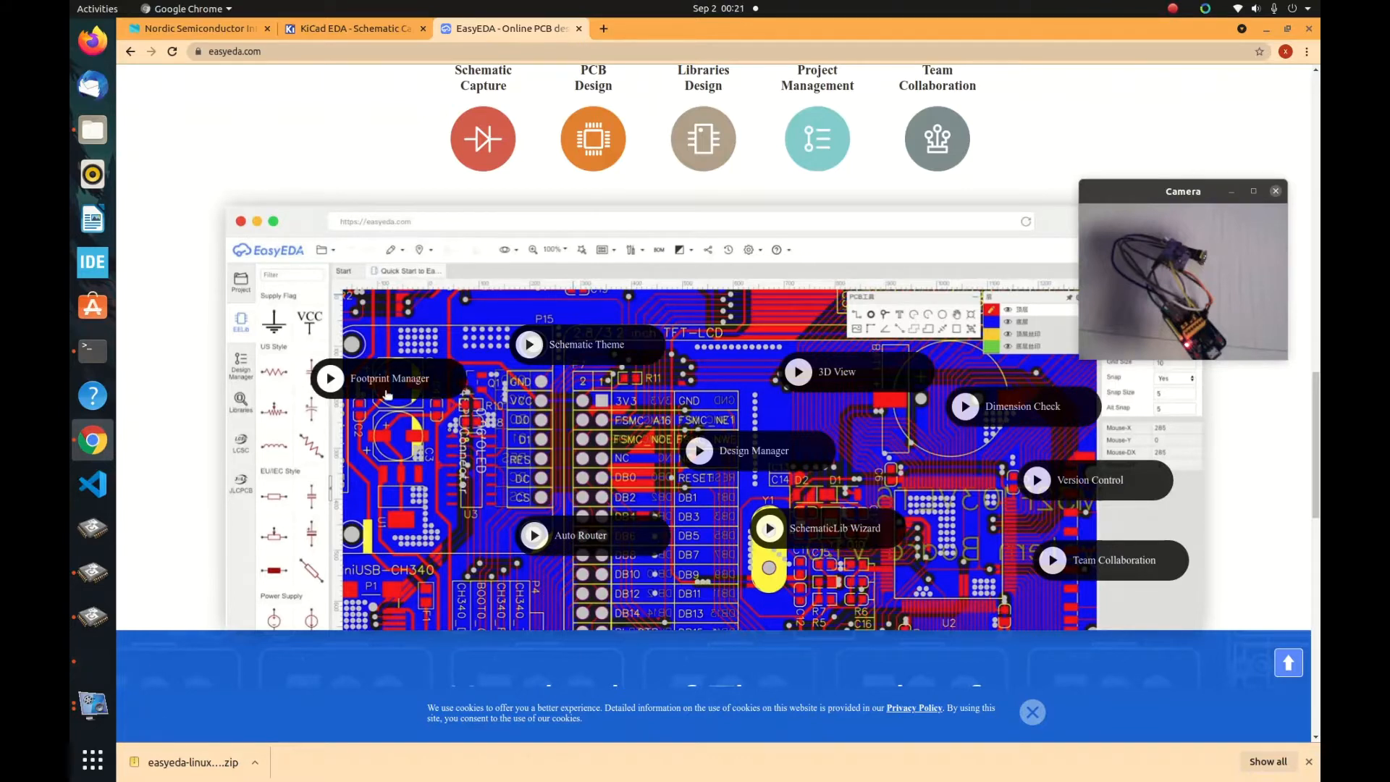
- Switch to EasyEDA and examine the hatest schematic, including the microphone circuits and the NRF52832 chip
click(92, 662)
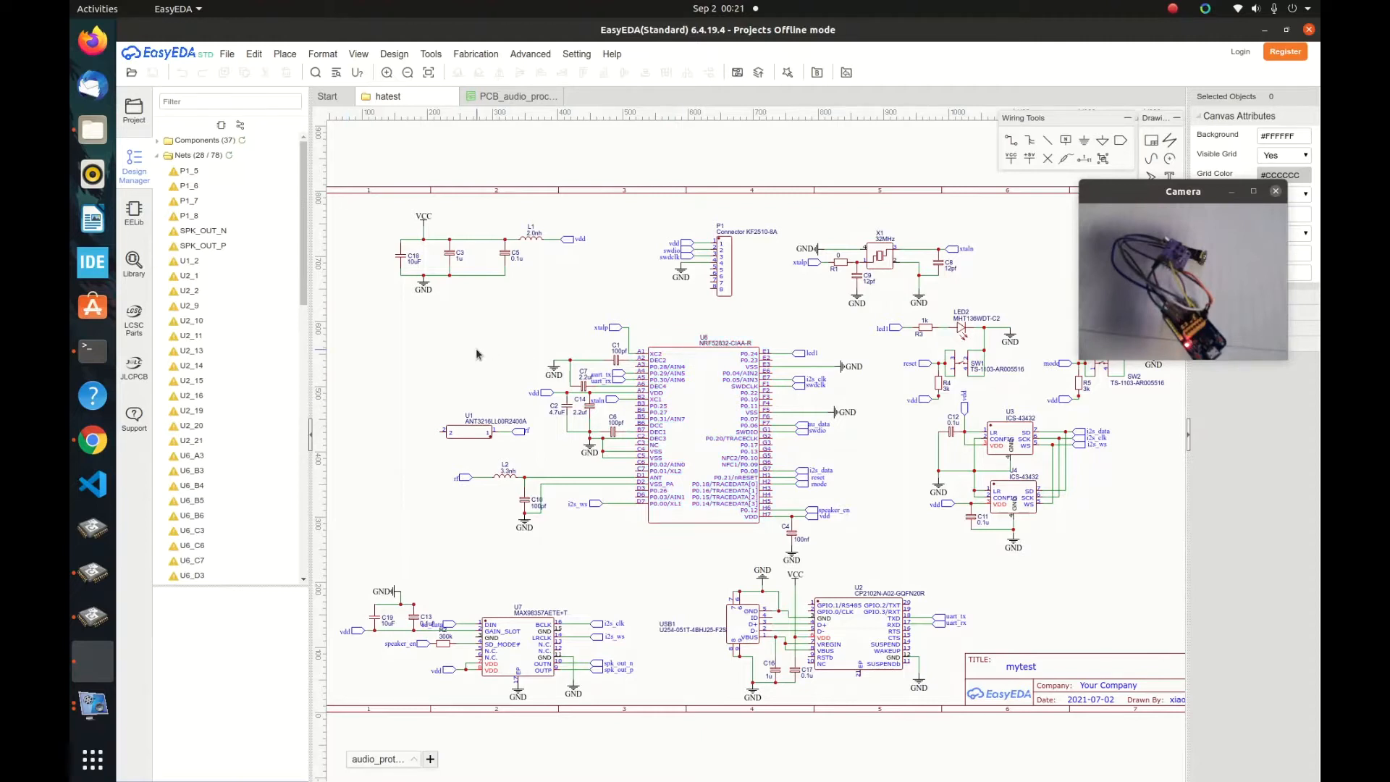
right_drag(461, 337, 482, 346)
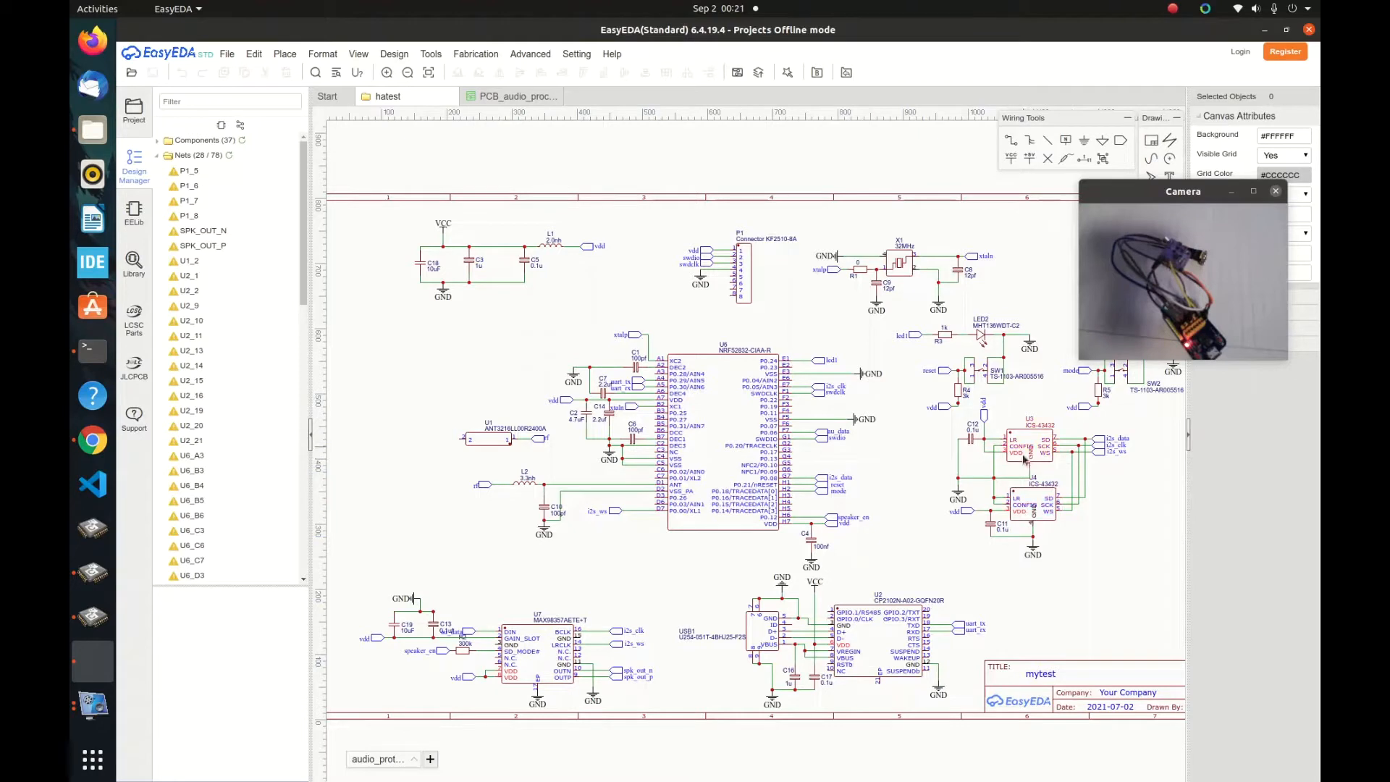
right_drag(869, 395, 896, 432)
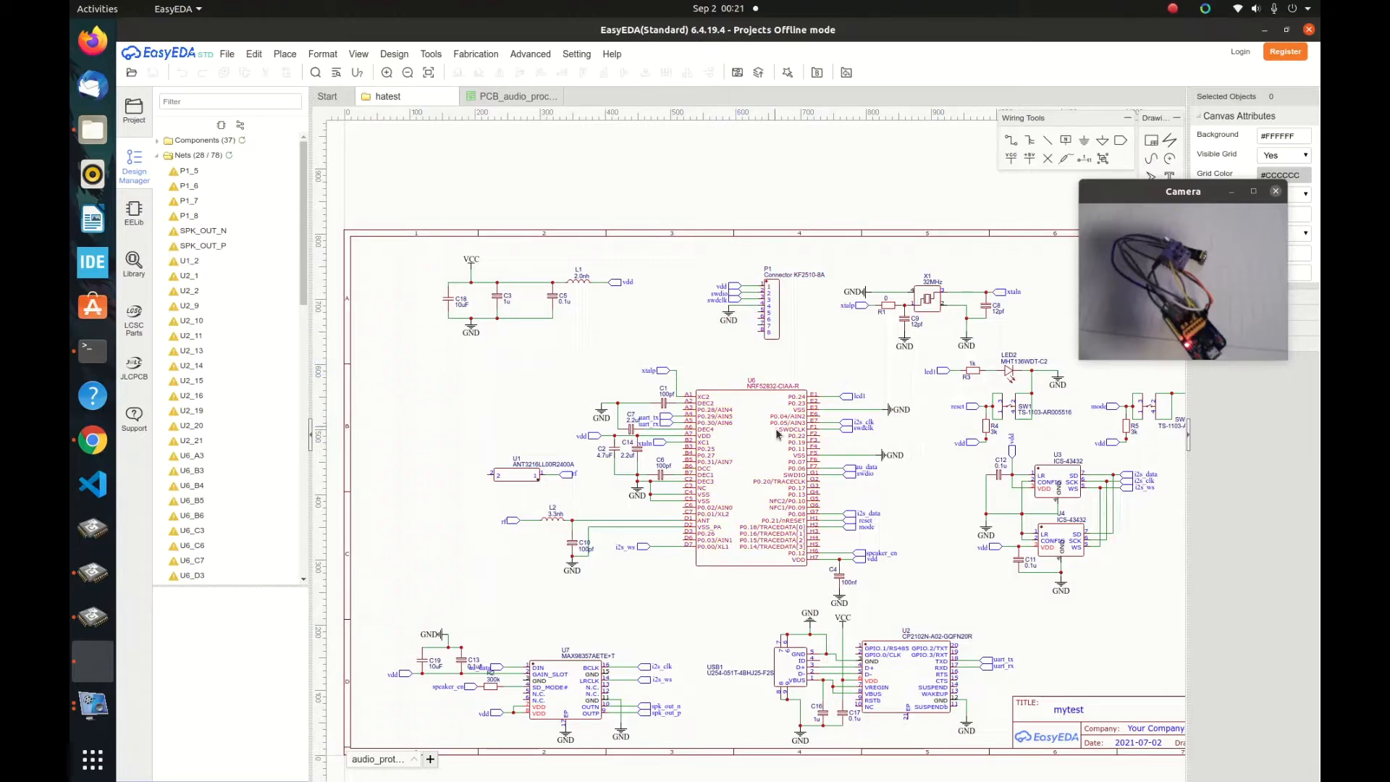
- Inspect the NRF52840-QIAA-R7 and NRF52840-QIAA-R entries in the component library's nrf52 results, then close the library without placing a part
click(134, 262)
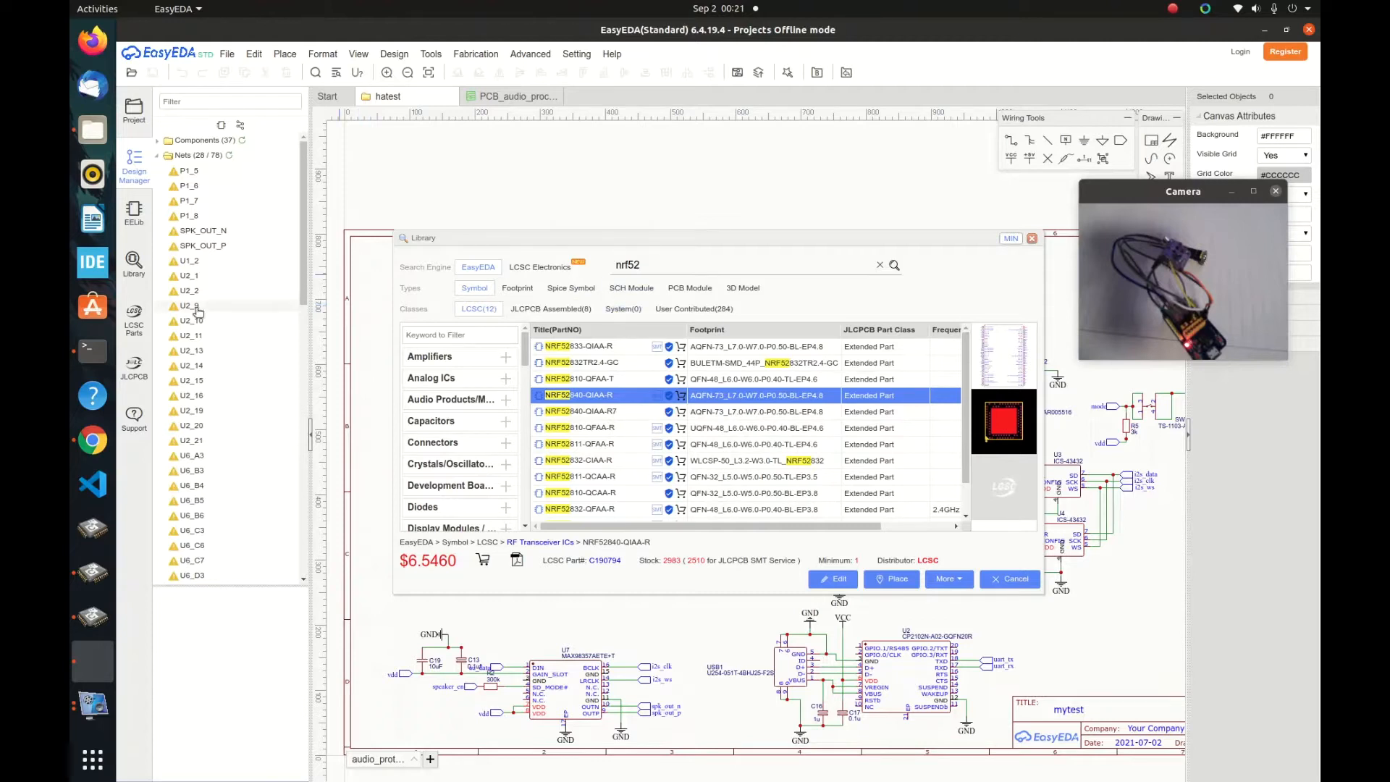
click(647, 267)
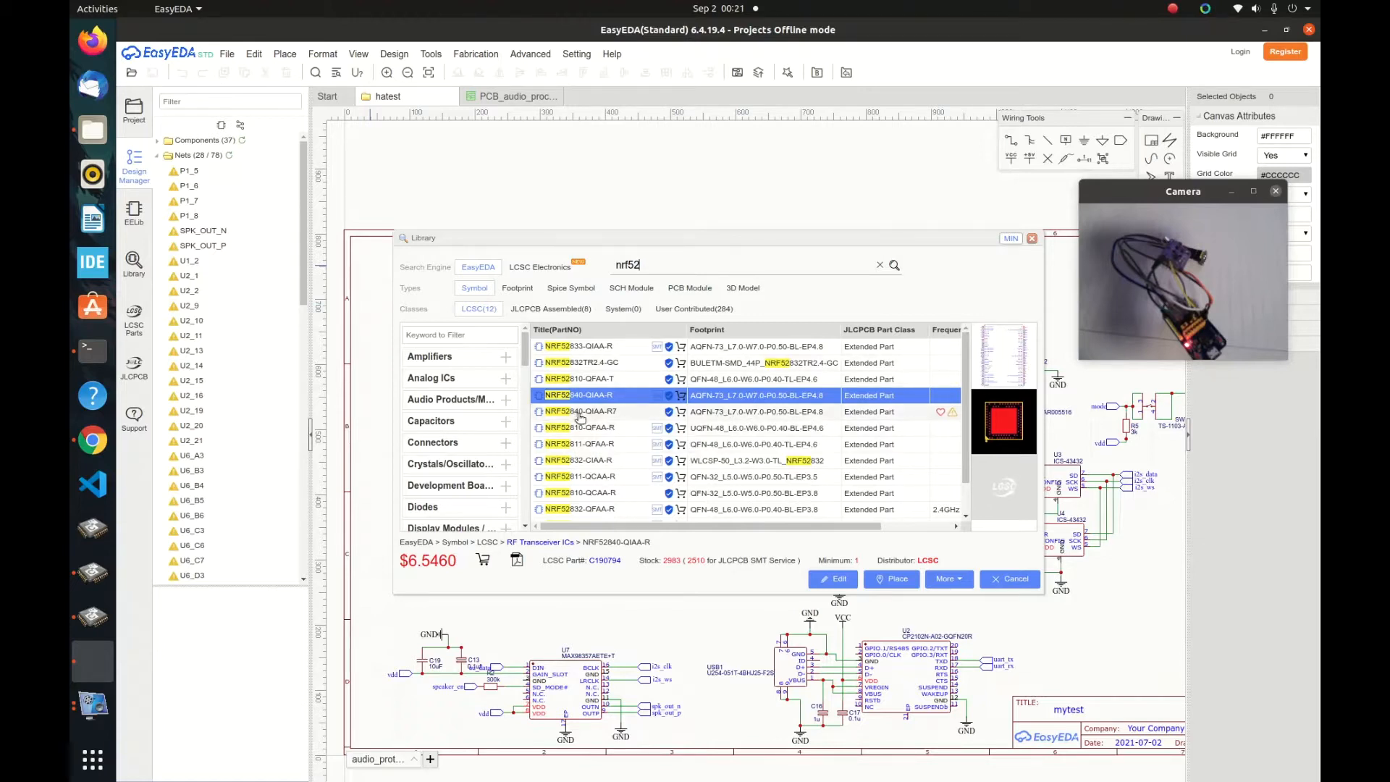
click(727, 413)
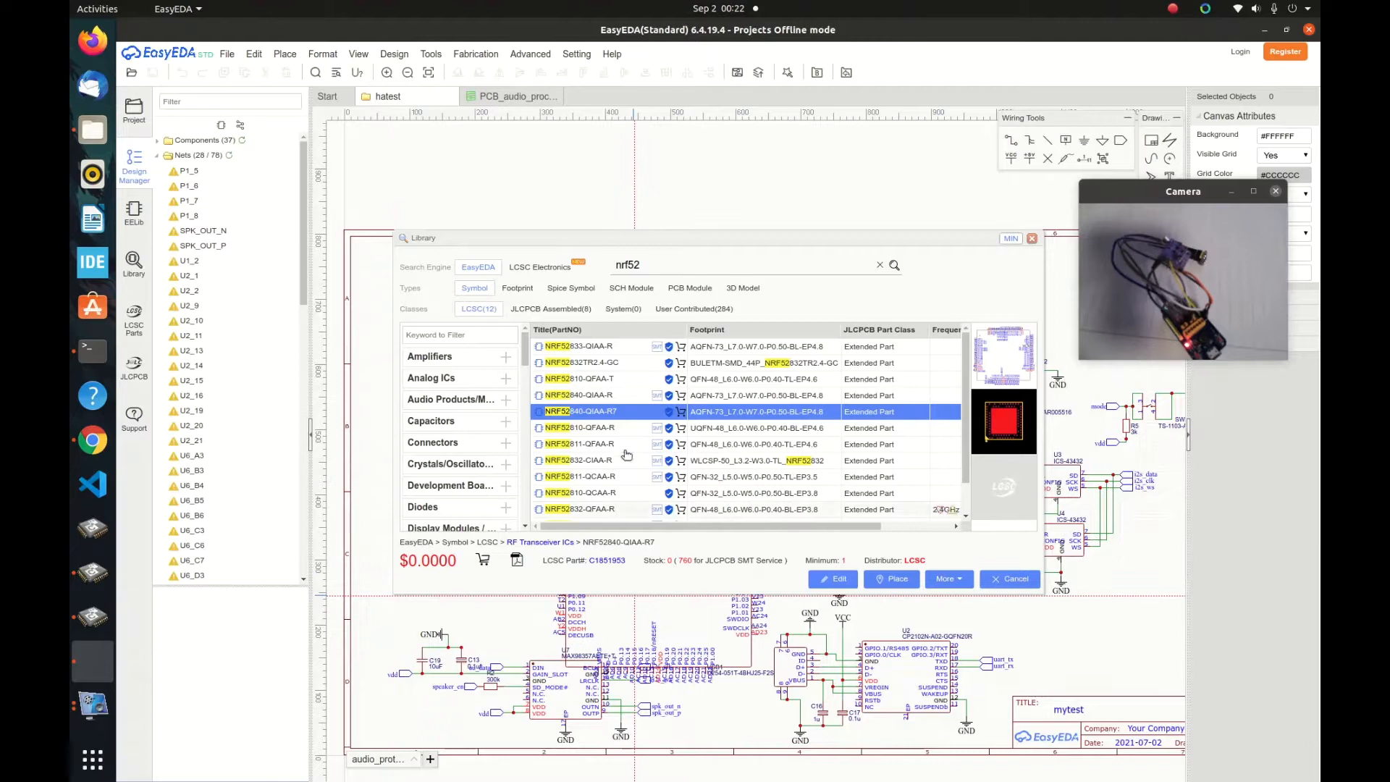
click(605, 396)
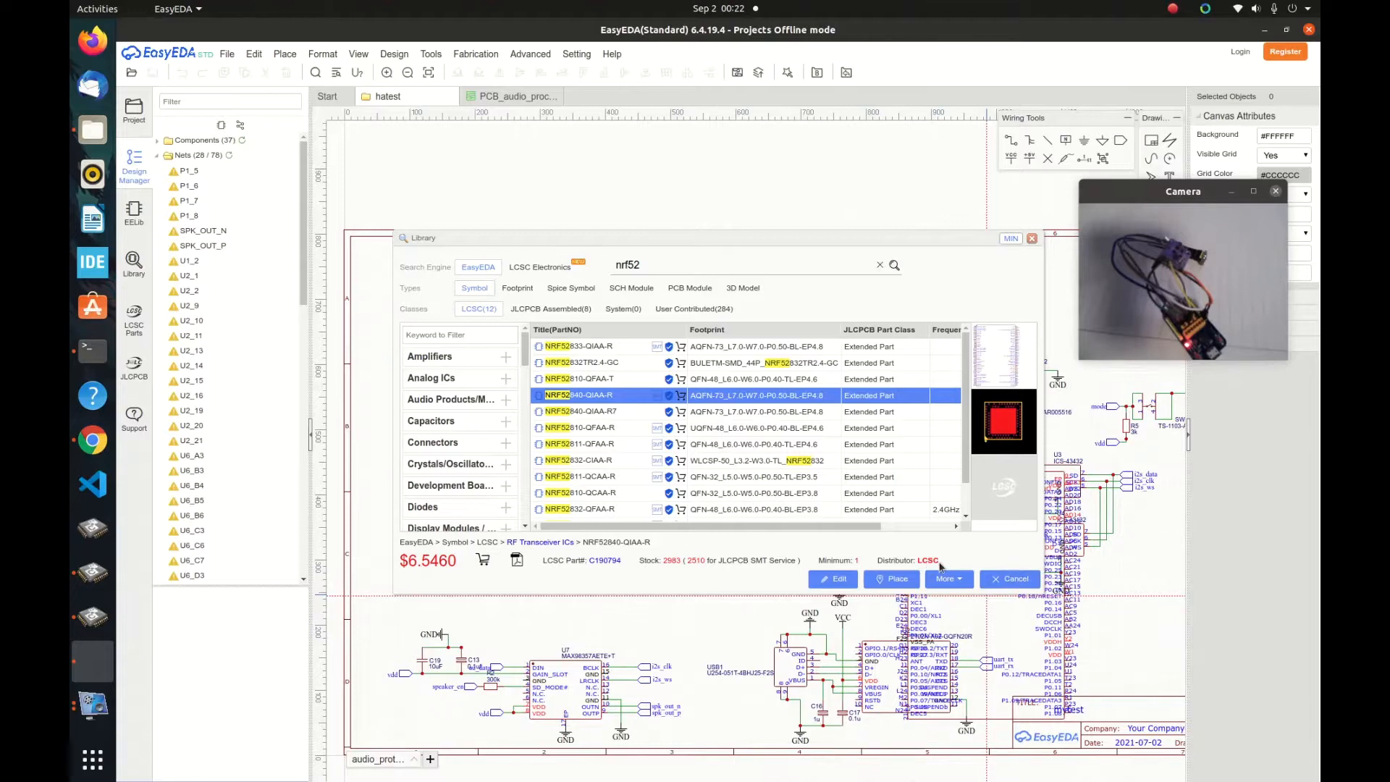
click(1009, 579)
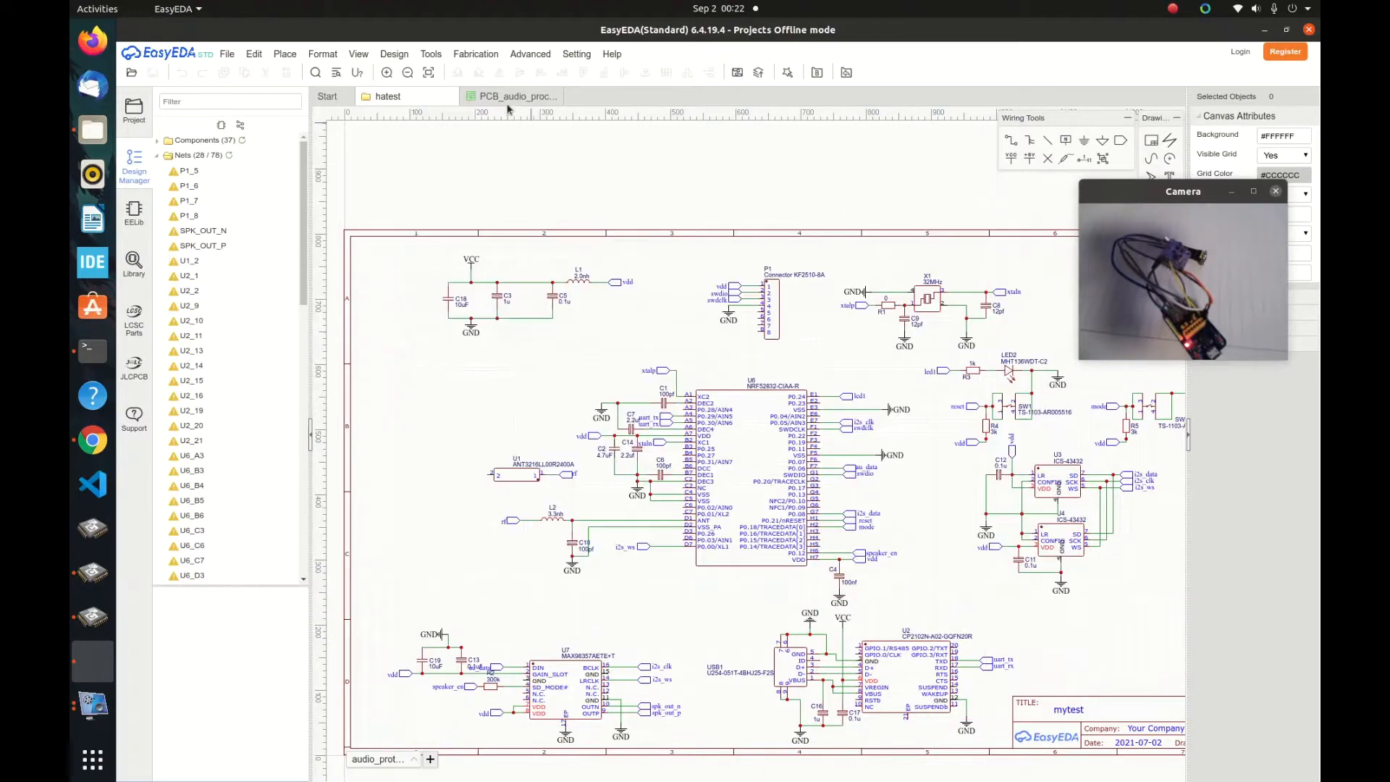
- Request a PCB update from the schematic and choose to check the unfinished nets first
click(407, 58)
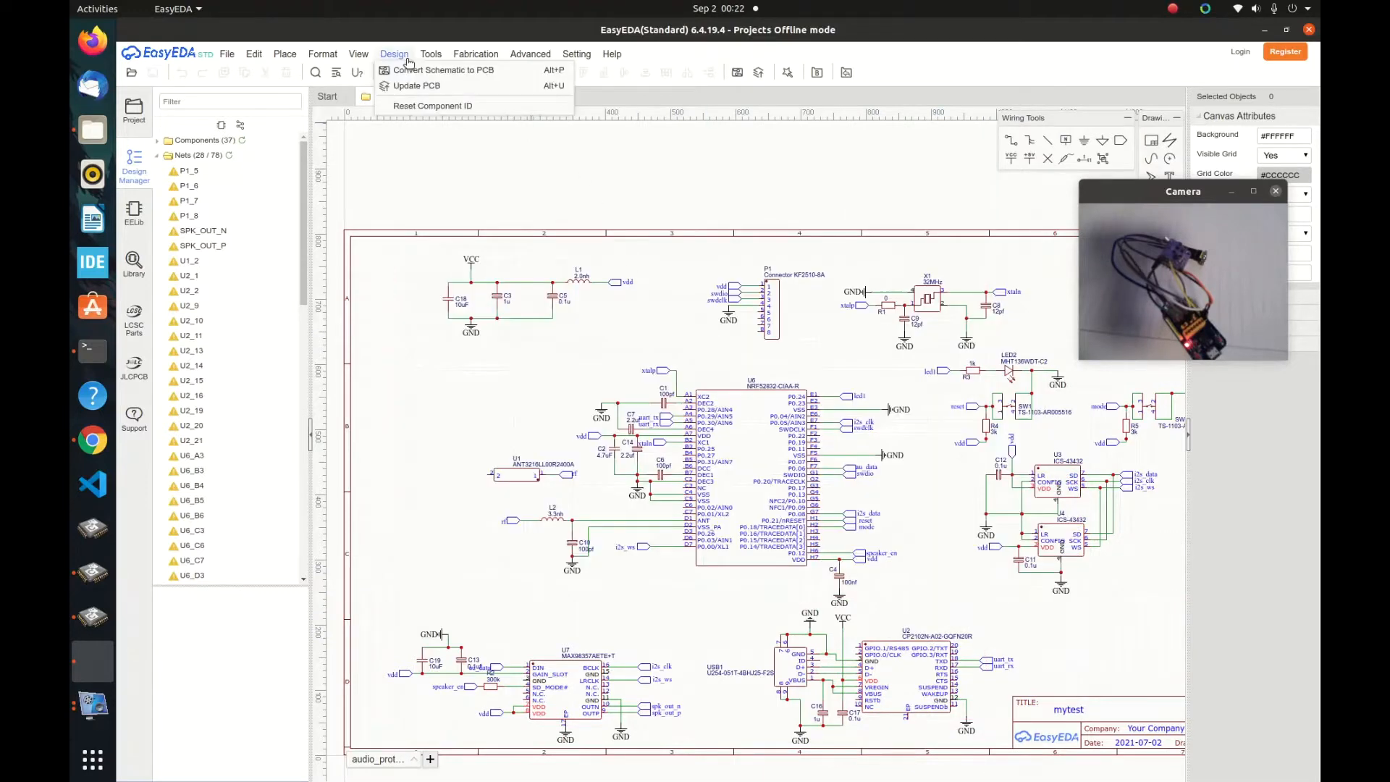
click(432, 87)
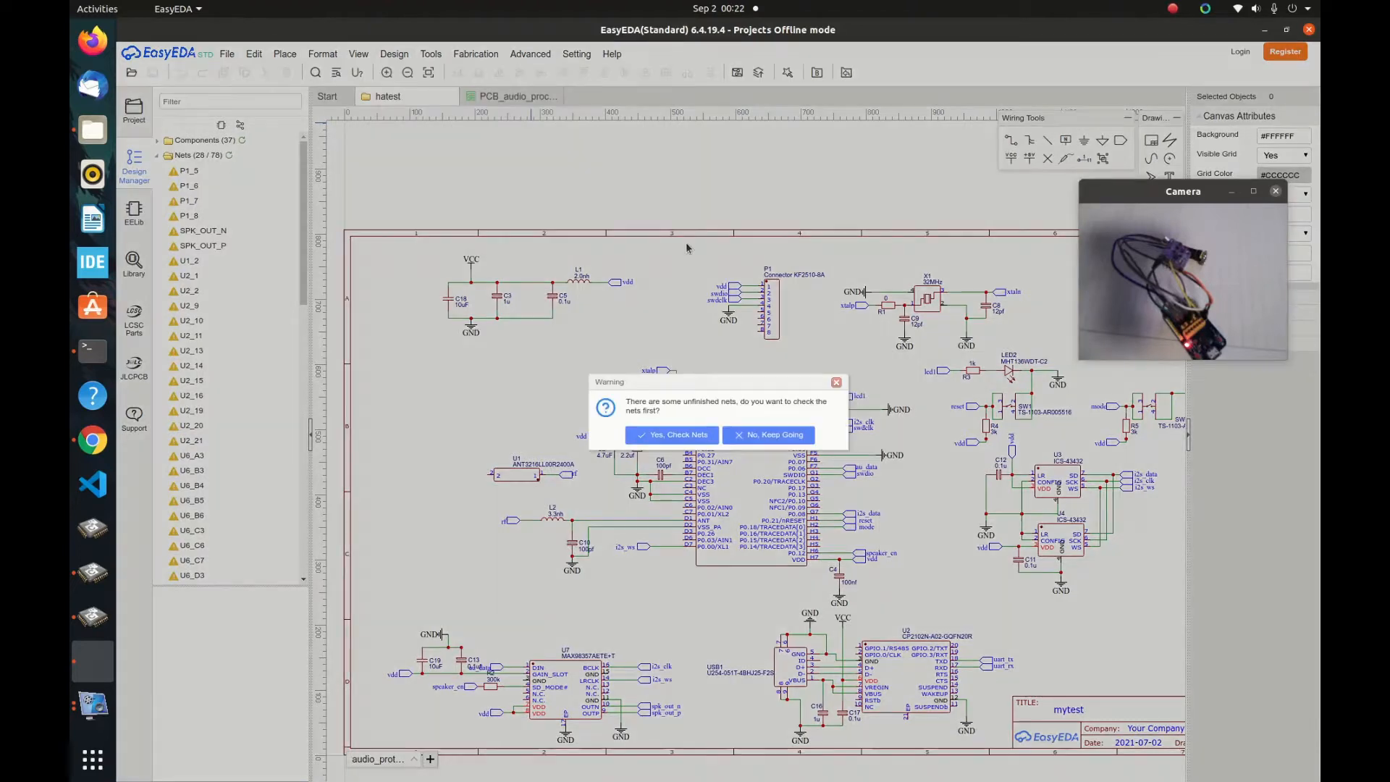
click(698, 436)
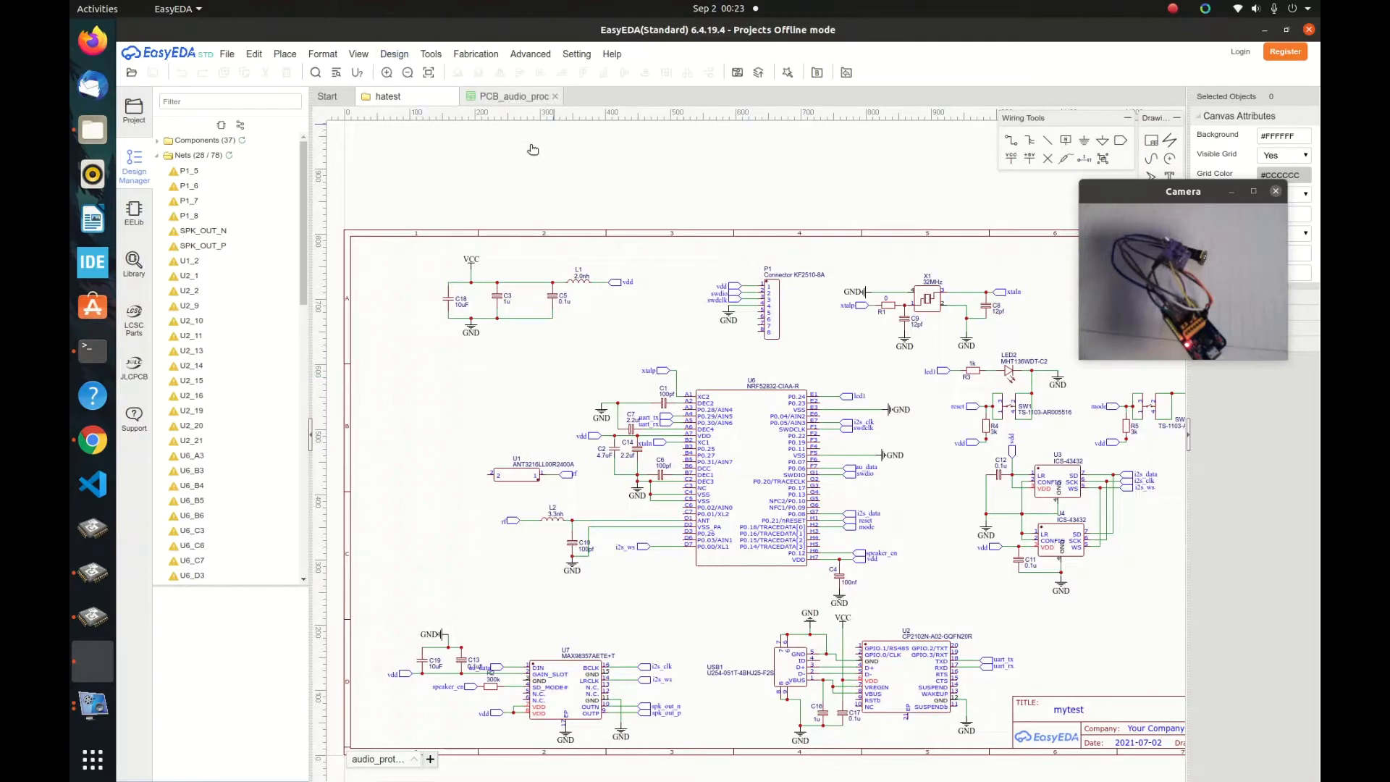
- Show the PCB_audio_processing board in 3D and examine its components from several angles
click(510, 97)
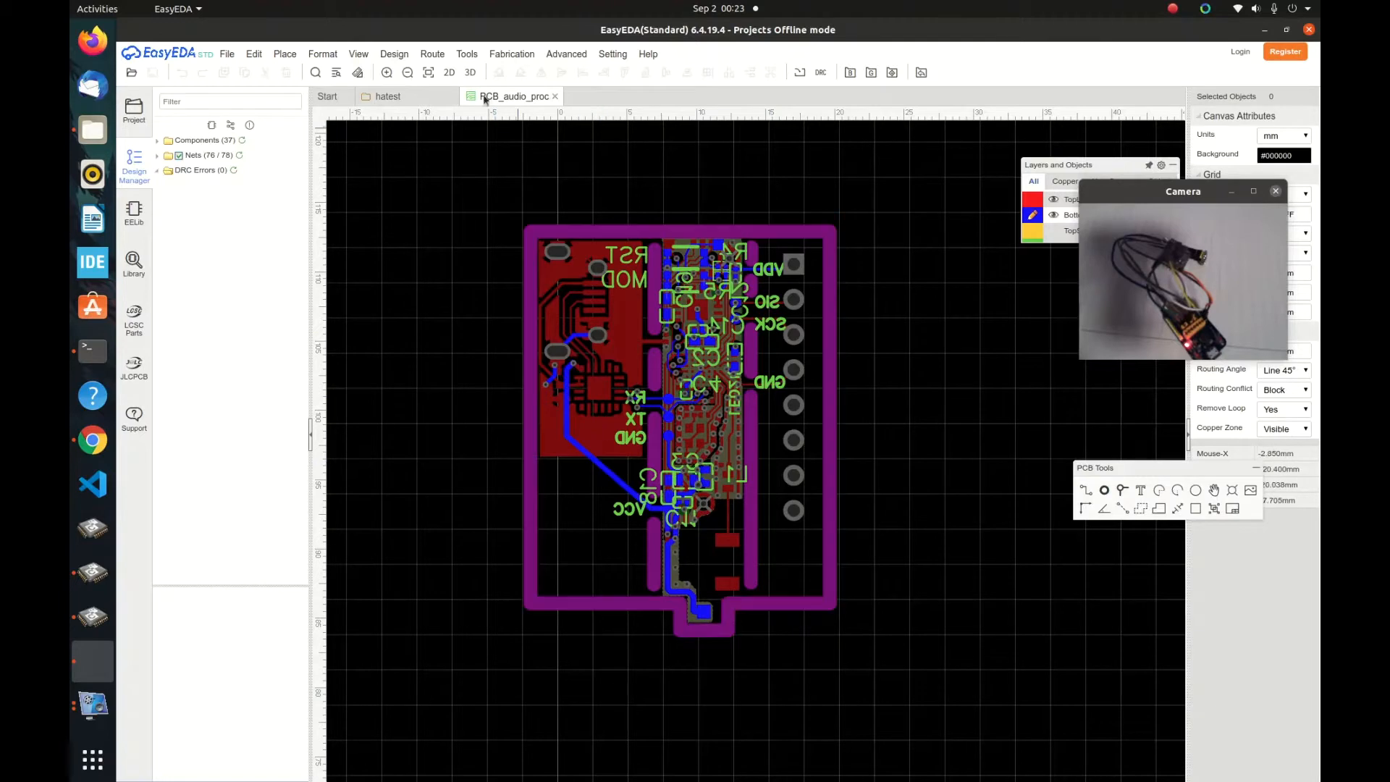
click(470, 74)
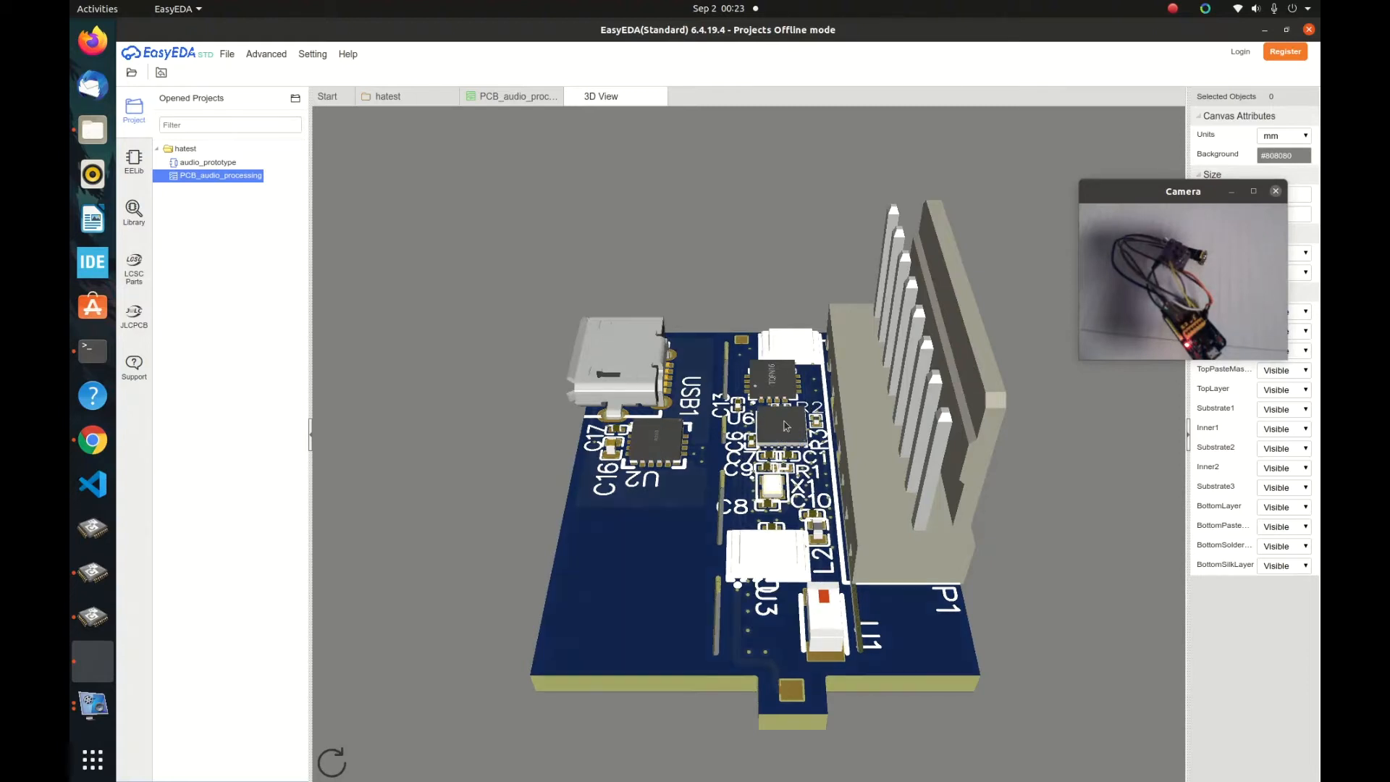
drag(727, 359, 700, 734)
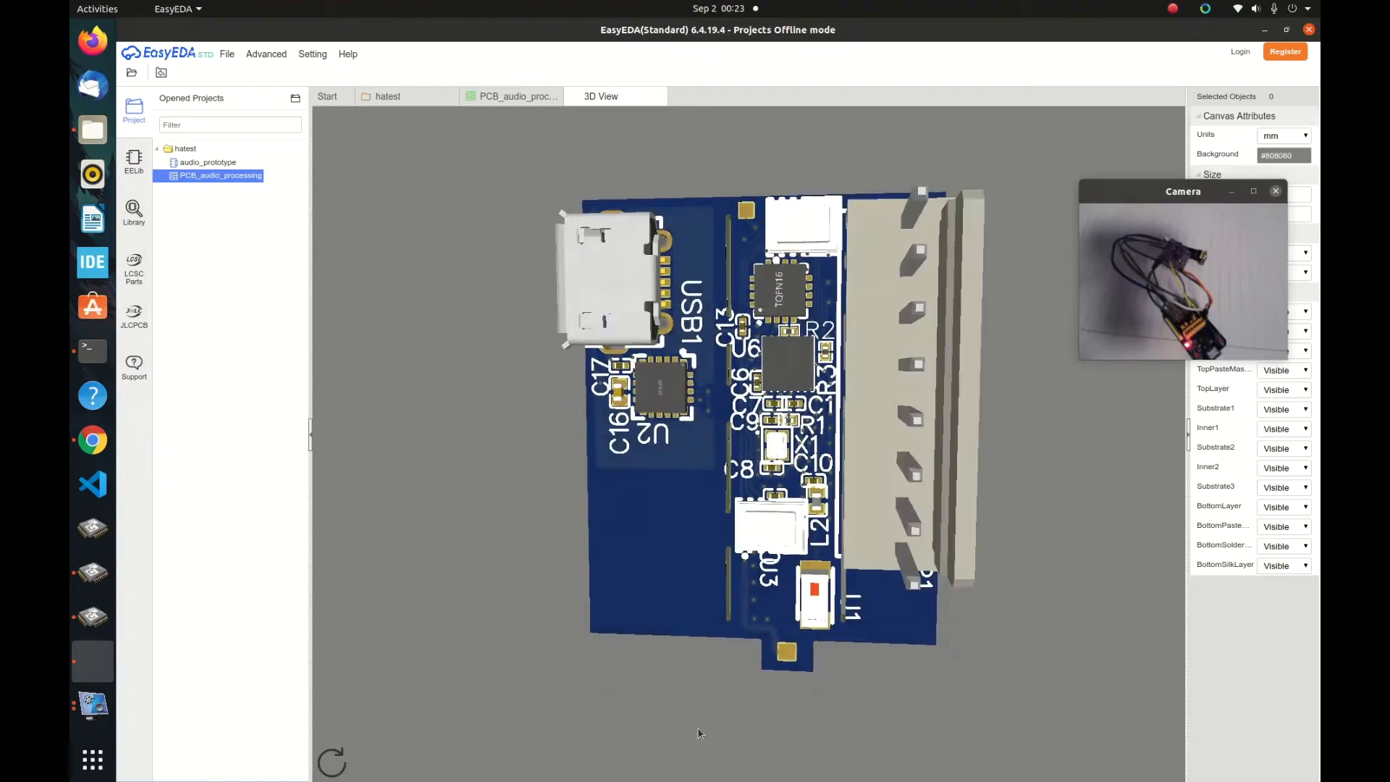
drag(701, 458, 531, 517)
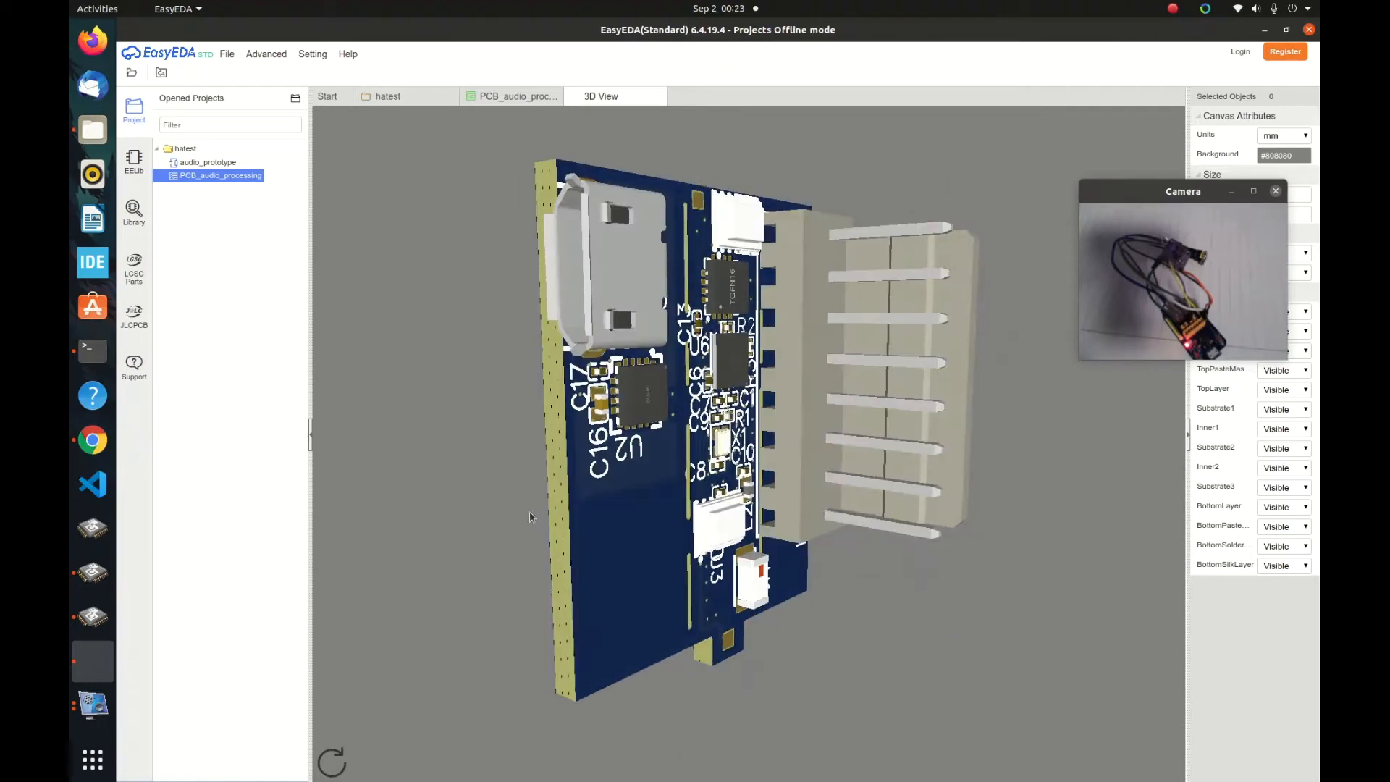
drag(662, 461, 791, 449)
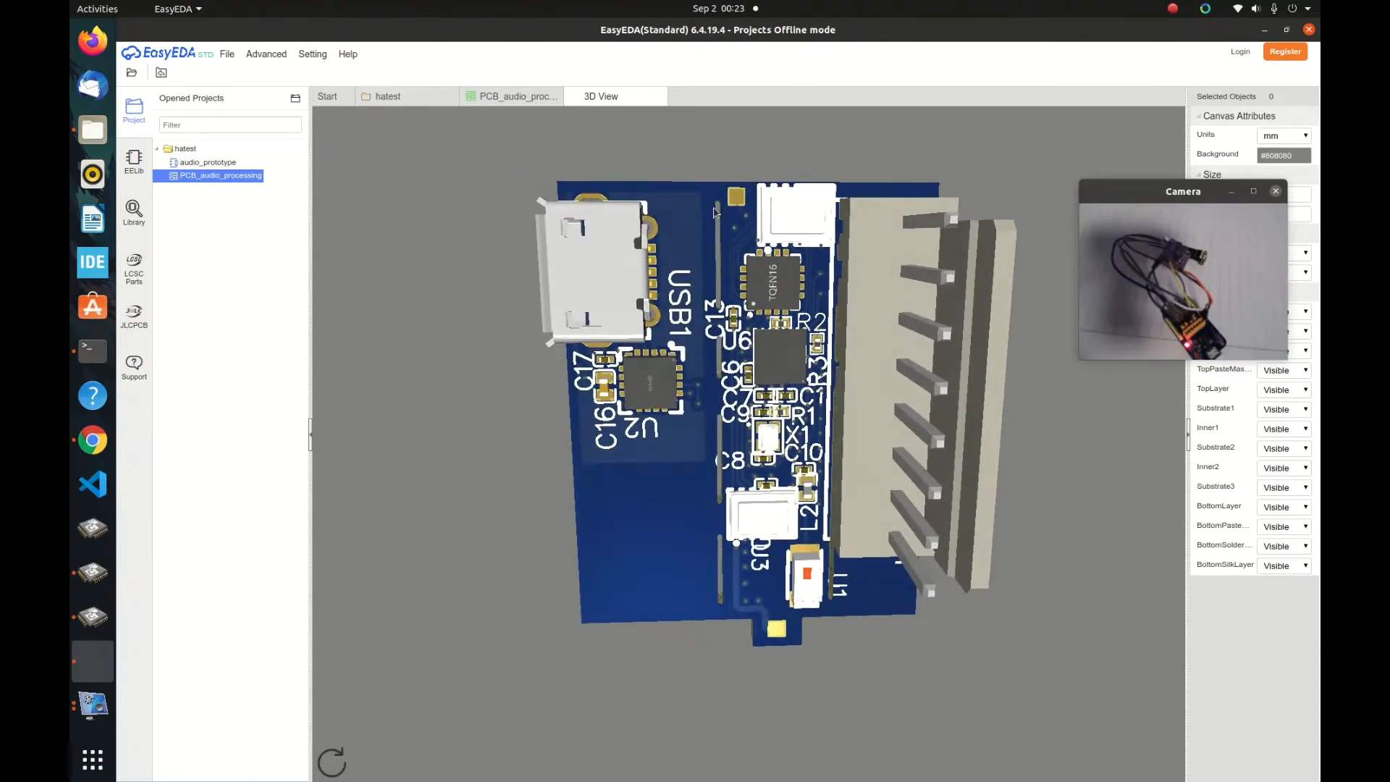
drag(882, 572, 589, 391)
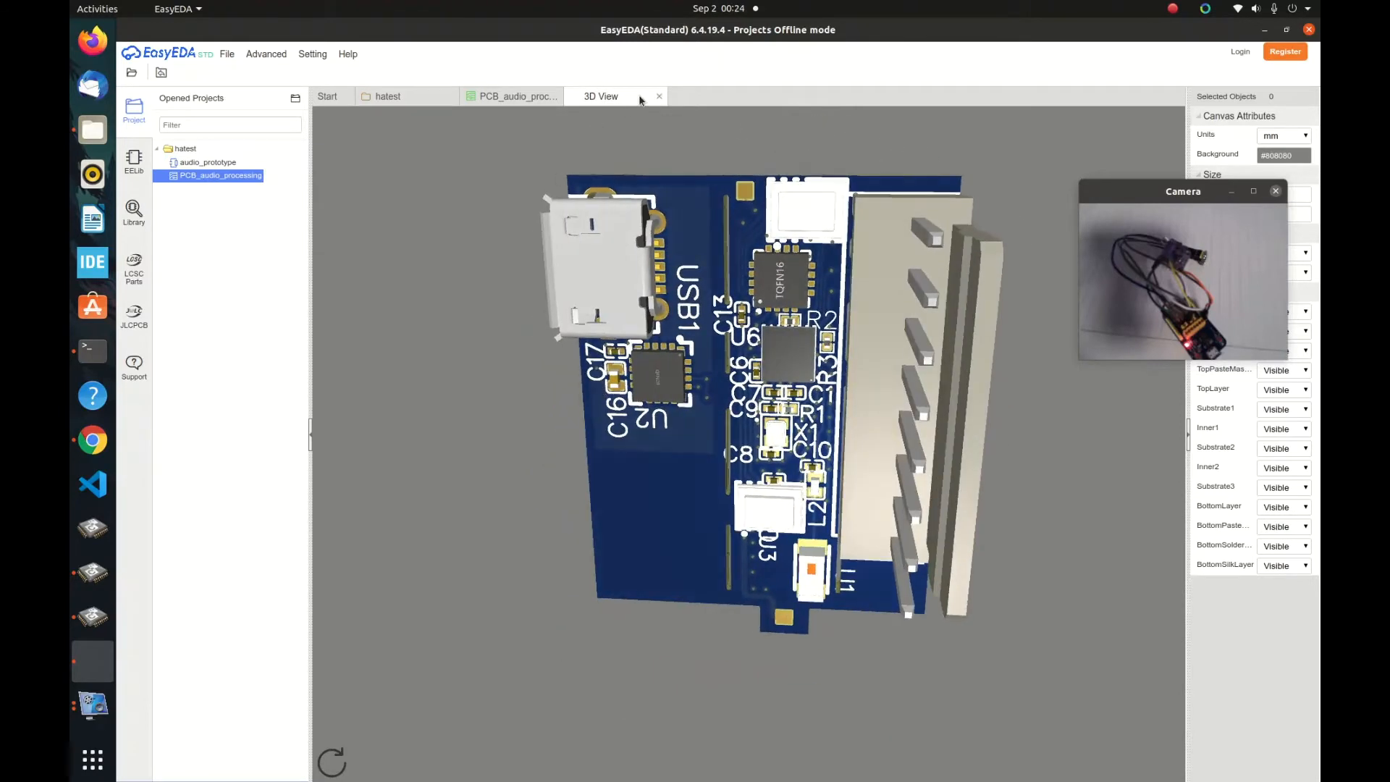
- Start Gerber generation for the PCB_audio_processing layout, skipping both the connection check and the design rule check
click(498, 98)
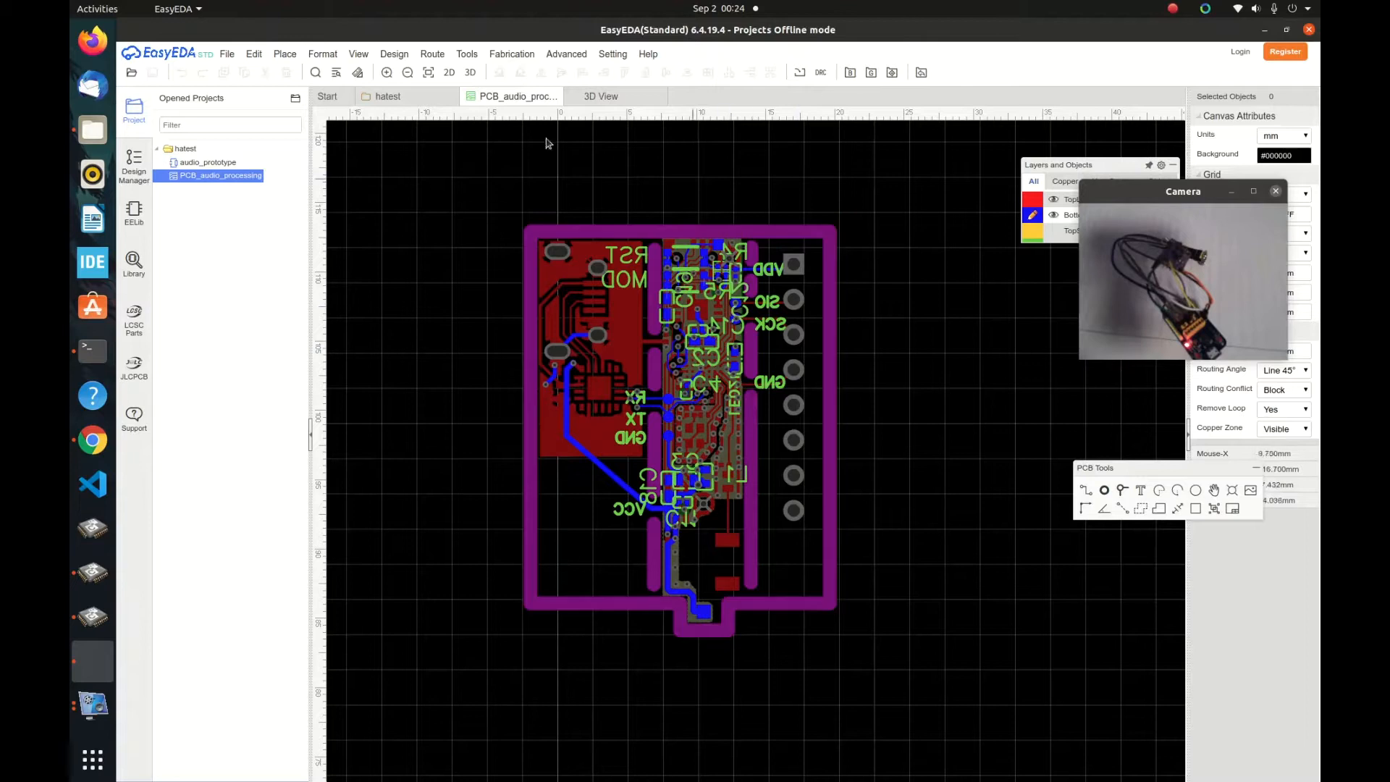
click(871, 74)
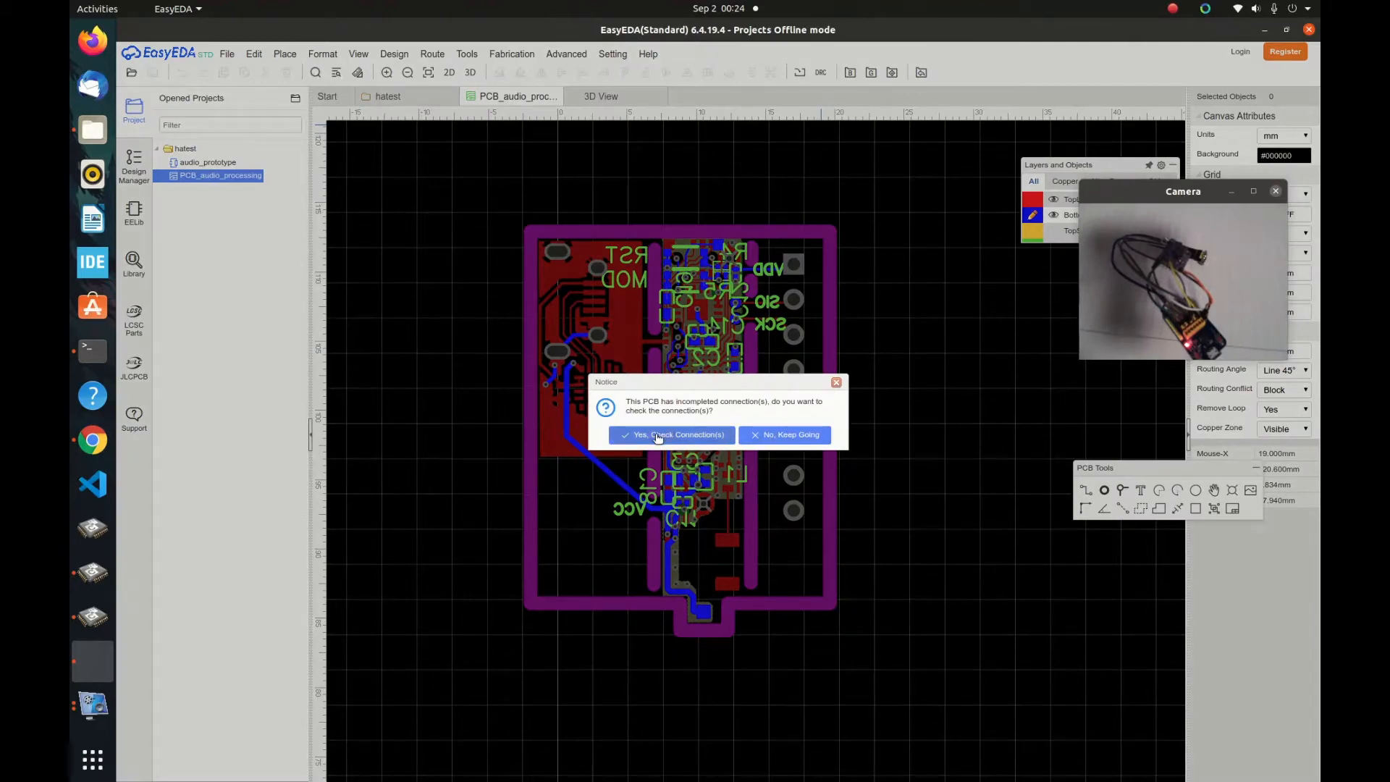
click(787, 436)
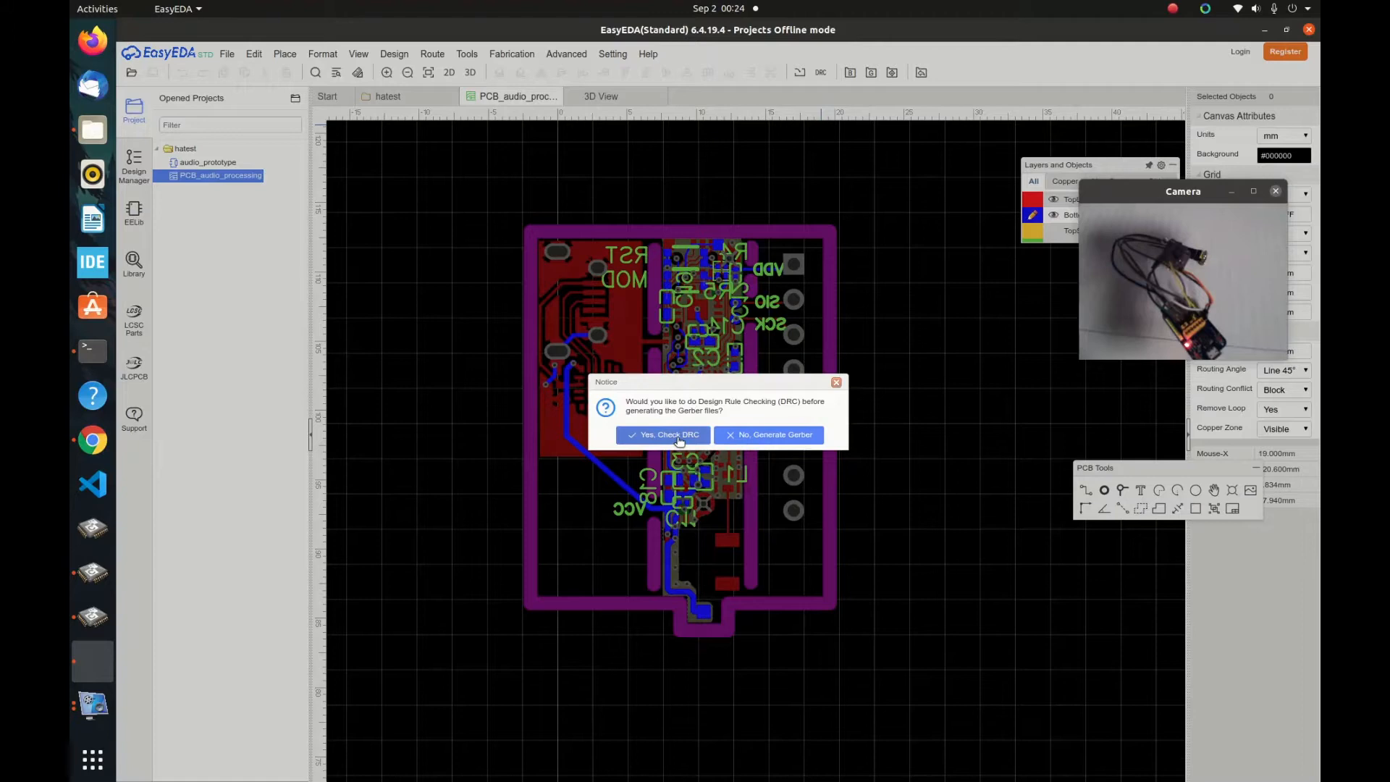
click(762, 441)
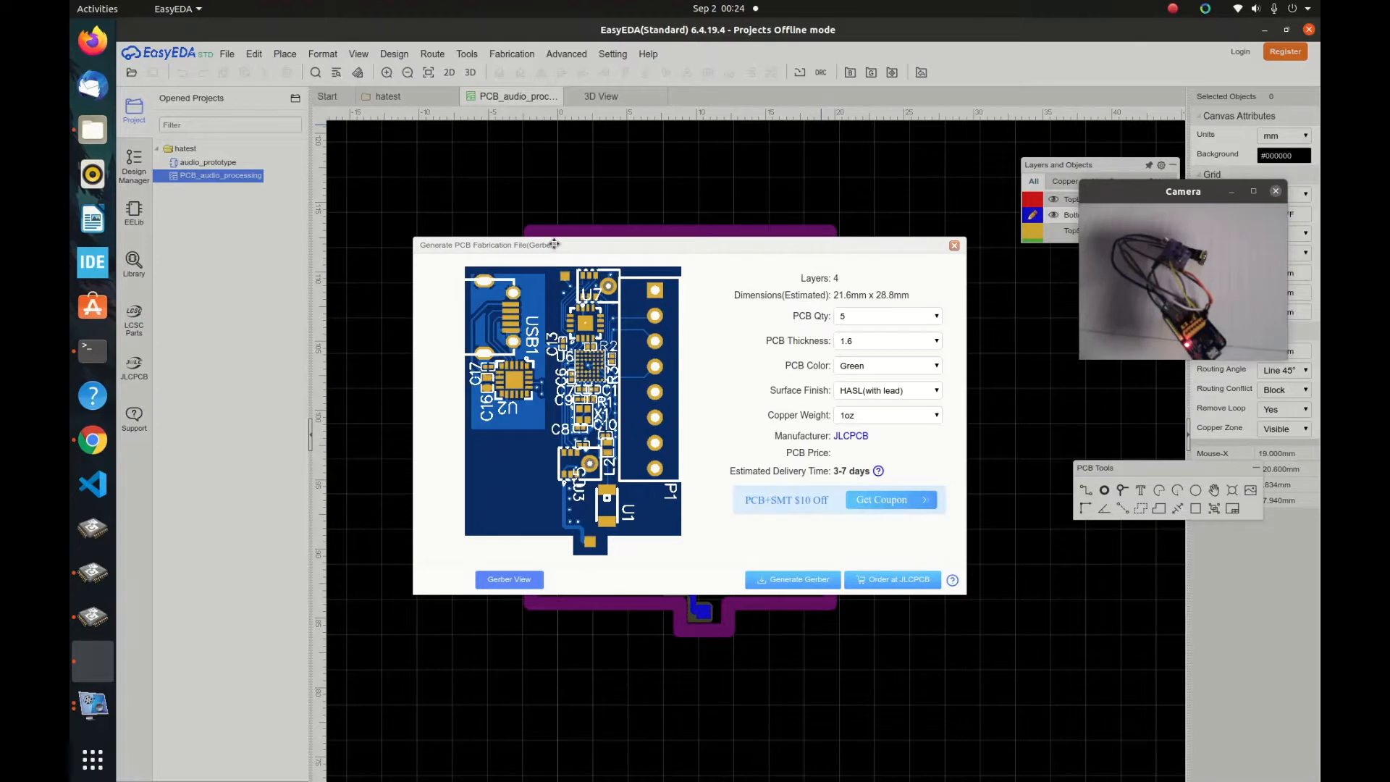
- Generate the Gerber archive and save it as Gerber_PCB_audio_processing.zip in Downloads, replacing the existing file
click(797, 579)
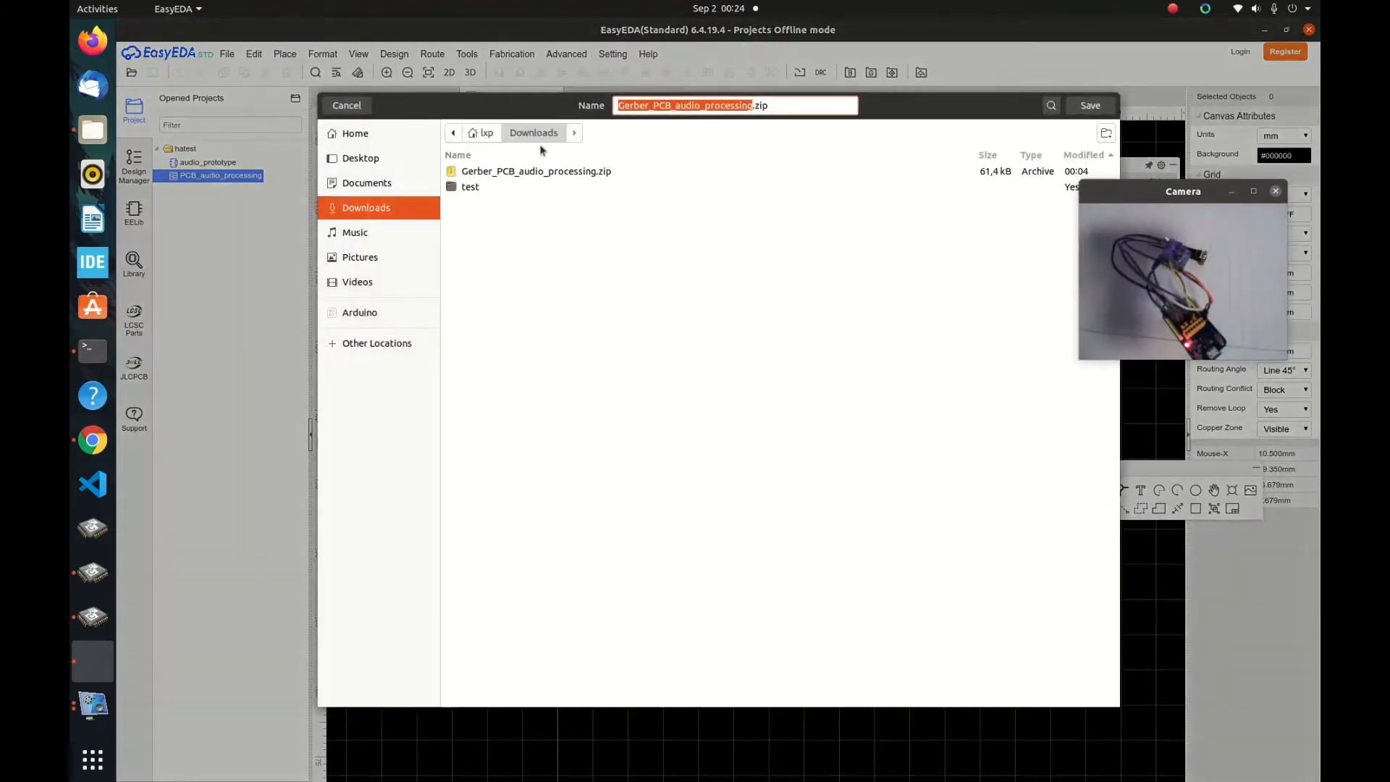
key(Return)
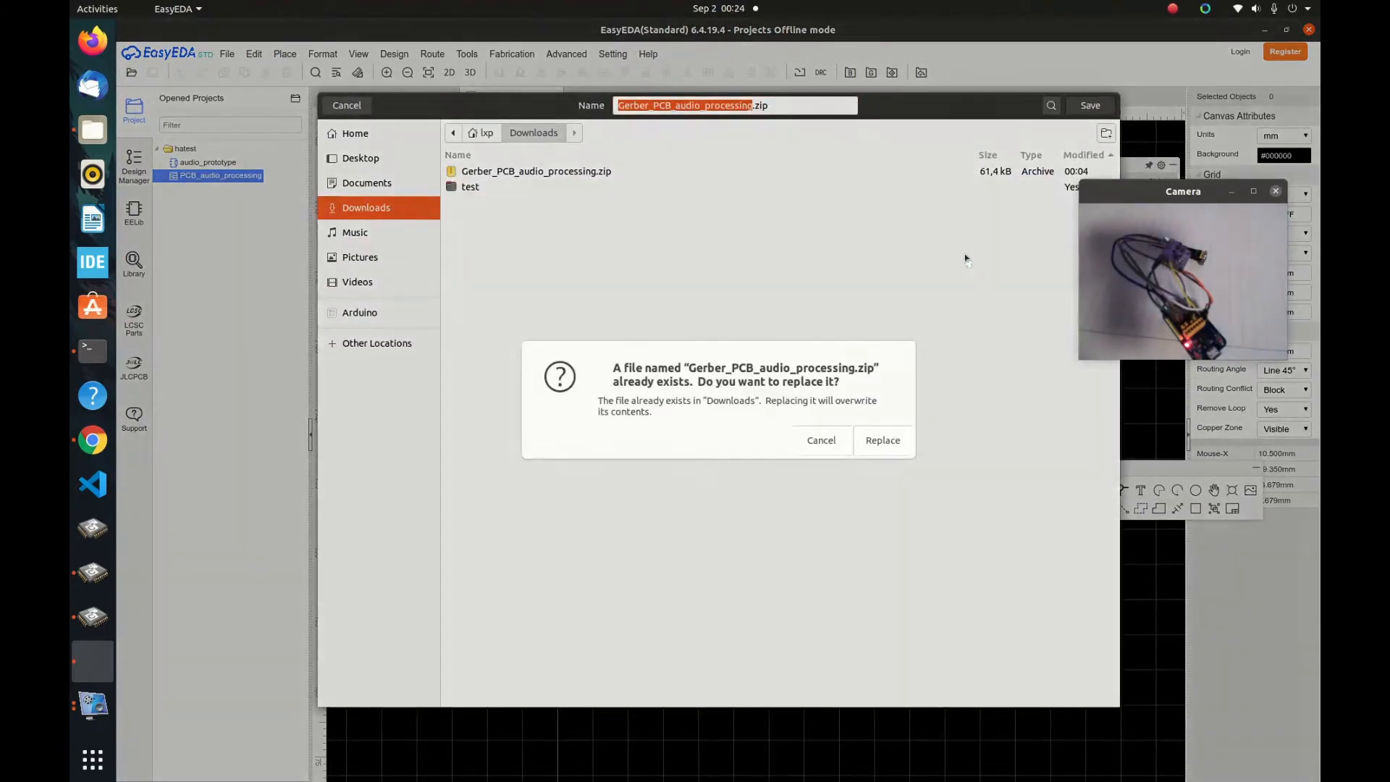
click(892, 452)
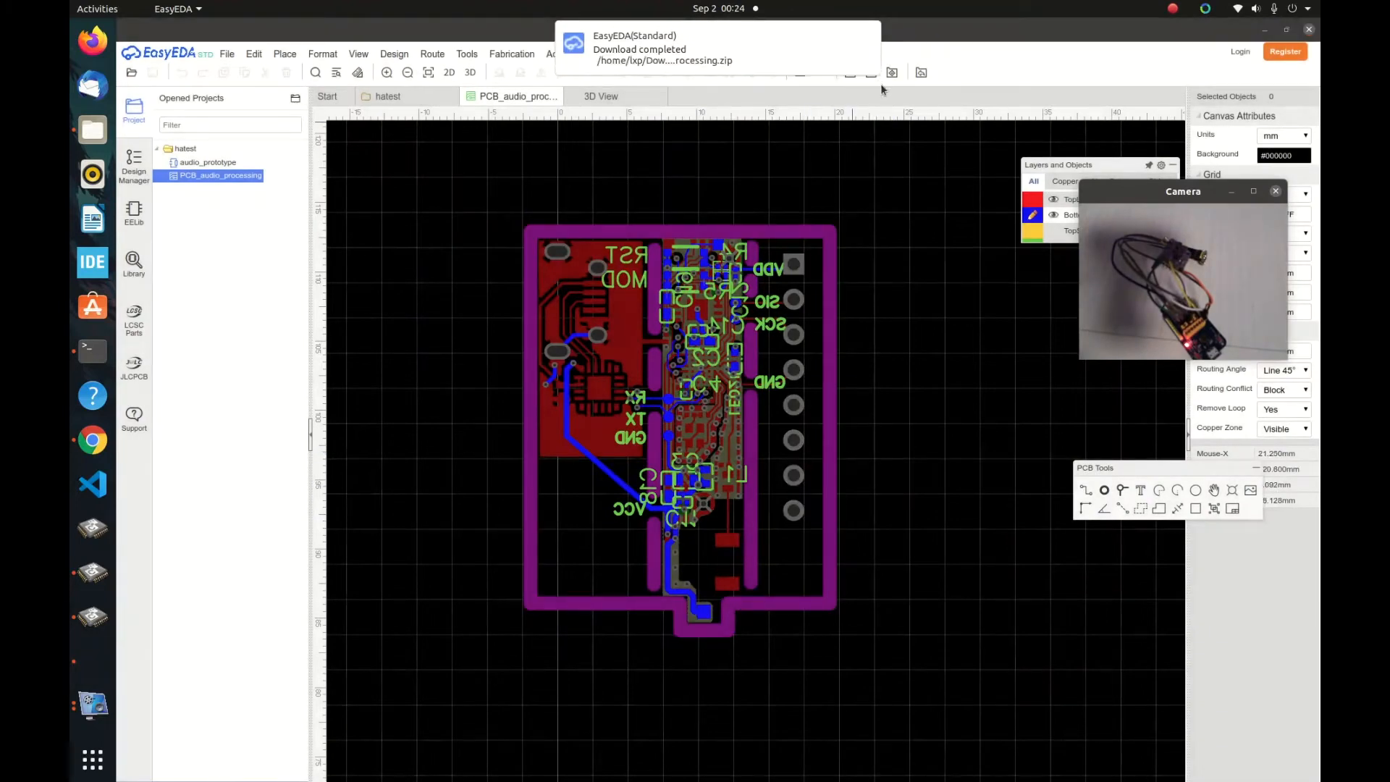
click(868, 35)
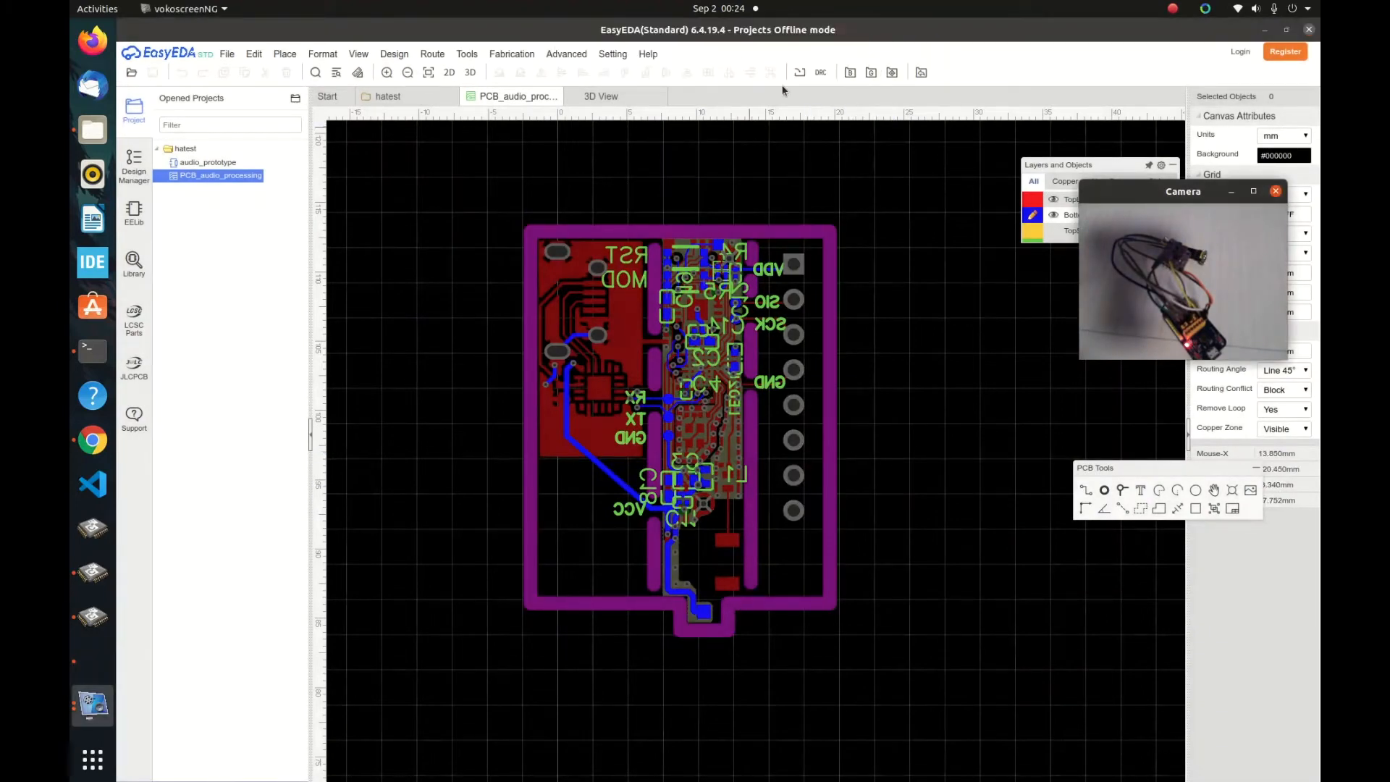
- Reopen Gerber generation for the PCB layout without running the checks, and go on to order the board at JLCPCB
click(870, 73)
click(792, 446)
click(792, 446)
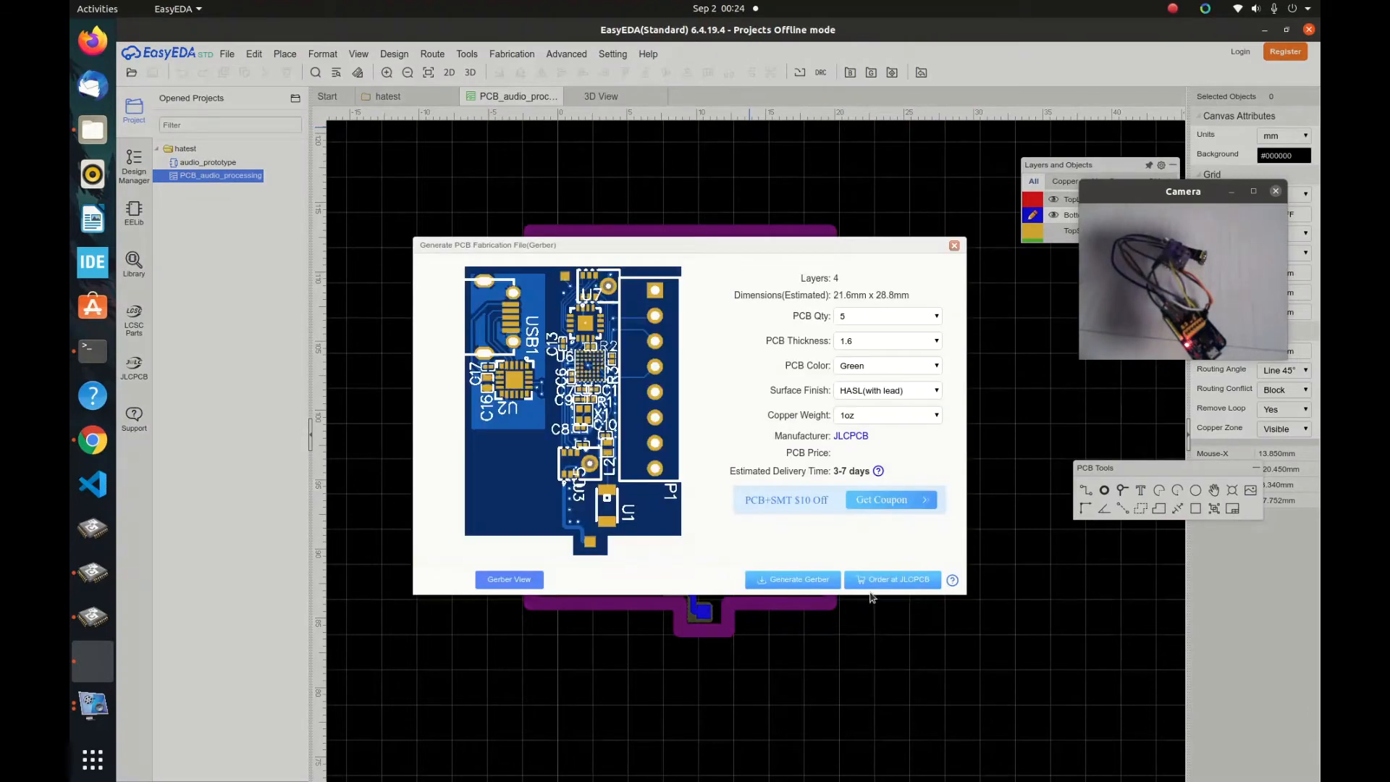
click(902, 578)
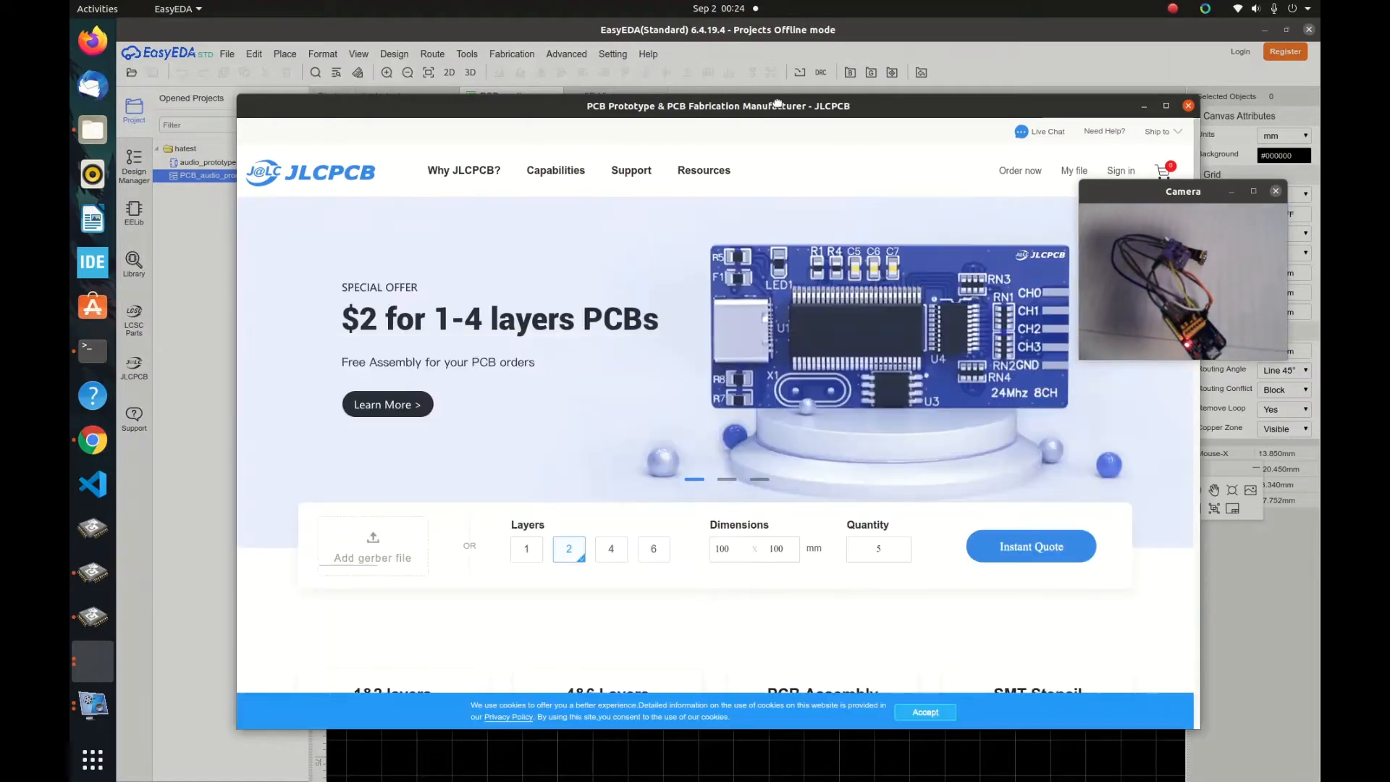
- Start a JLCPCB quote for 4&6 layer boards and upload the board's Gerber archive
scroll(604, 533, down, 5)
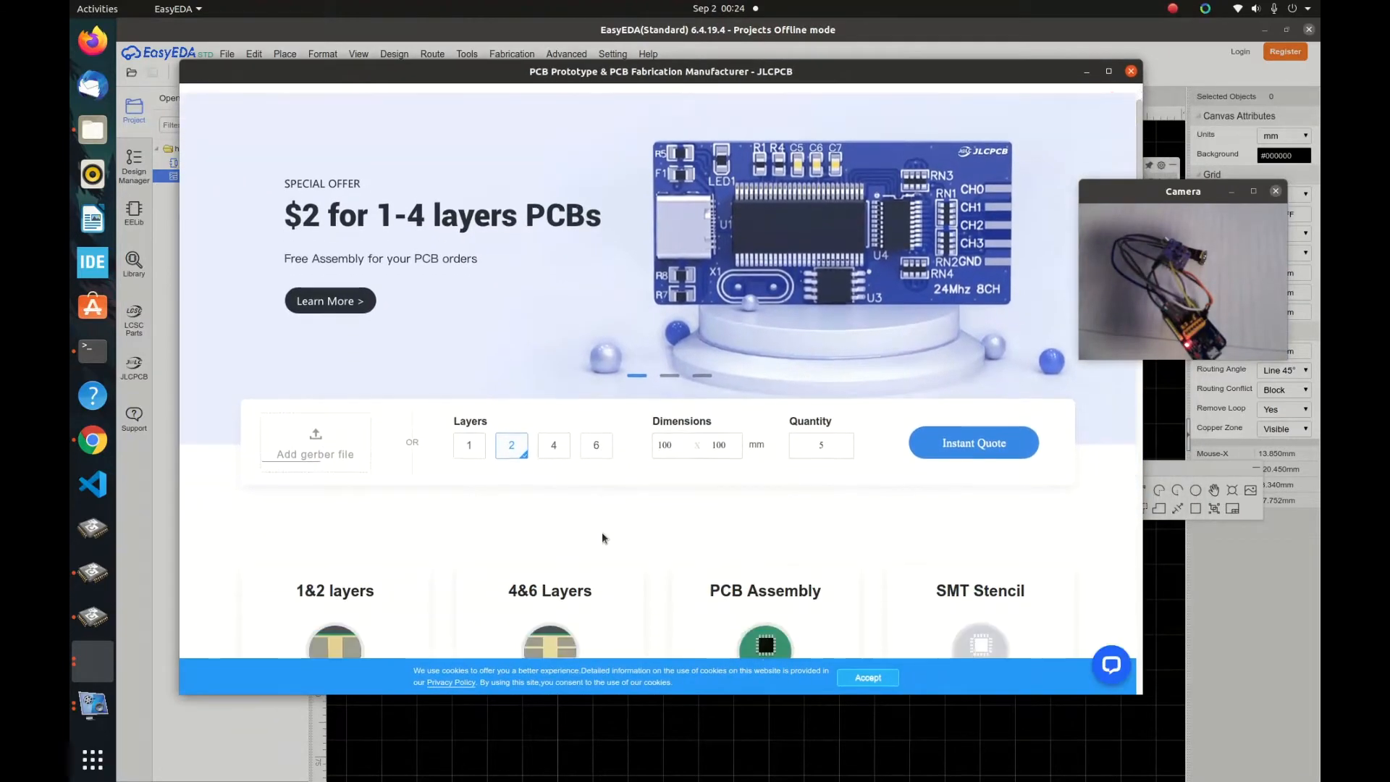
scroll(601, 536, down, 2)
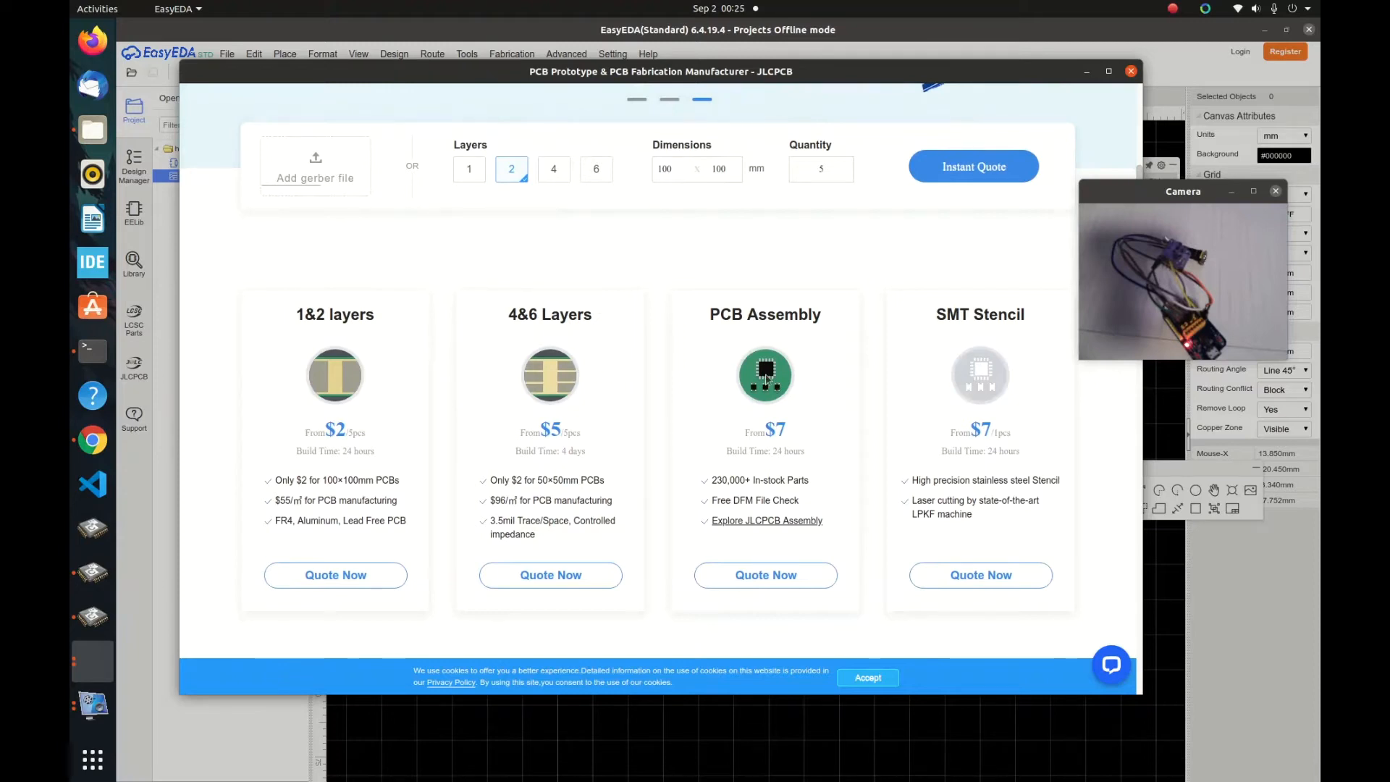
click(559, 578)
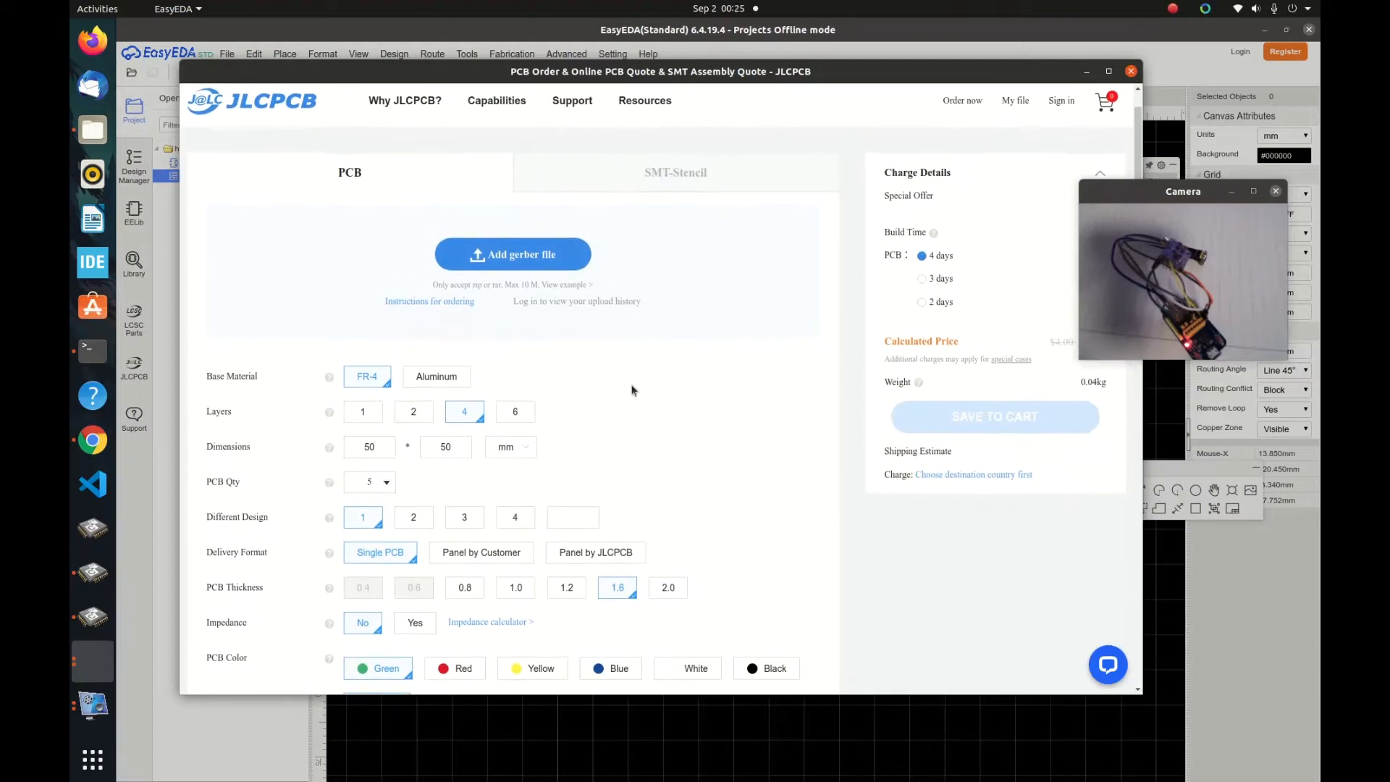
click(507, 265)
double_click(479, 147)
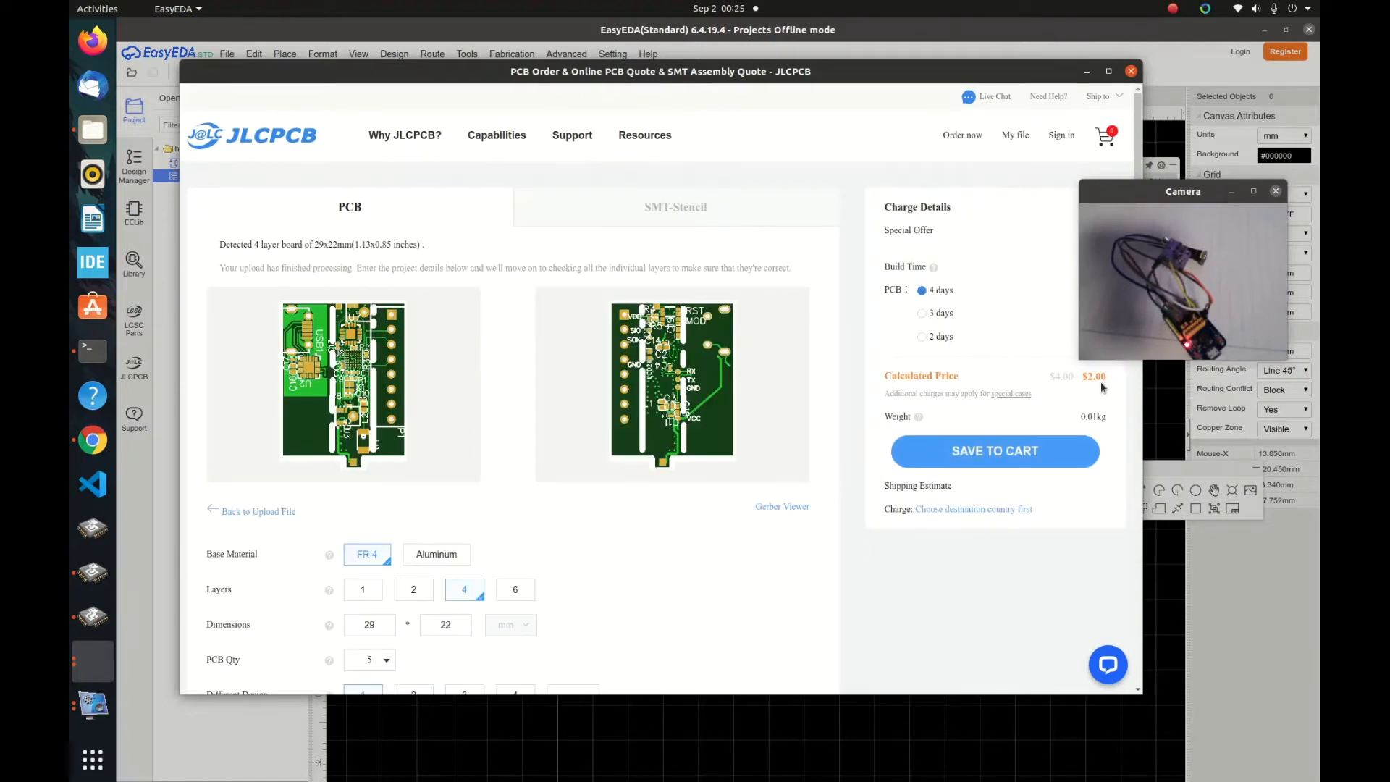
- Examine the uploaded board's previews, the charge details and the basic PCB options on the quote page
scroll(654, 517, down, 3)
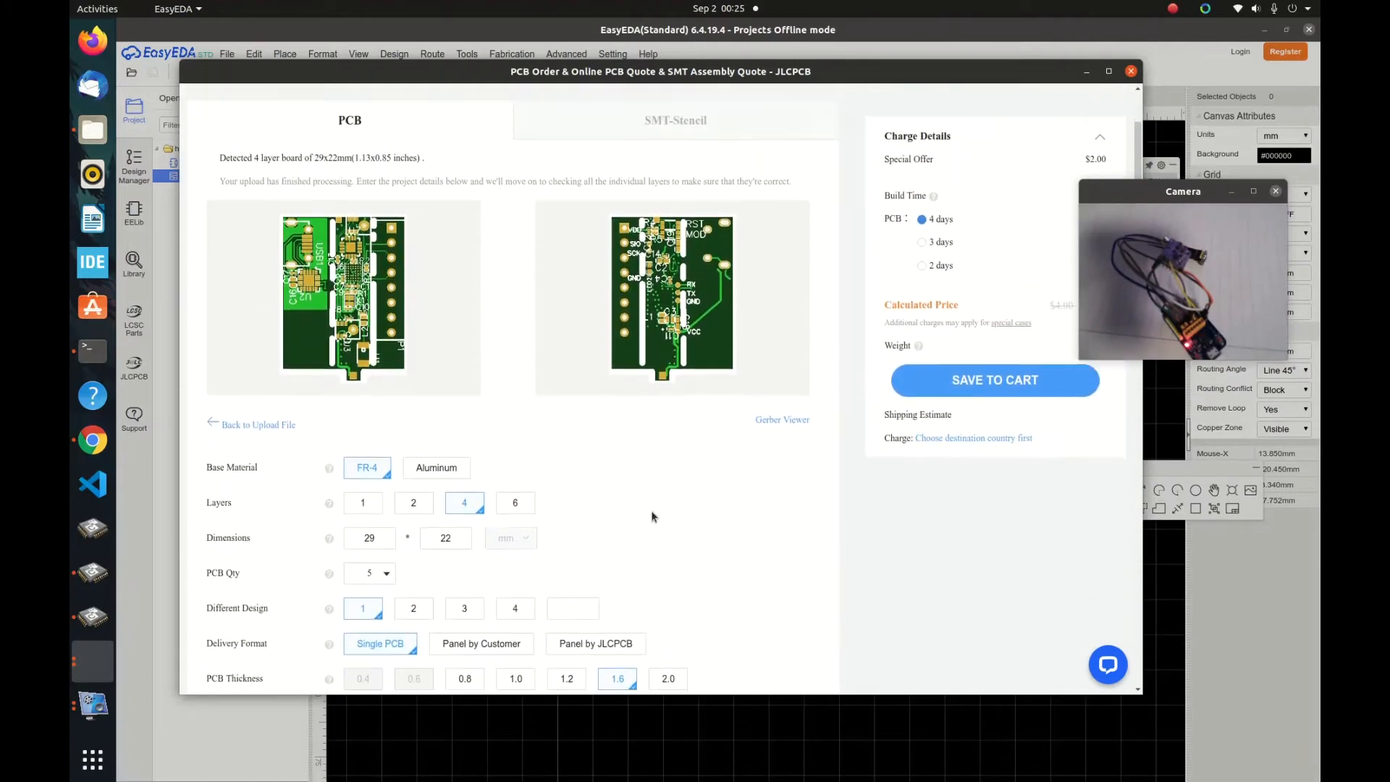
scroll(962, 415, up, 3)
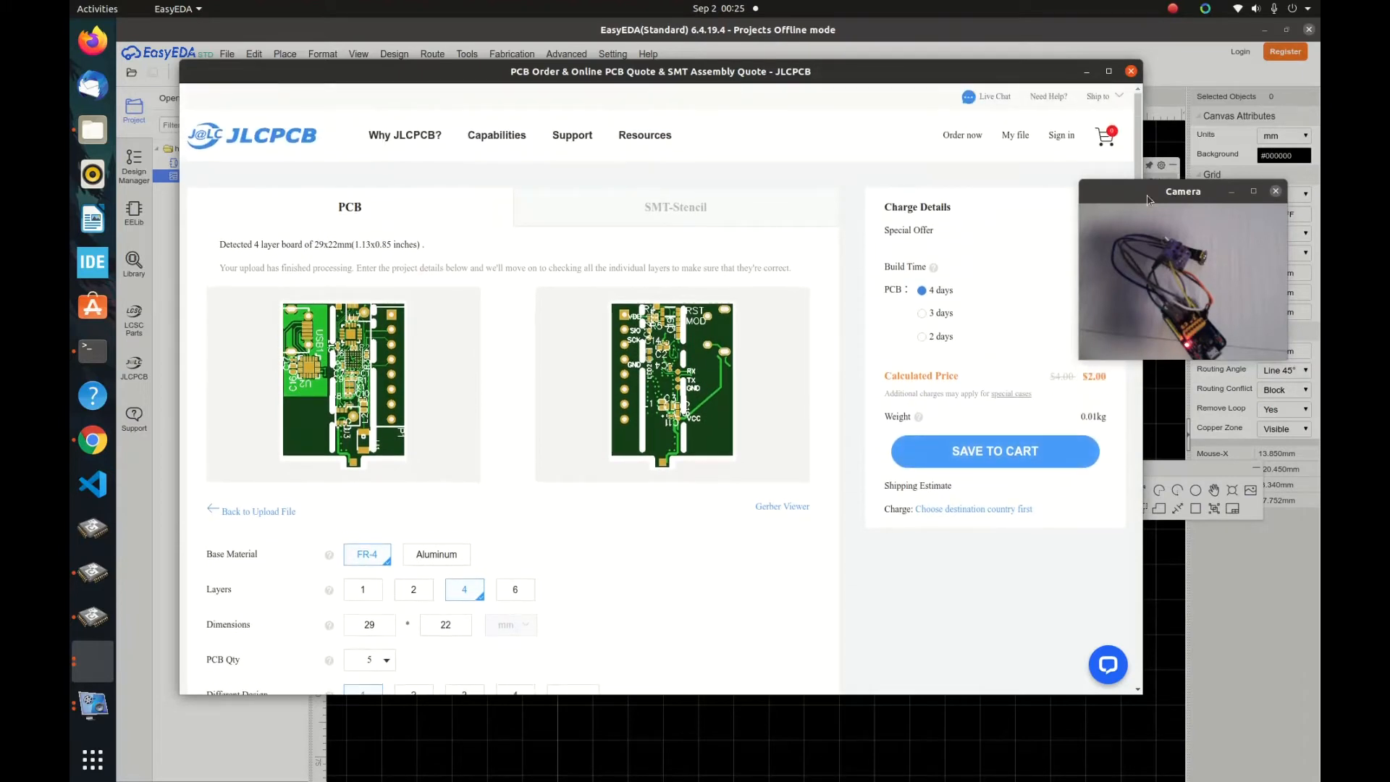
scroll(511, 583, down, 5)
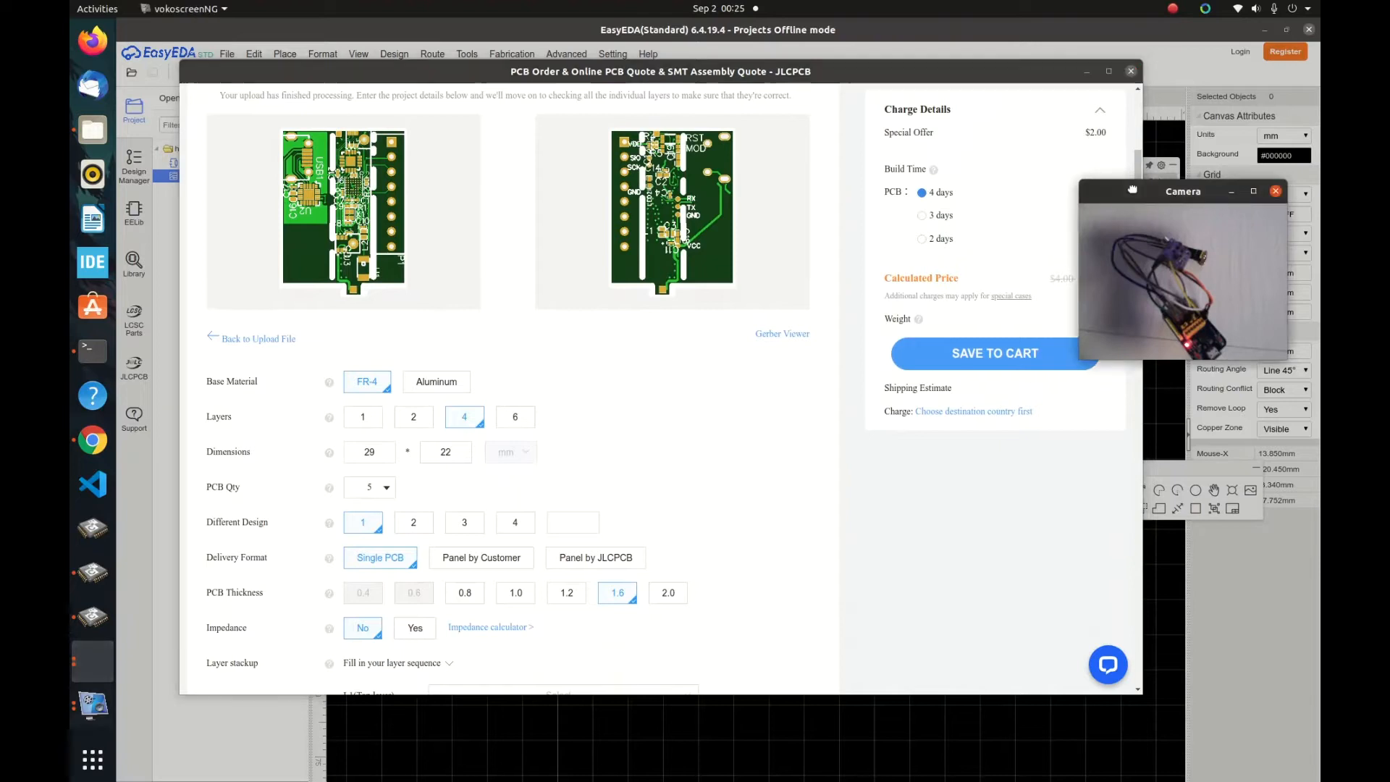
drag(1183, 191, 1216, 479)
scroll(681, 457, down, 2)
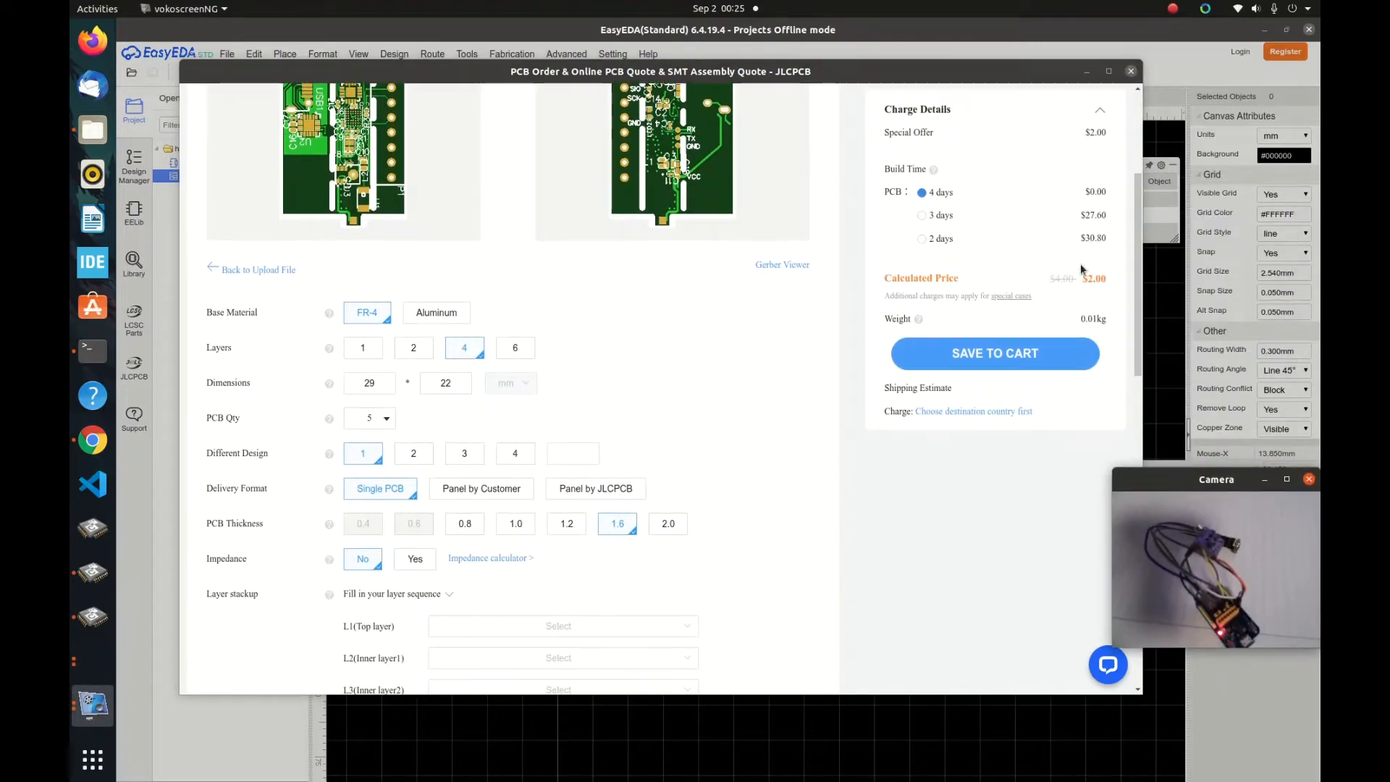
scroll(417, 432, down, 2)
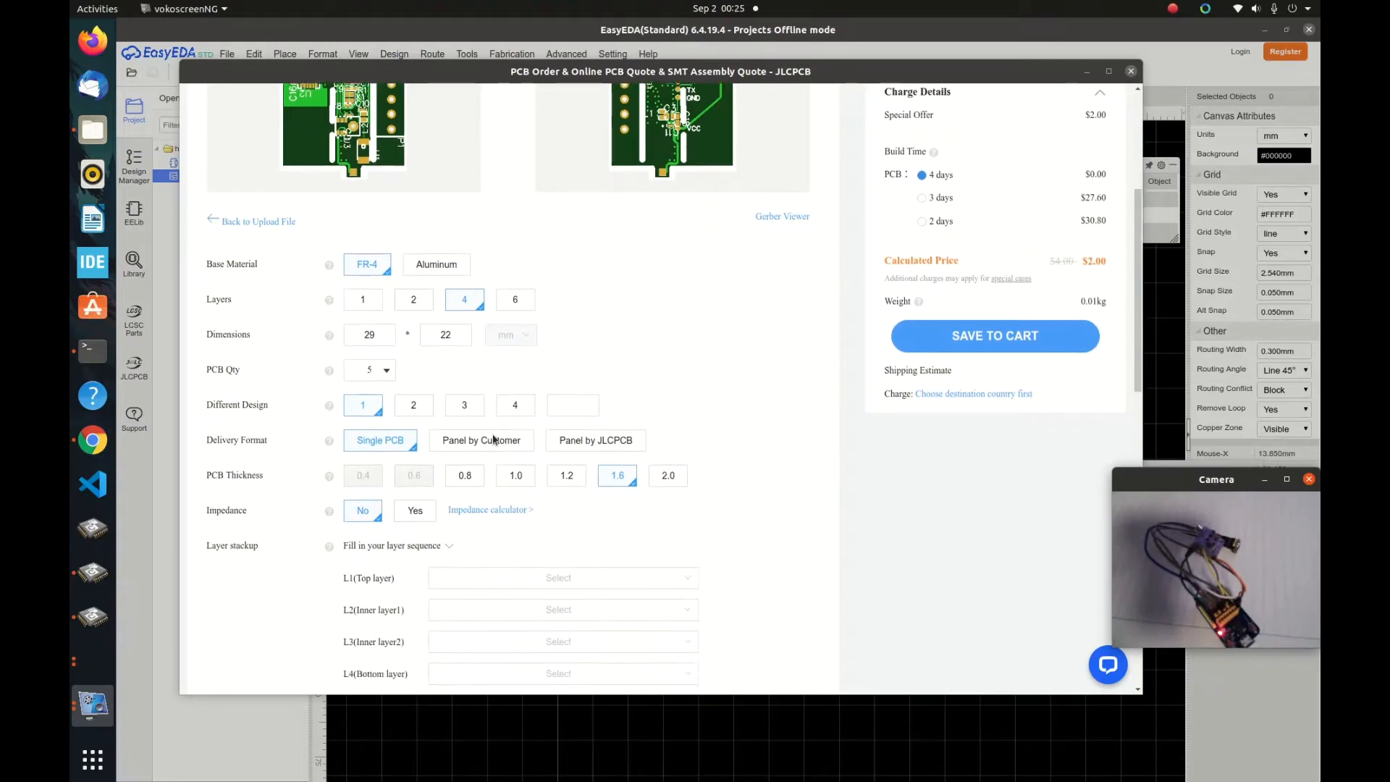
- Enable impedance control with the JLC2313 stackup and set the PCB thickness to 1.0
scroll(395, 433, down, 3)
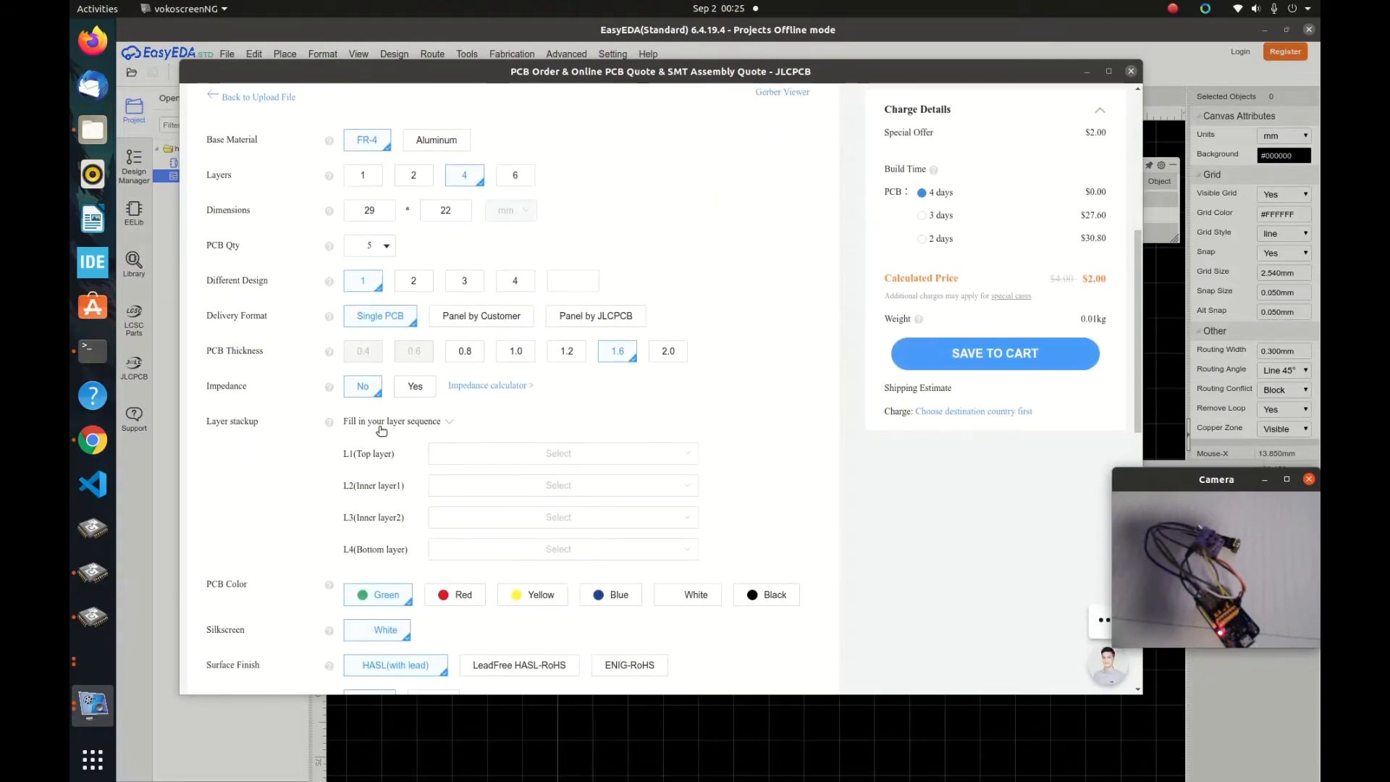
click(416, 387)
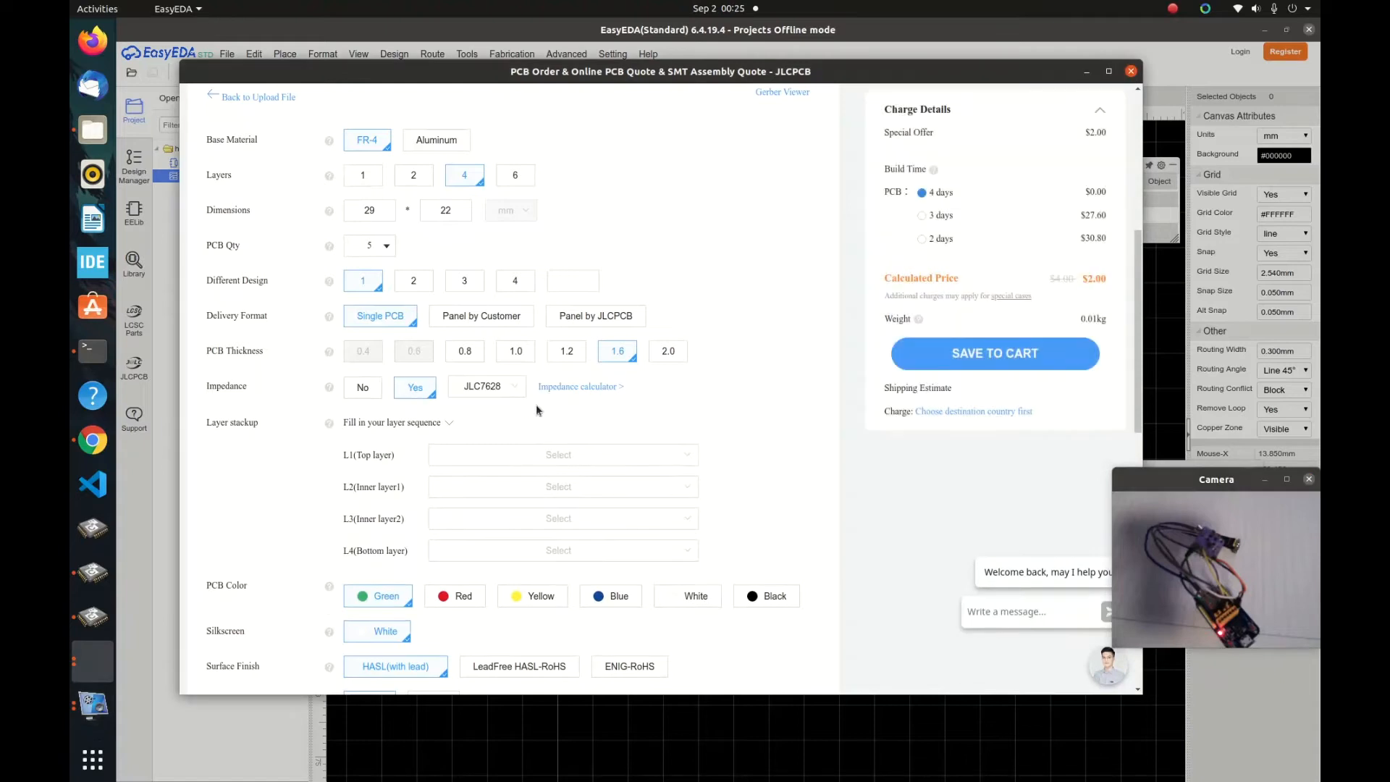
click(492, 391)
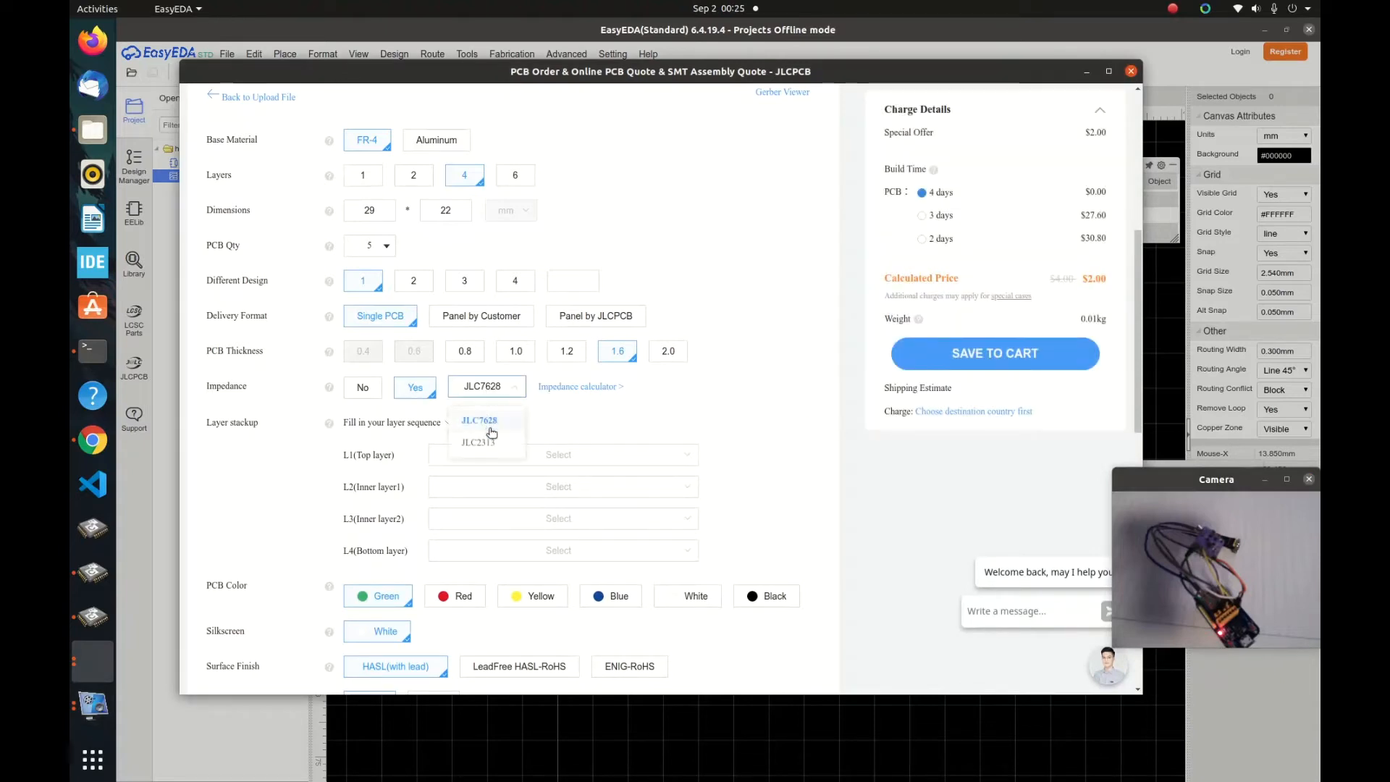
click(495, 443)
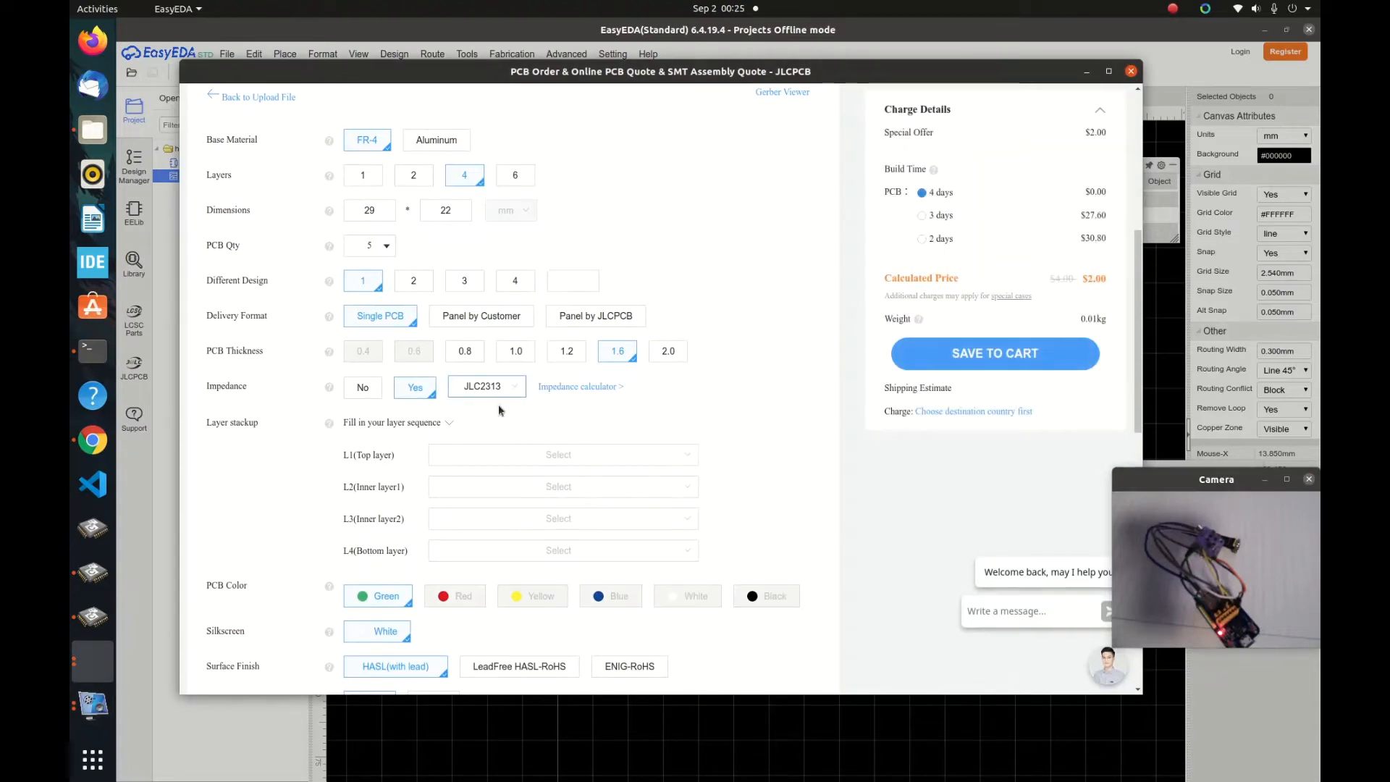
click(515, 351)
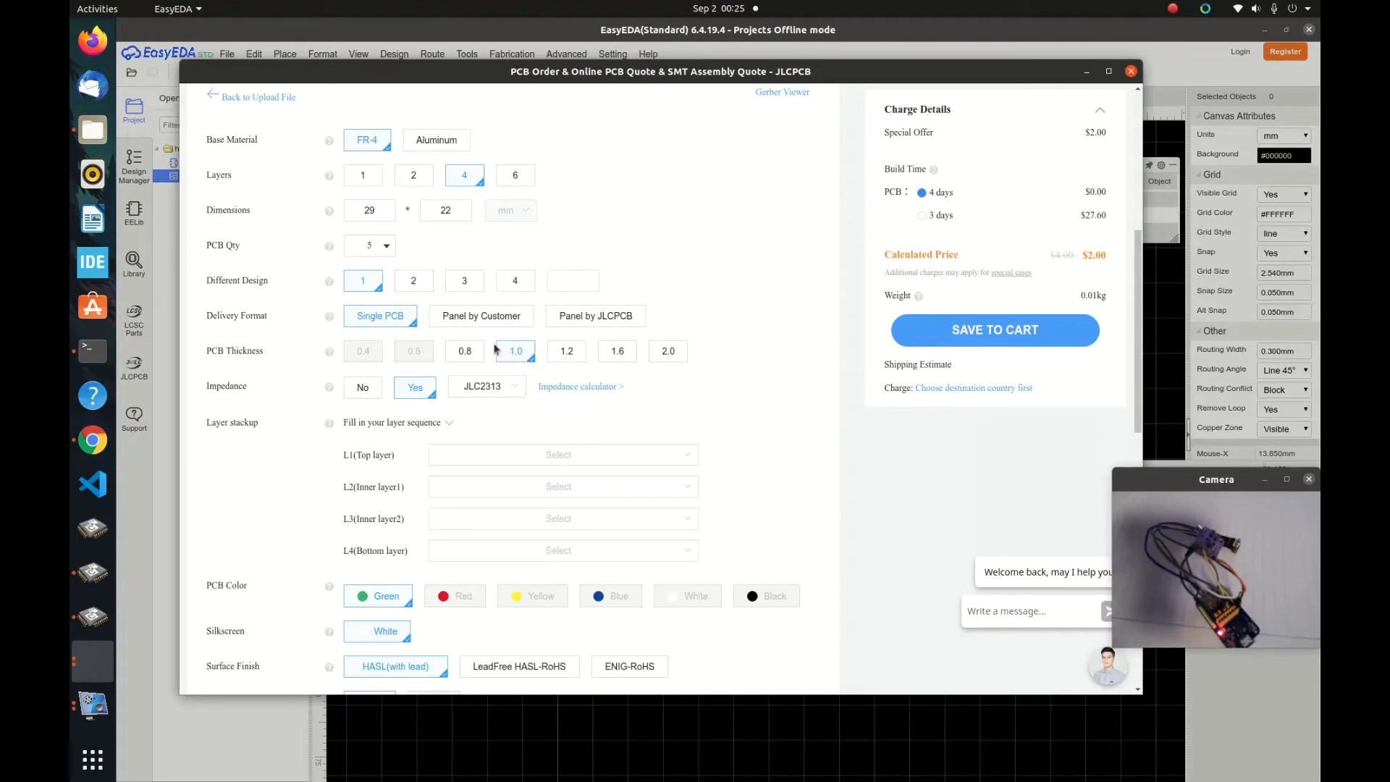
- Try 2 different designs to compare the calculated price, and return the quote to 1 design
click(414, 282)
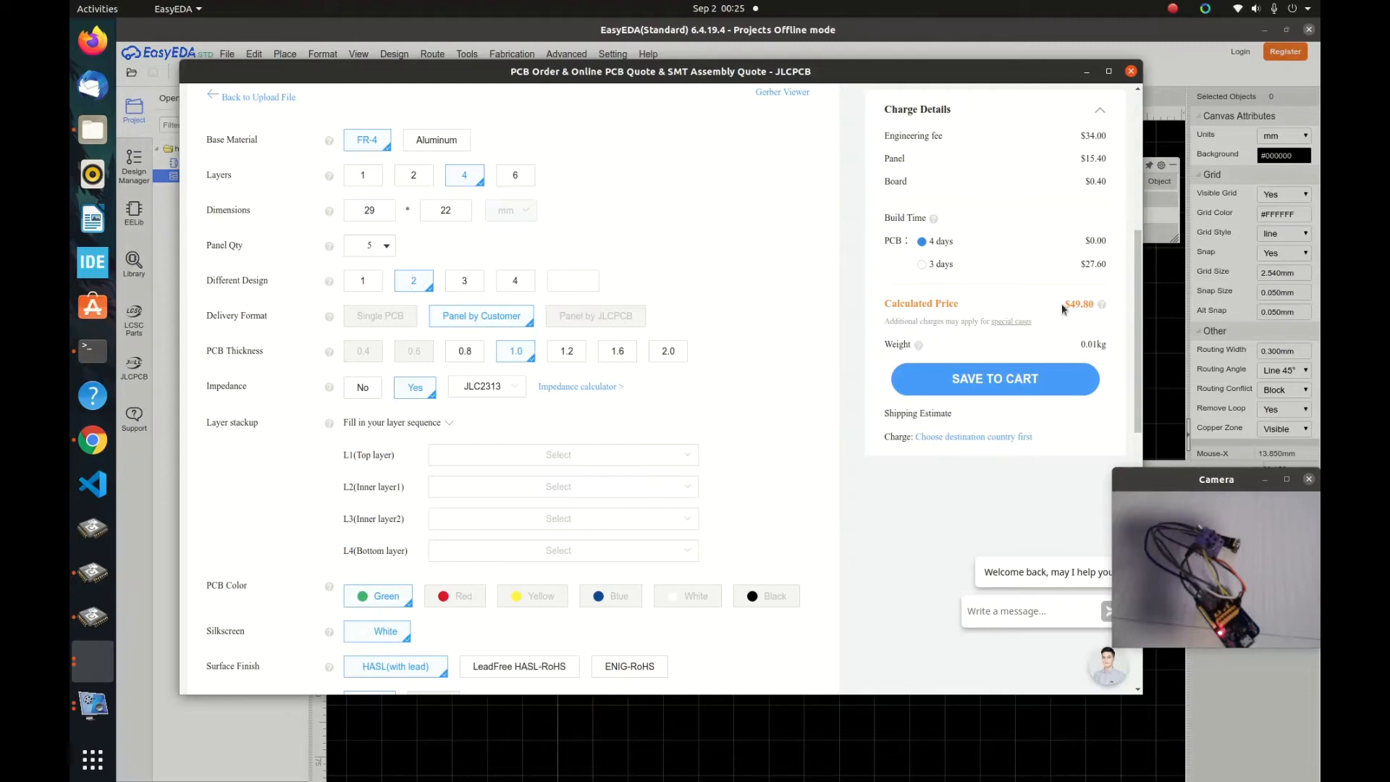
click(364, 282)
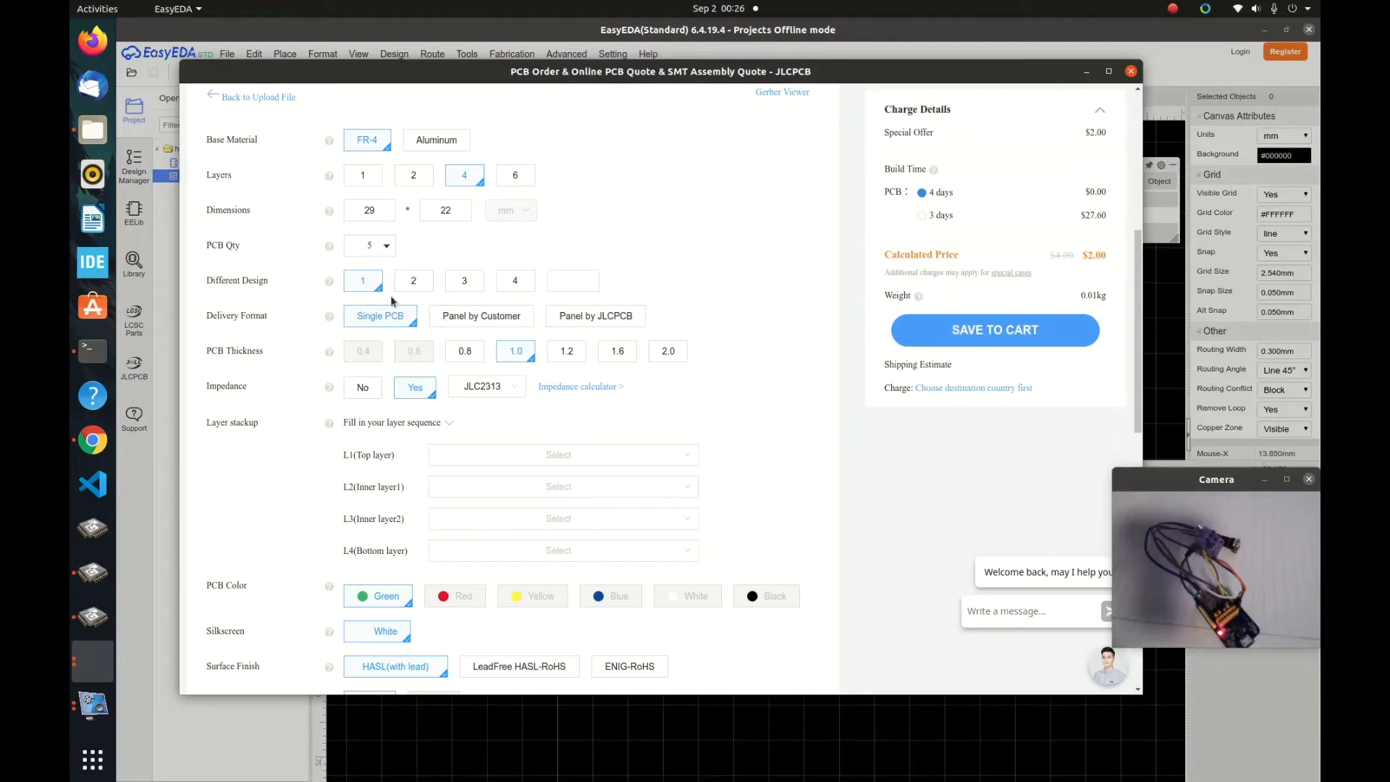
- In the layer stackup, assign Gerber_TopLayer.GTL to L1 and Gerber_BottomLayer.GBL to L2
scroll(535, 415, down, 1)
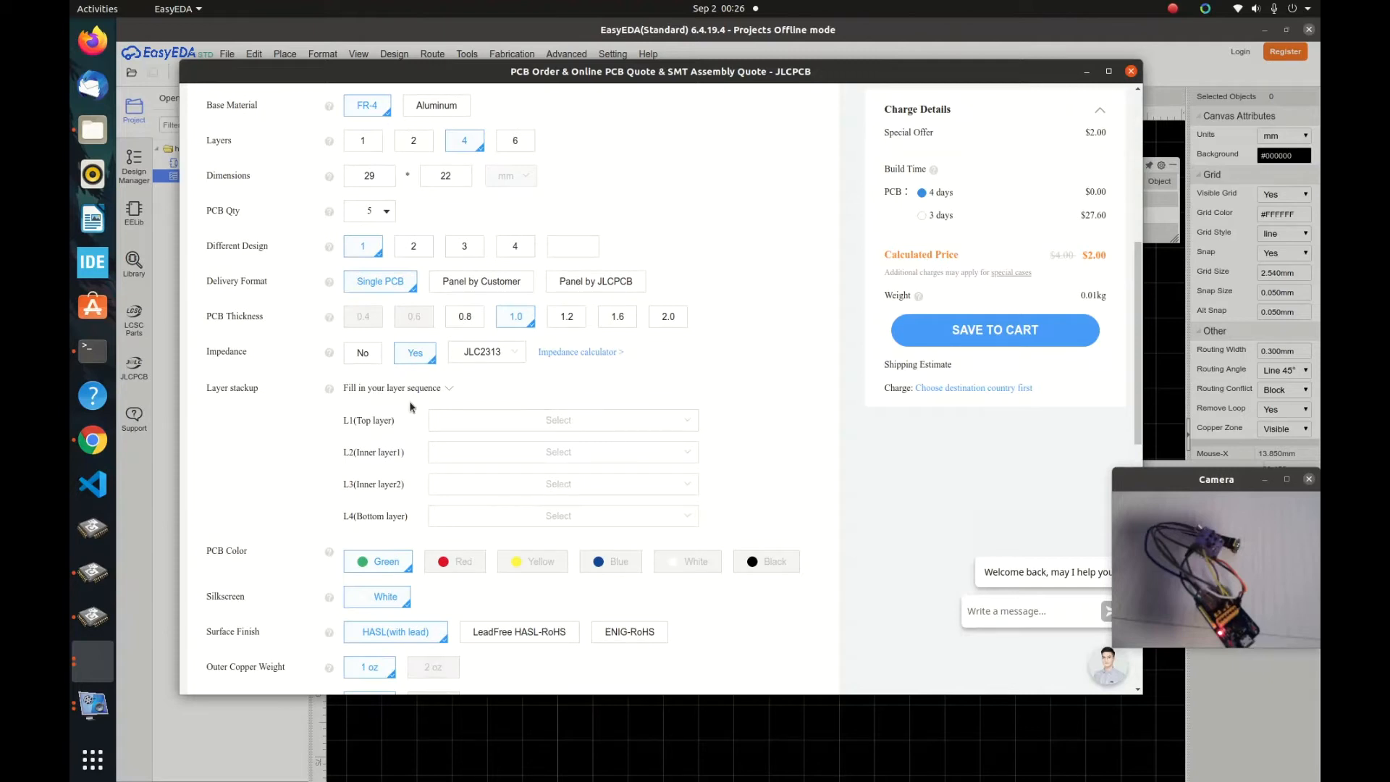
scroll(411, 407, down, 3)
click(535, 317)
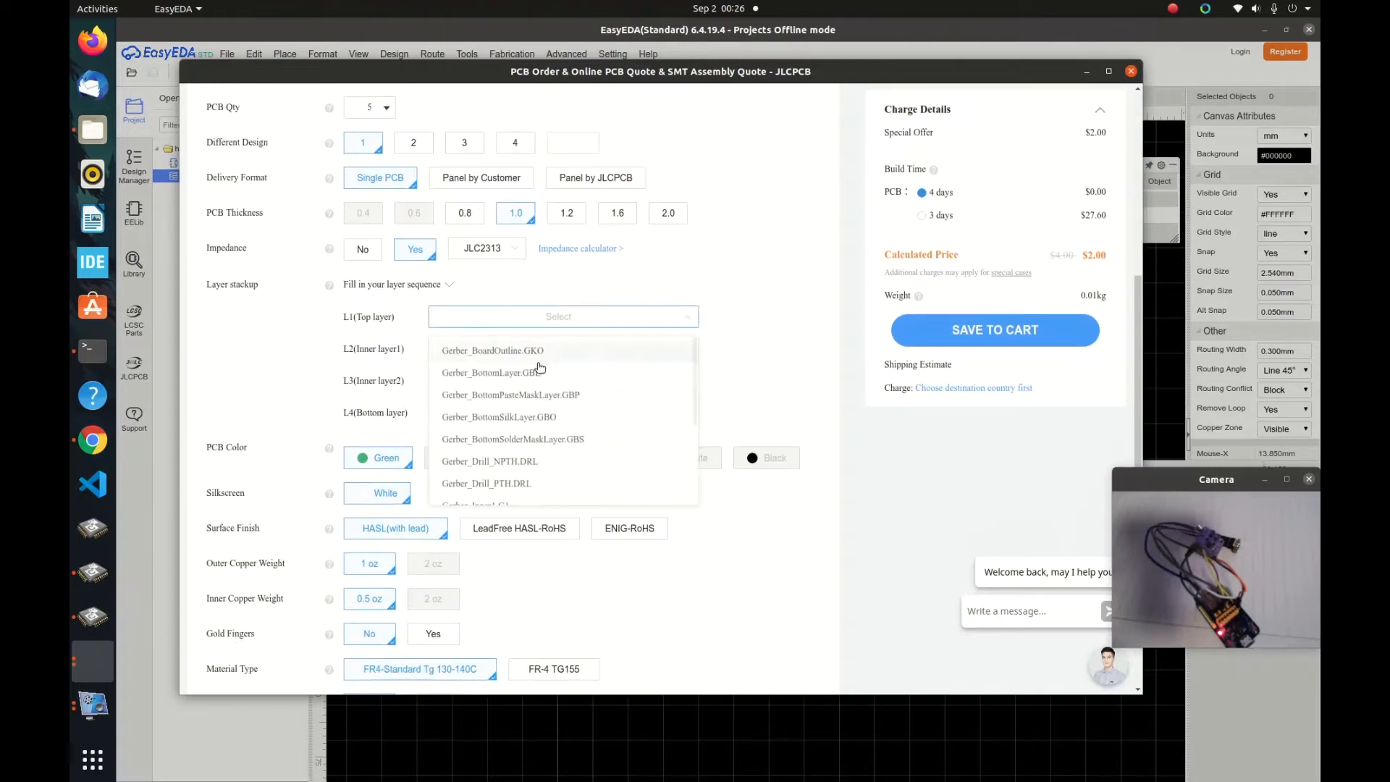
scroll(621, 399, down, 2)
scroll(546, 436, down, 2)
click(518, 406)
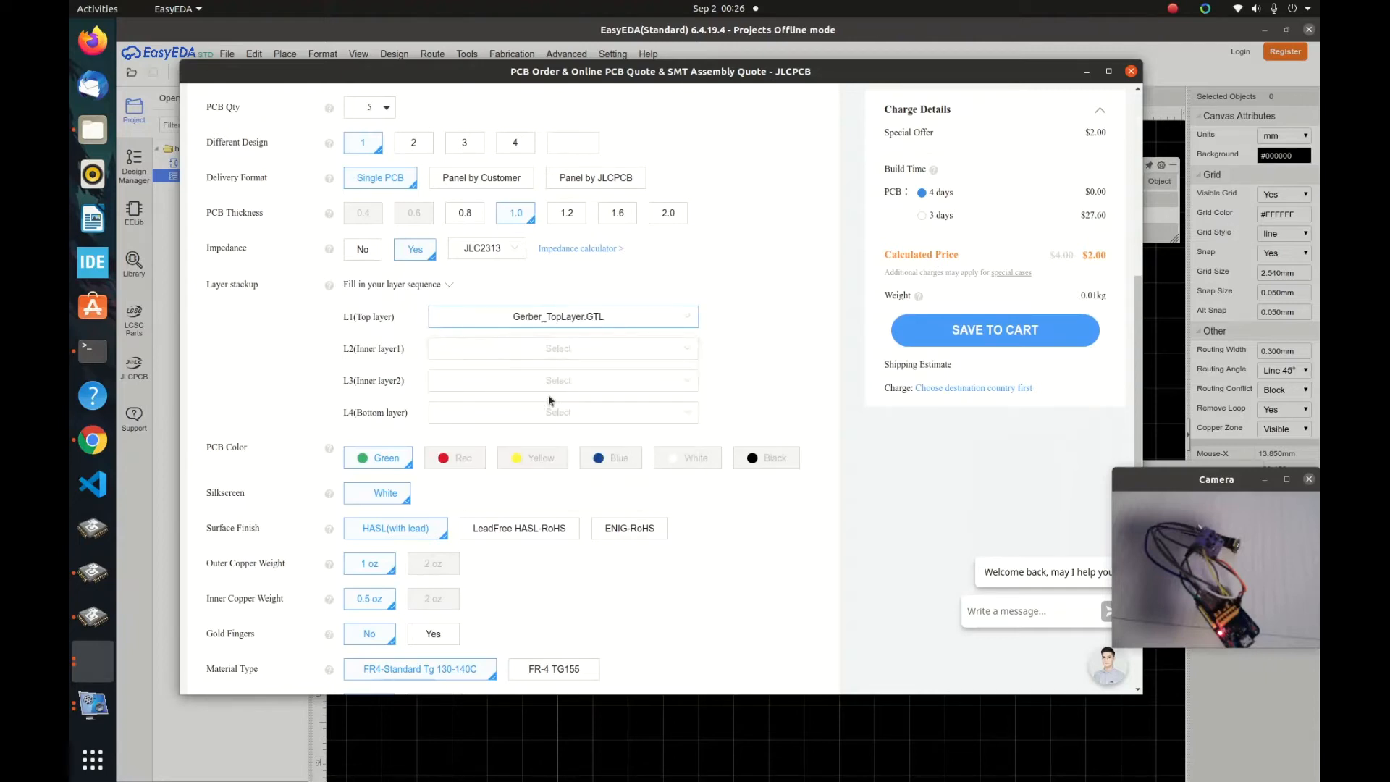
click(586, 356)
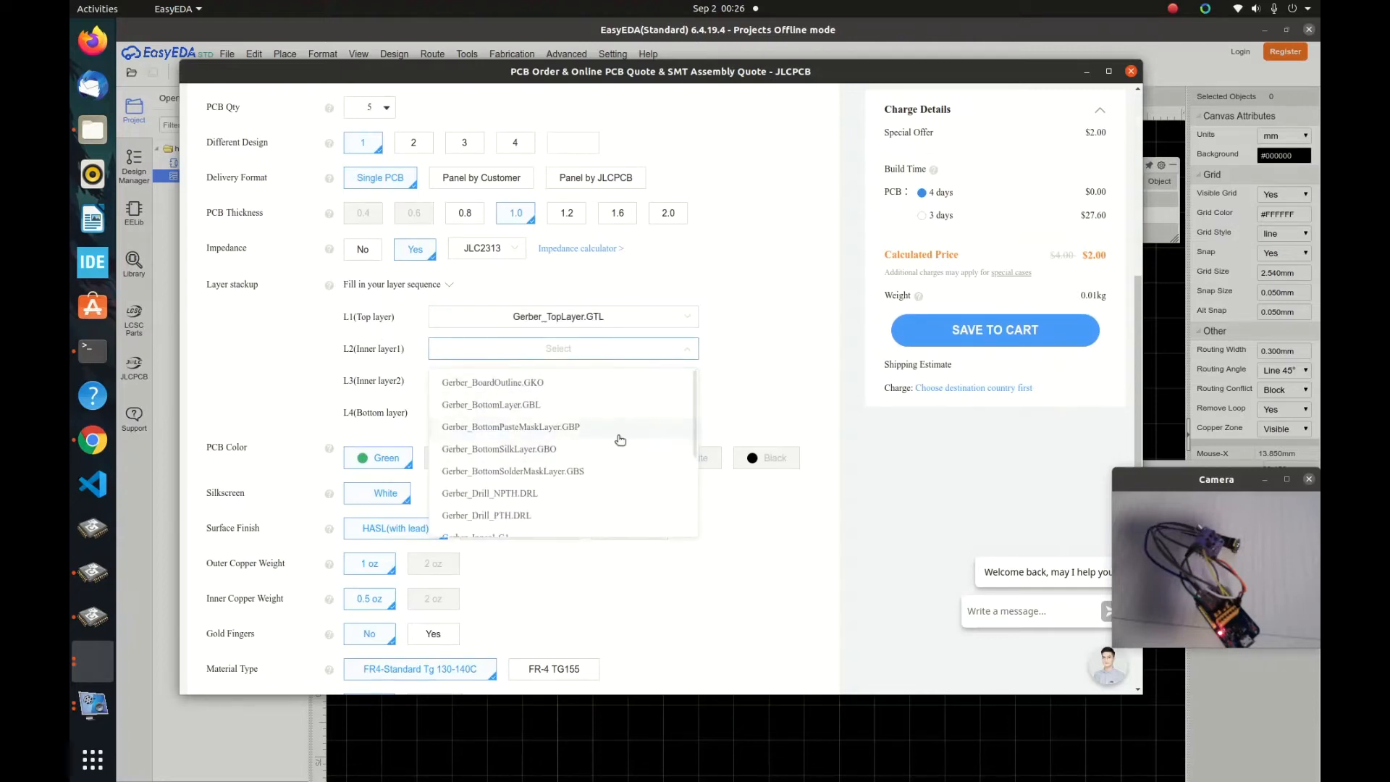
click(568, 405)
- Assign Gerber_Inner1.G1 to L3 and Gerber_Inner2.G2 to L4 in the layer stackup
click(561, 380)
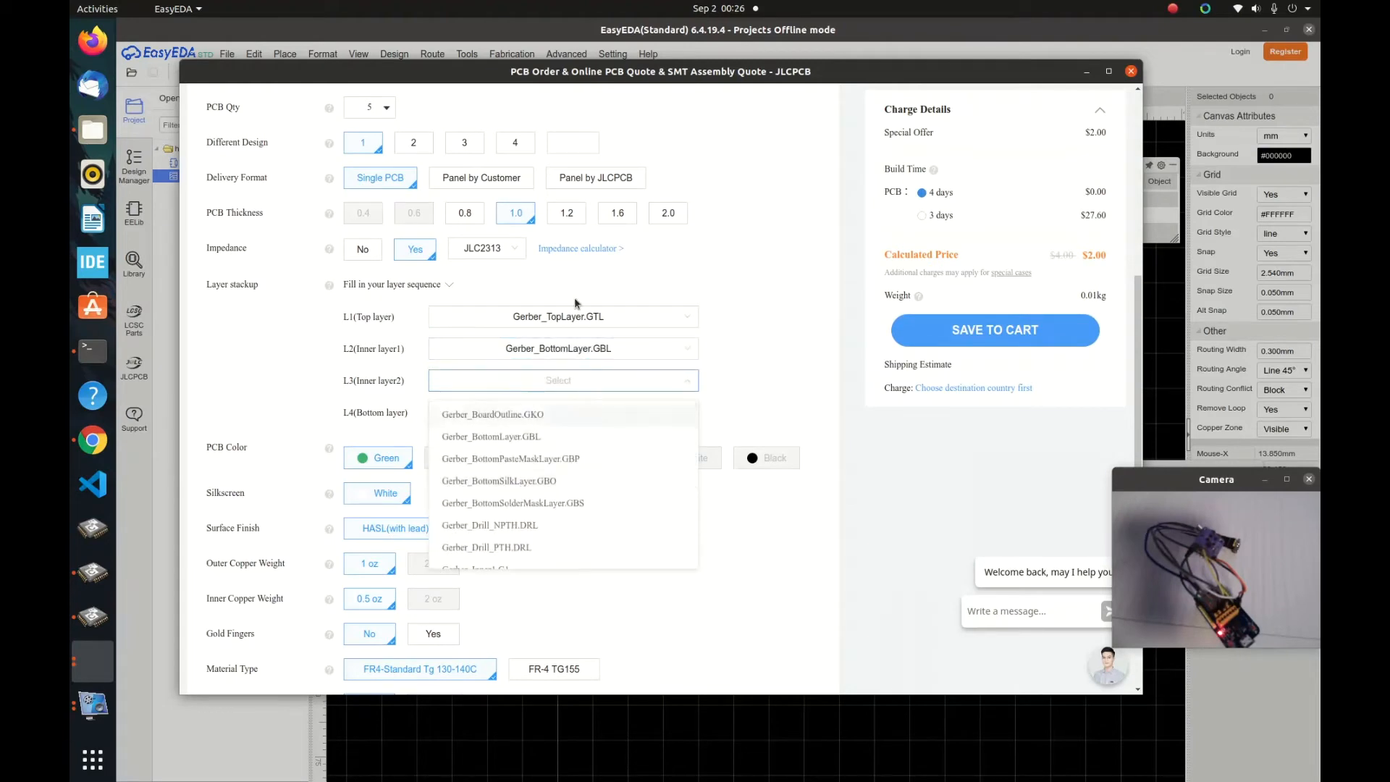
scroll(514, 544, down, 2)
click(527, 505)
click(563, 415)
scroll(528, 499, down, 3)
click(515, 527)
- Set the surface finish to LeadFree HASL-RoHS and check the calculated price
scroll(393, 455, down, 3)
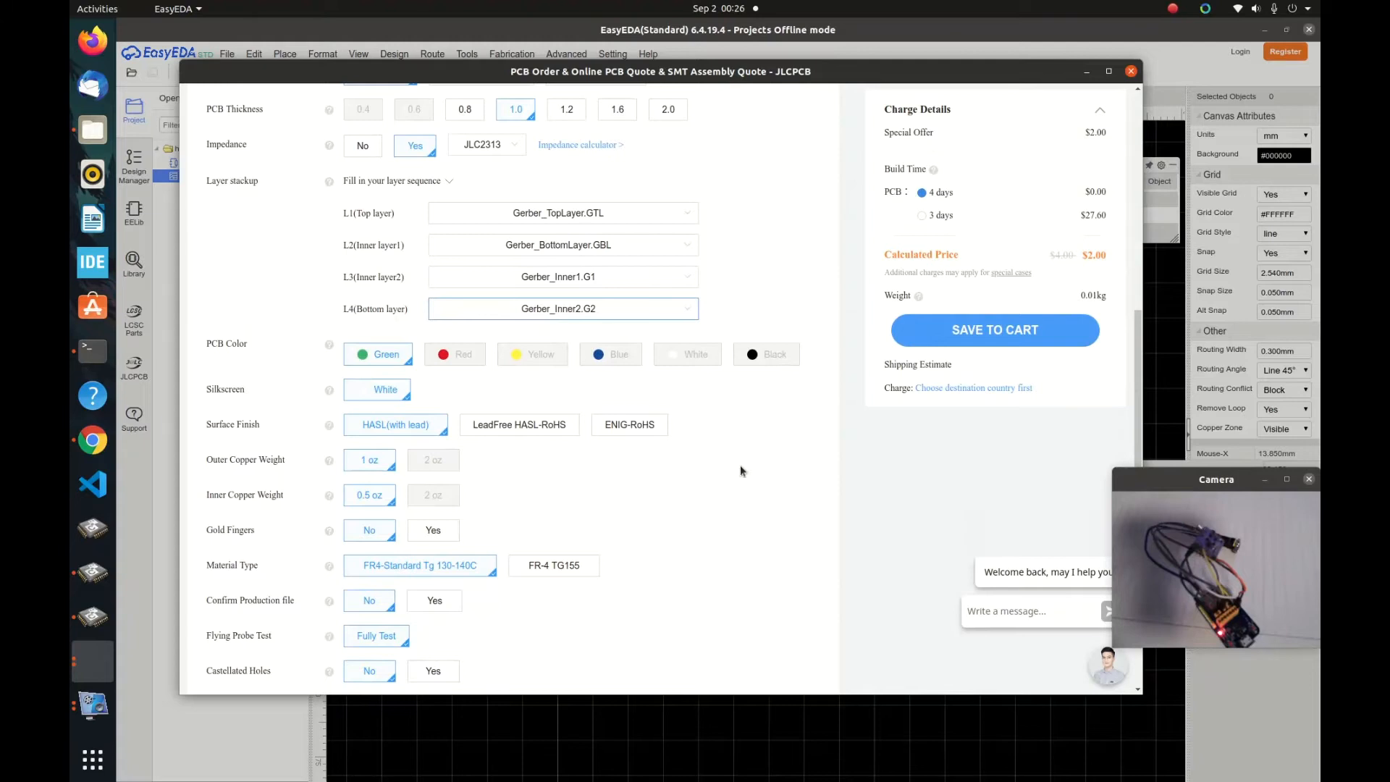
scroll(688, 466, down, 4)
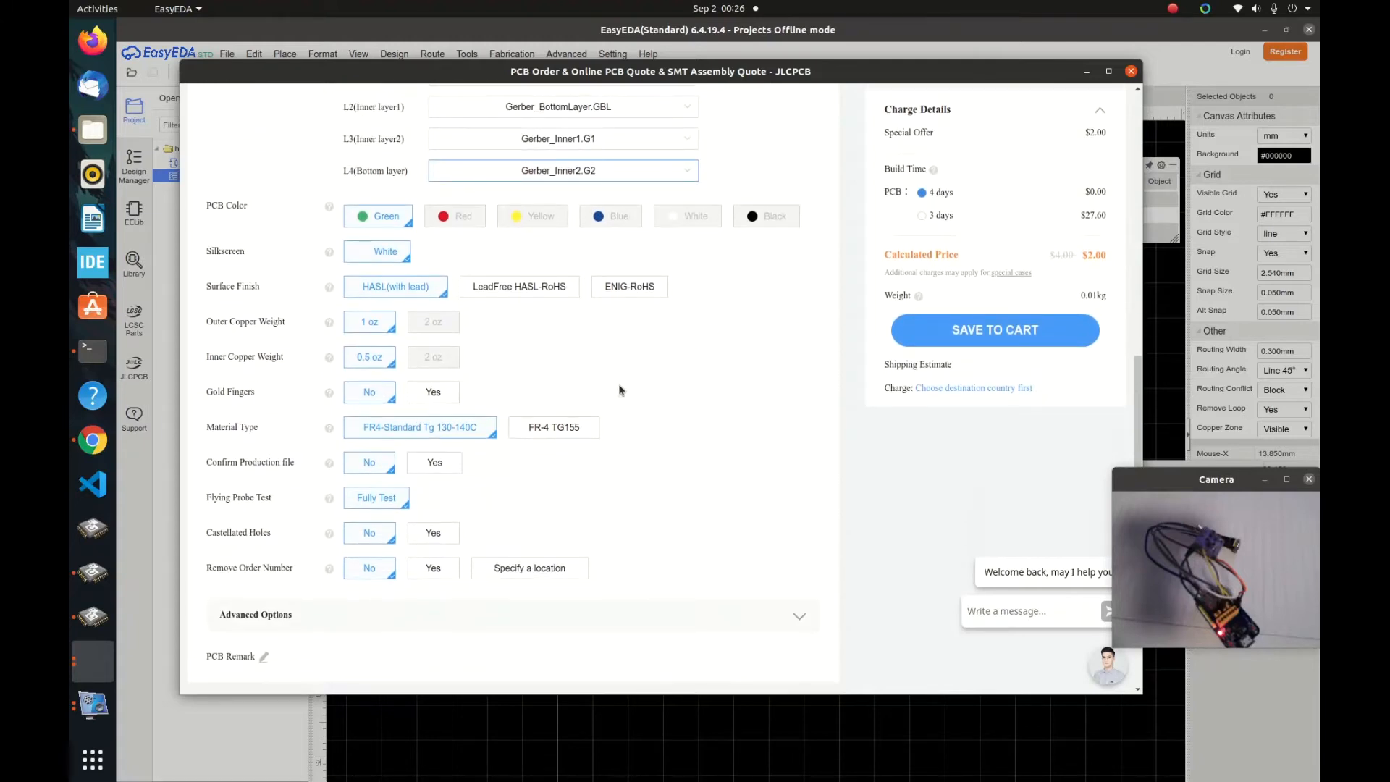
scroll(502, 334, up, 1)
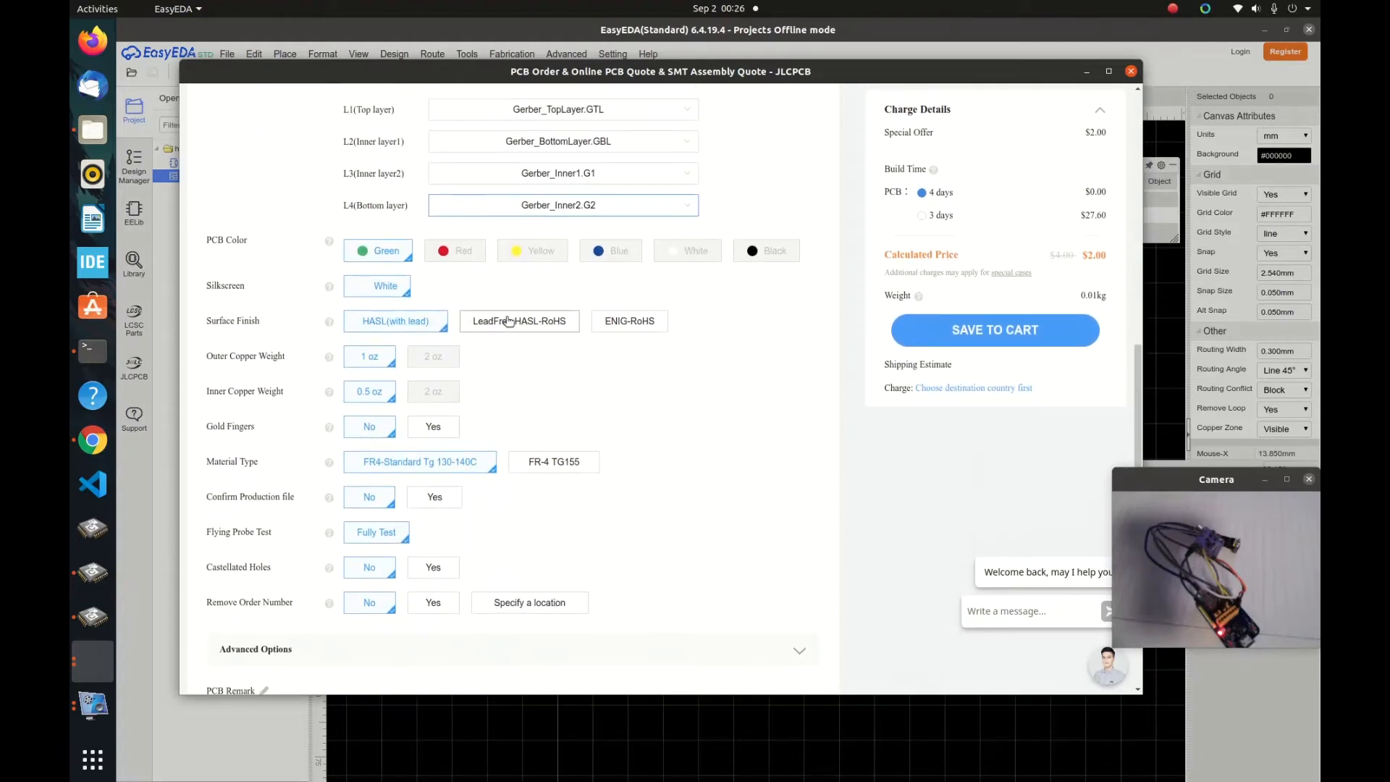
click(524, 323)
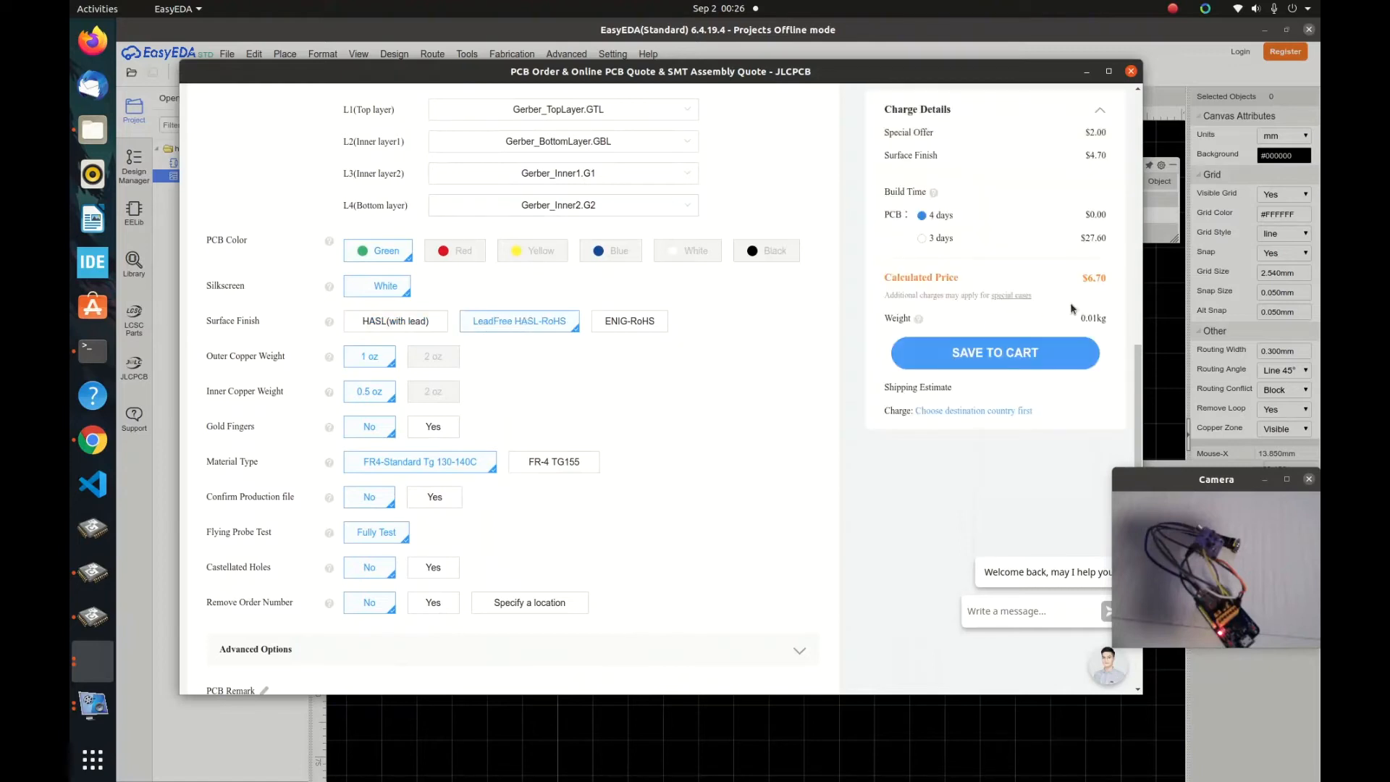
drag(621, 301, 1101, 306)
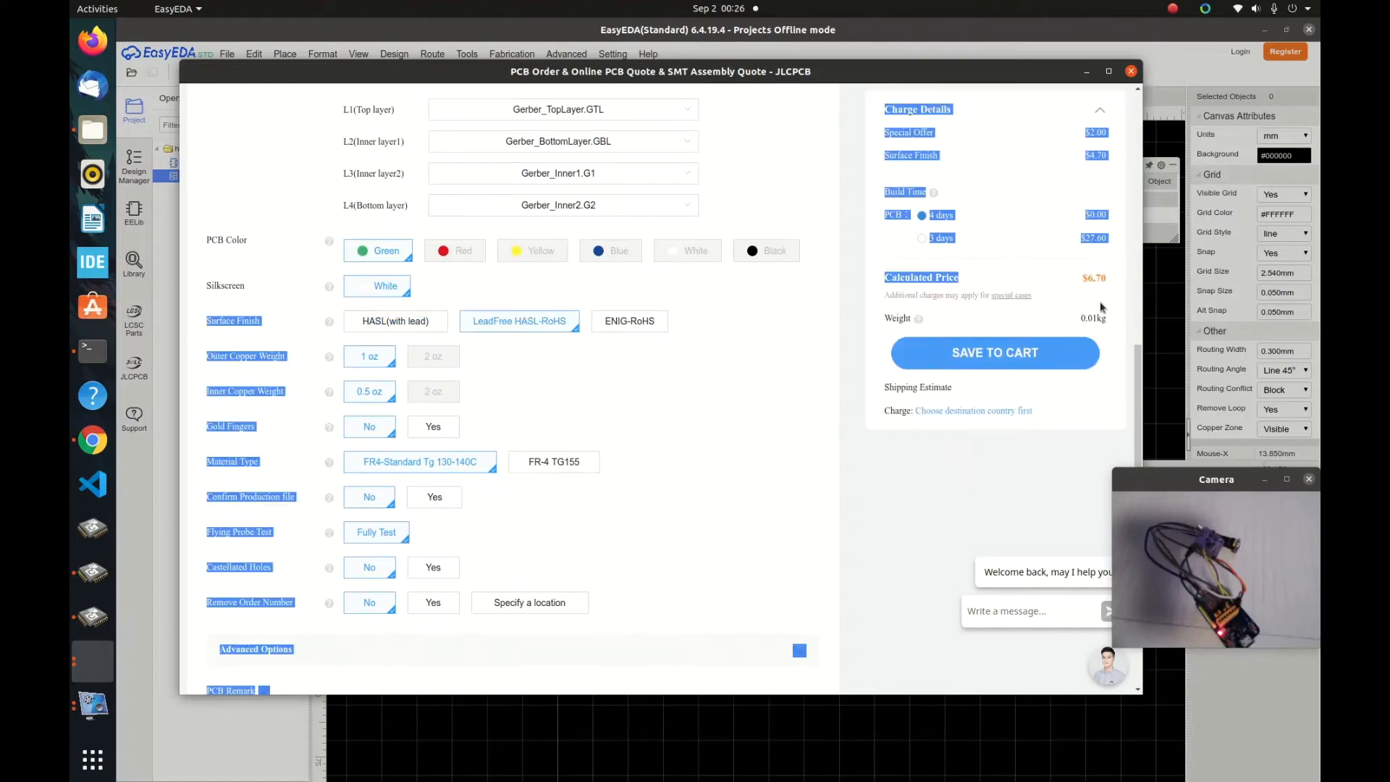
click(1119, 289)
- Expand the advanced options, try a minimum hole size/diameter of 0.2/0.4mm, and set it back to 0.2/0.45mm
scroll(776, 398, down, 3)
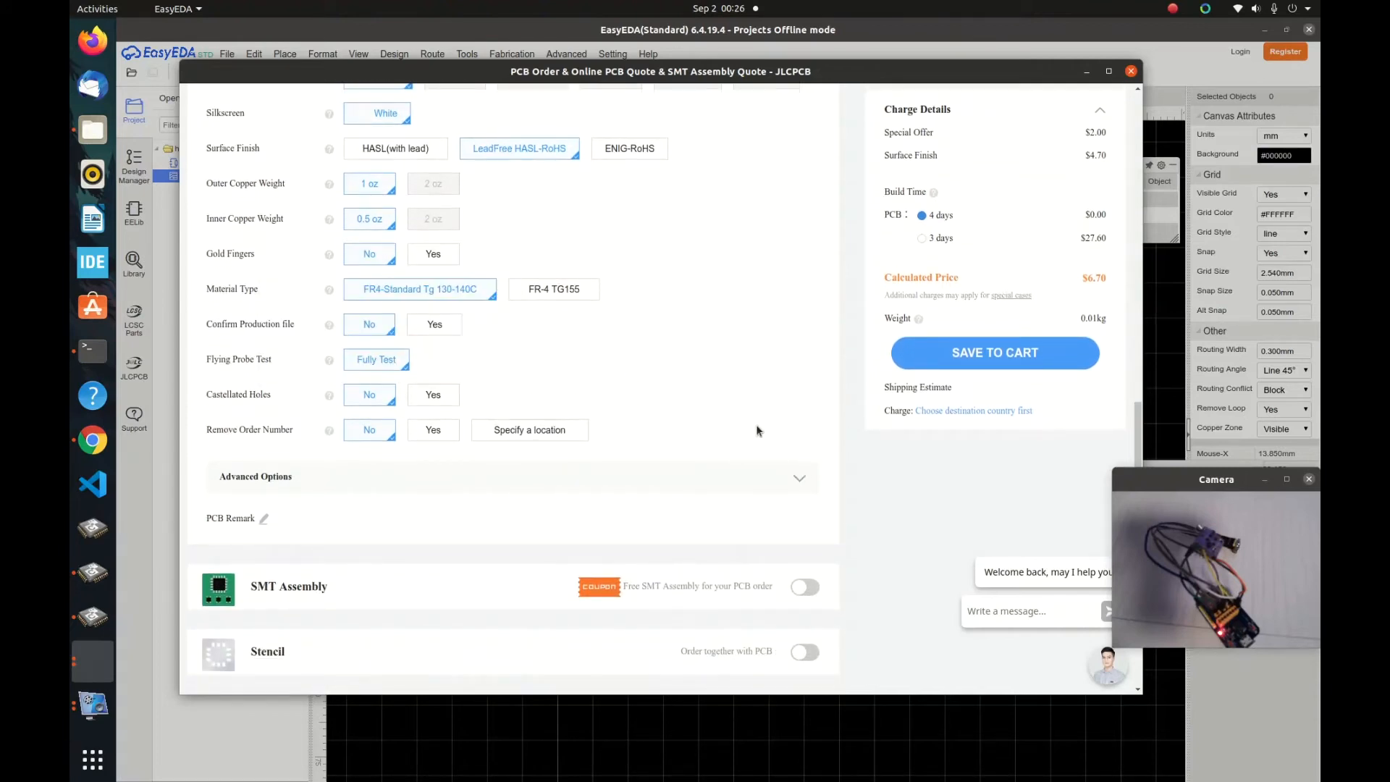
click(748, 475)
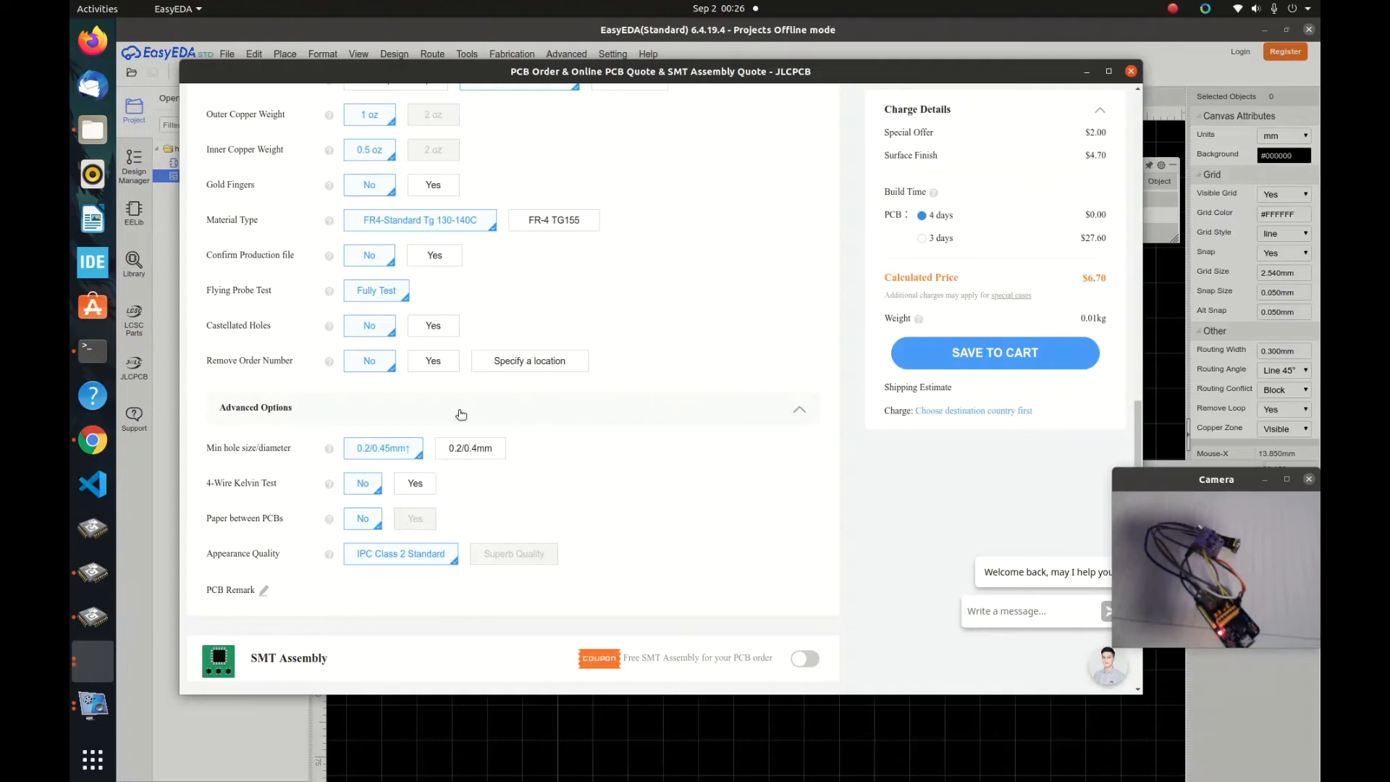
click(467, 452)
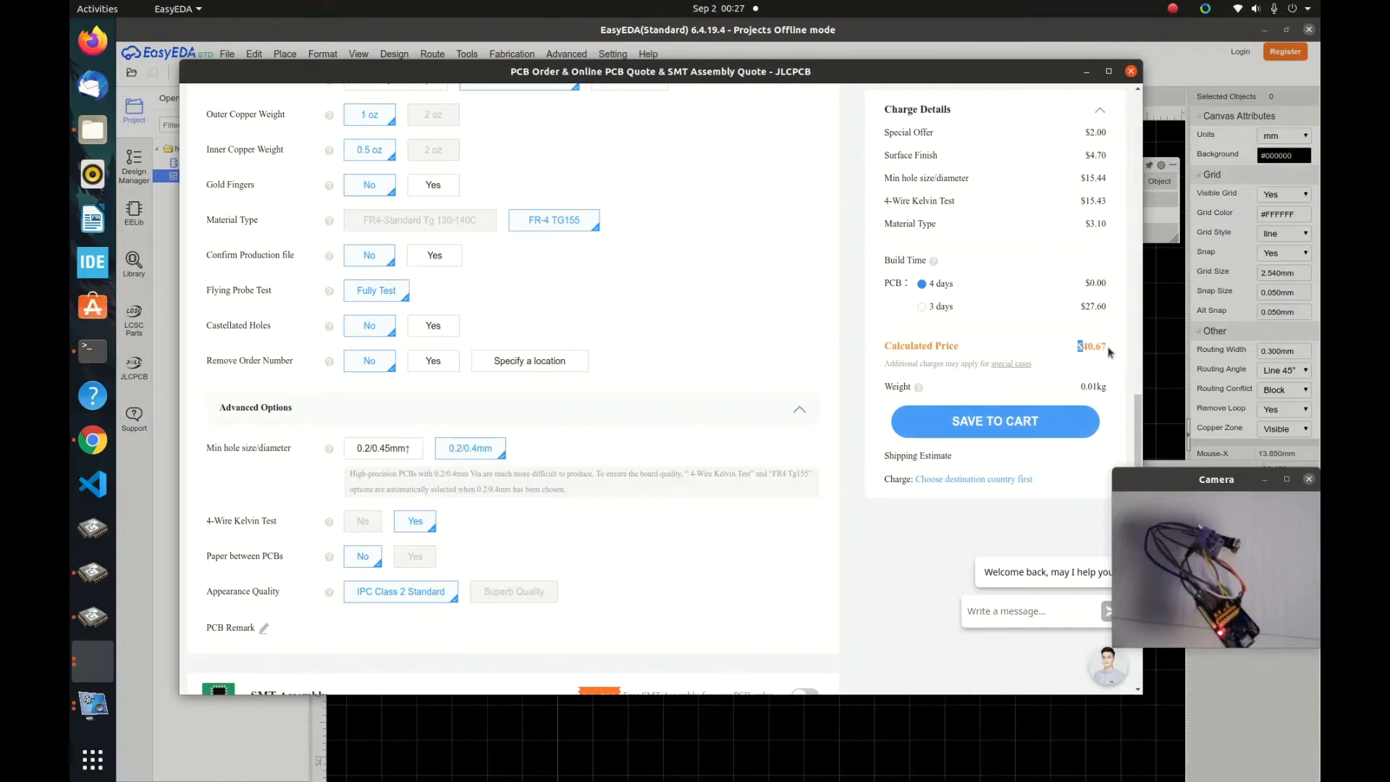
click(404, 450)
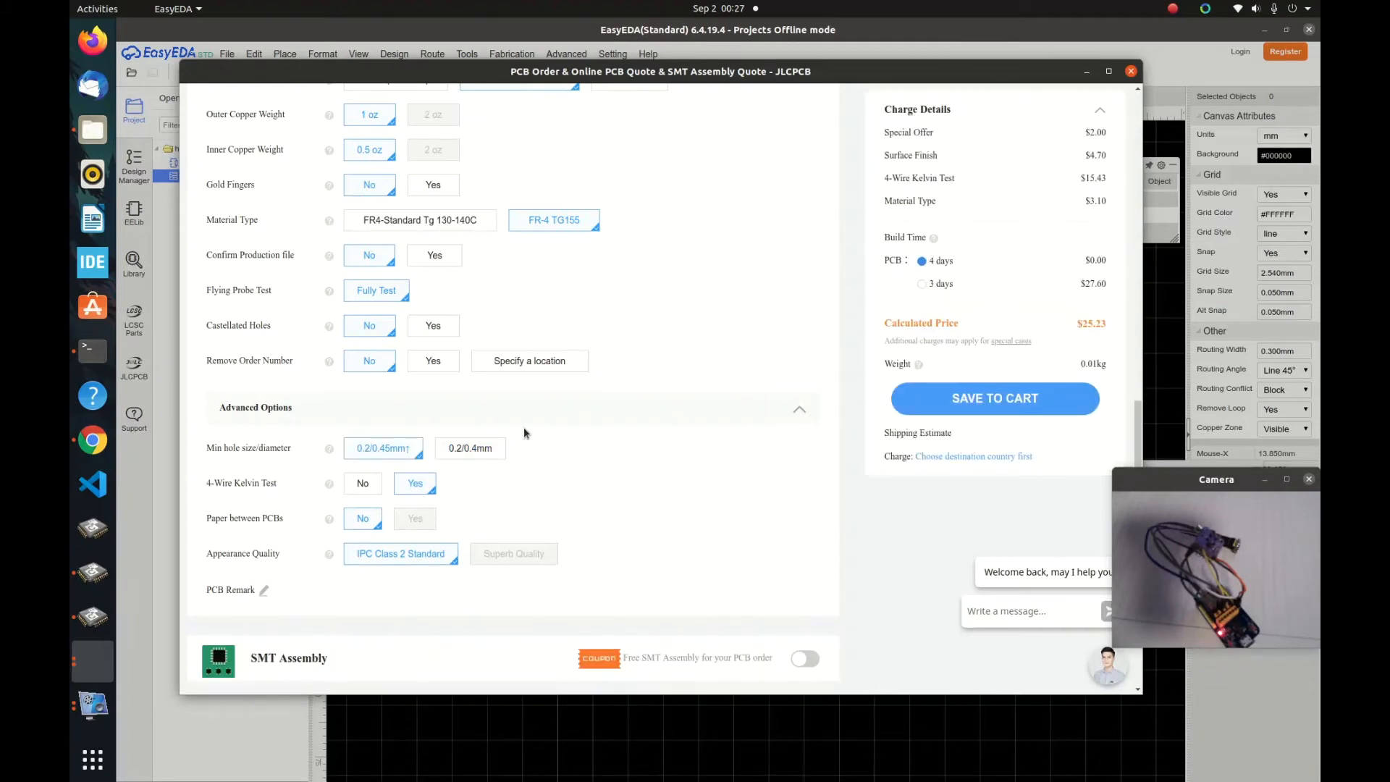
- Set the 4-Wire Kelvin Test option to No
scroll(524, 433, up, 1)
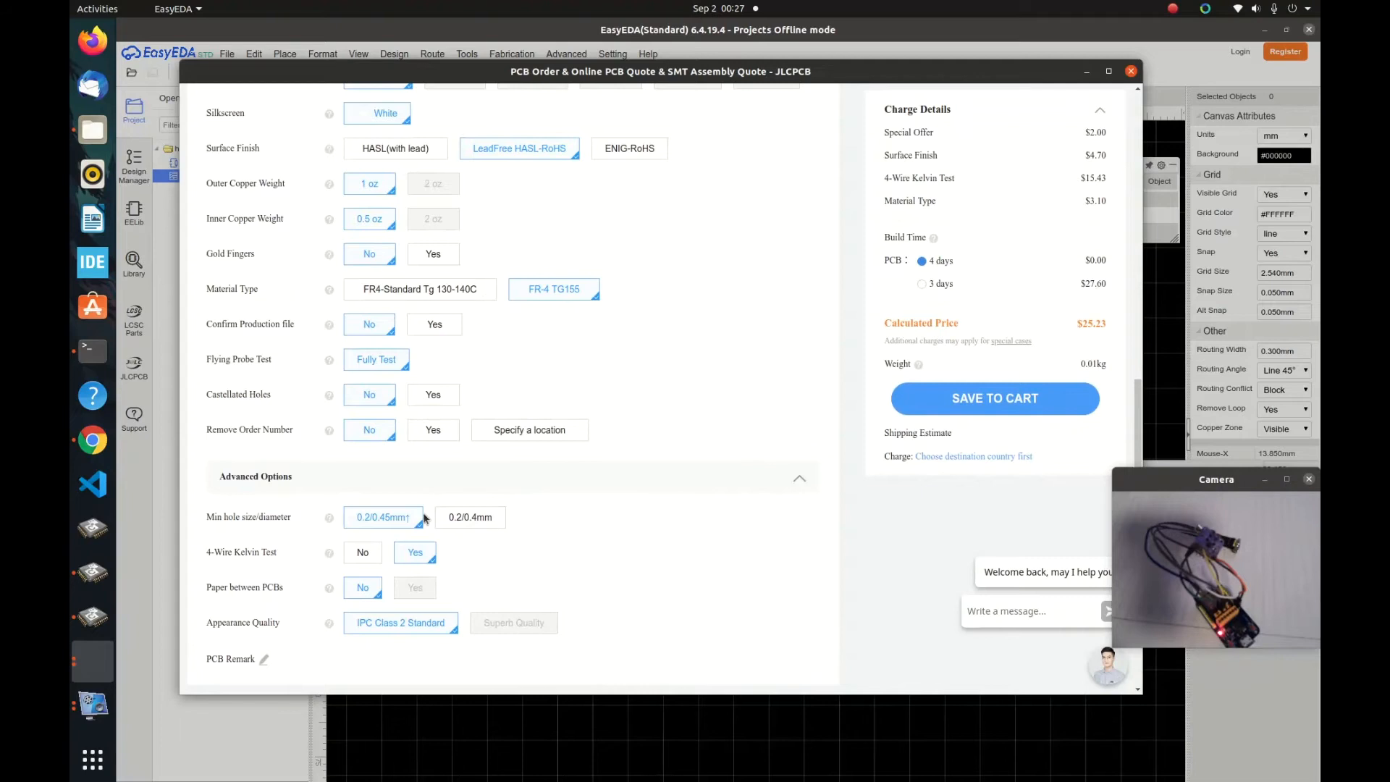
scroll(427, 518, down, 1)
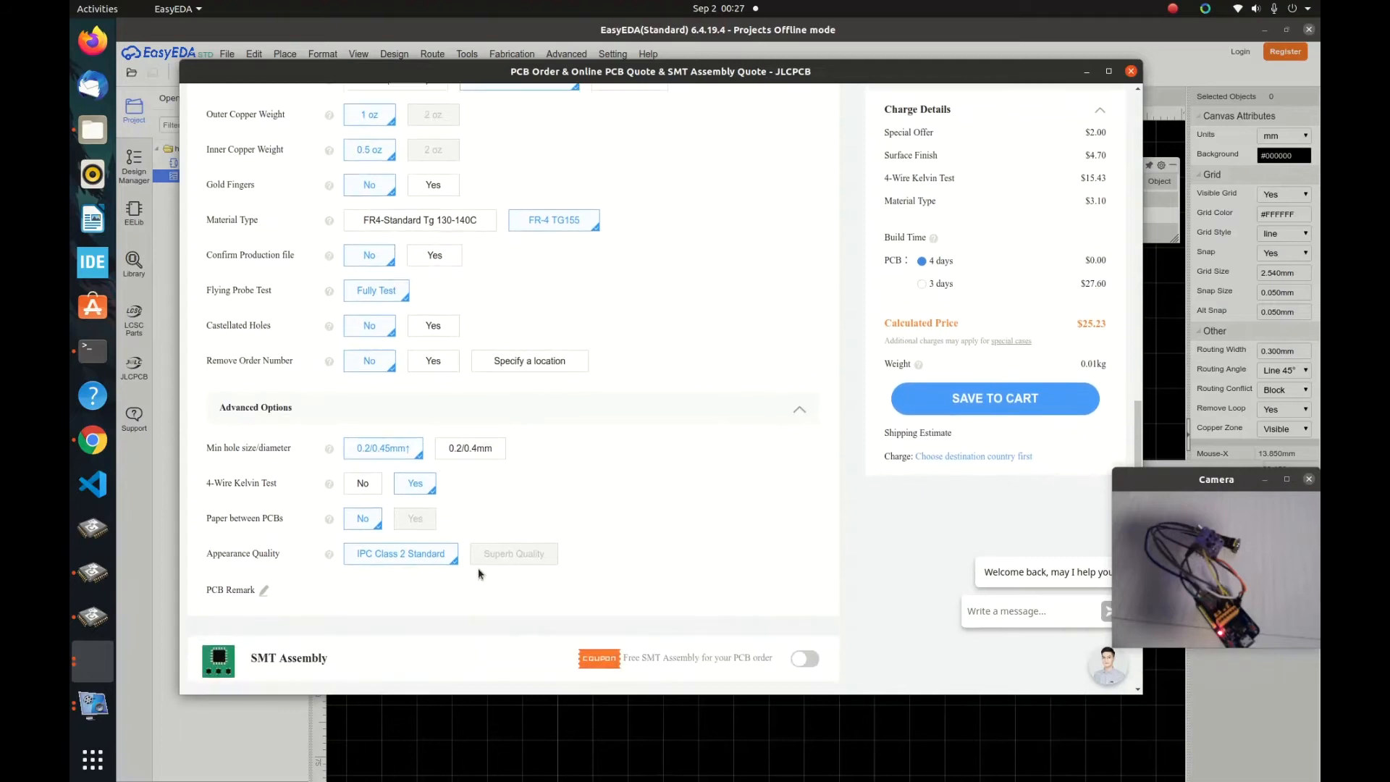
click(367, 486)
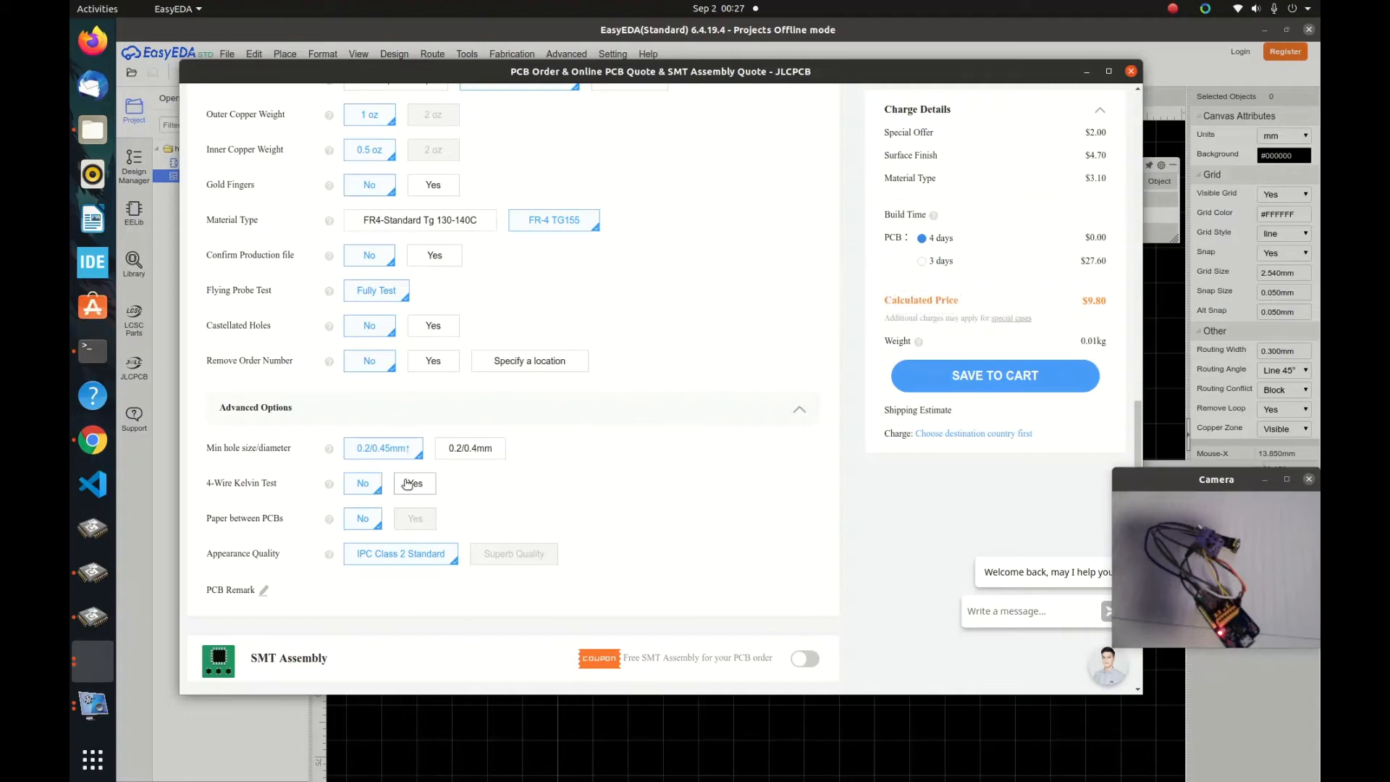
- Switch to Chrome, search for "jlcpcb" in a new tab, and open the JLCPCB website
mouse_move(369, 449)
click(93, 443)
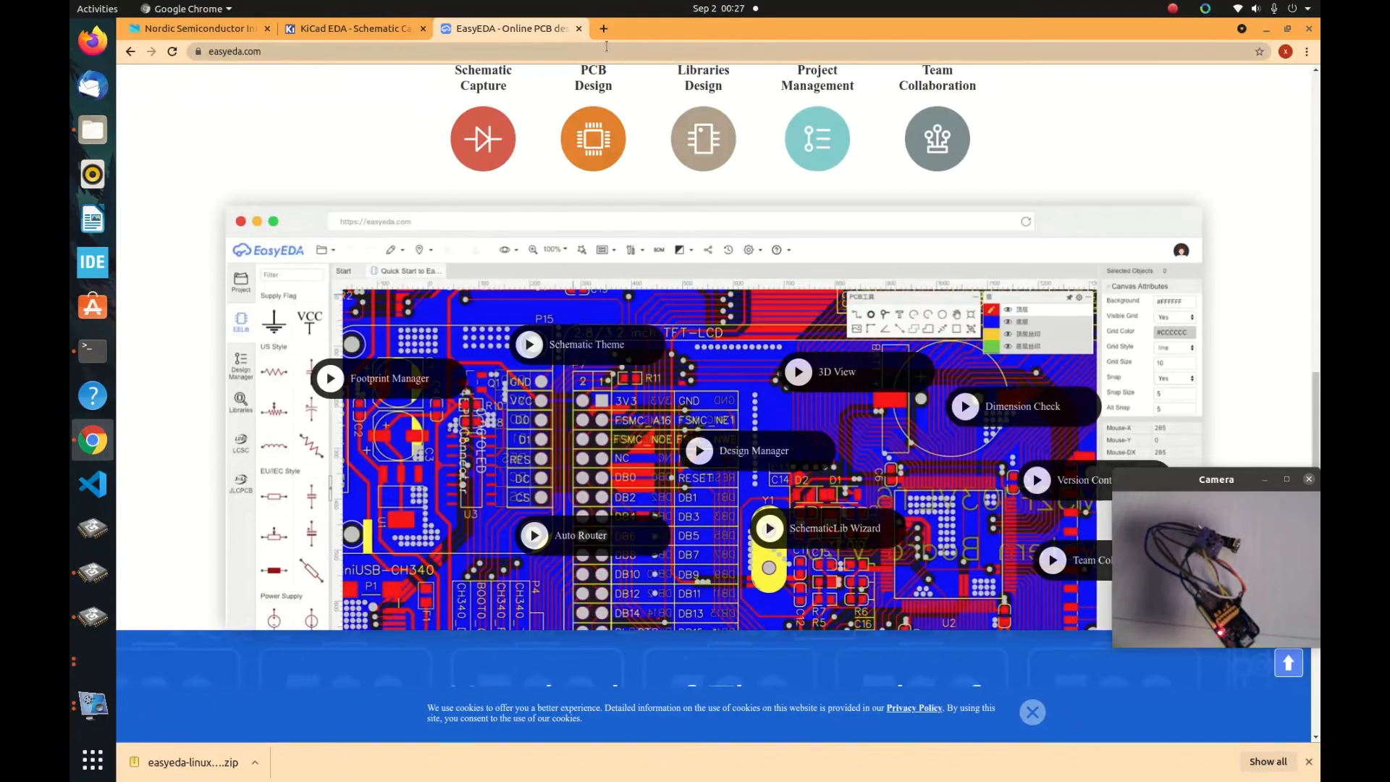
scroll(764, 379, up, 15)
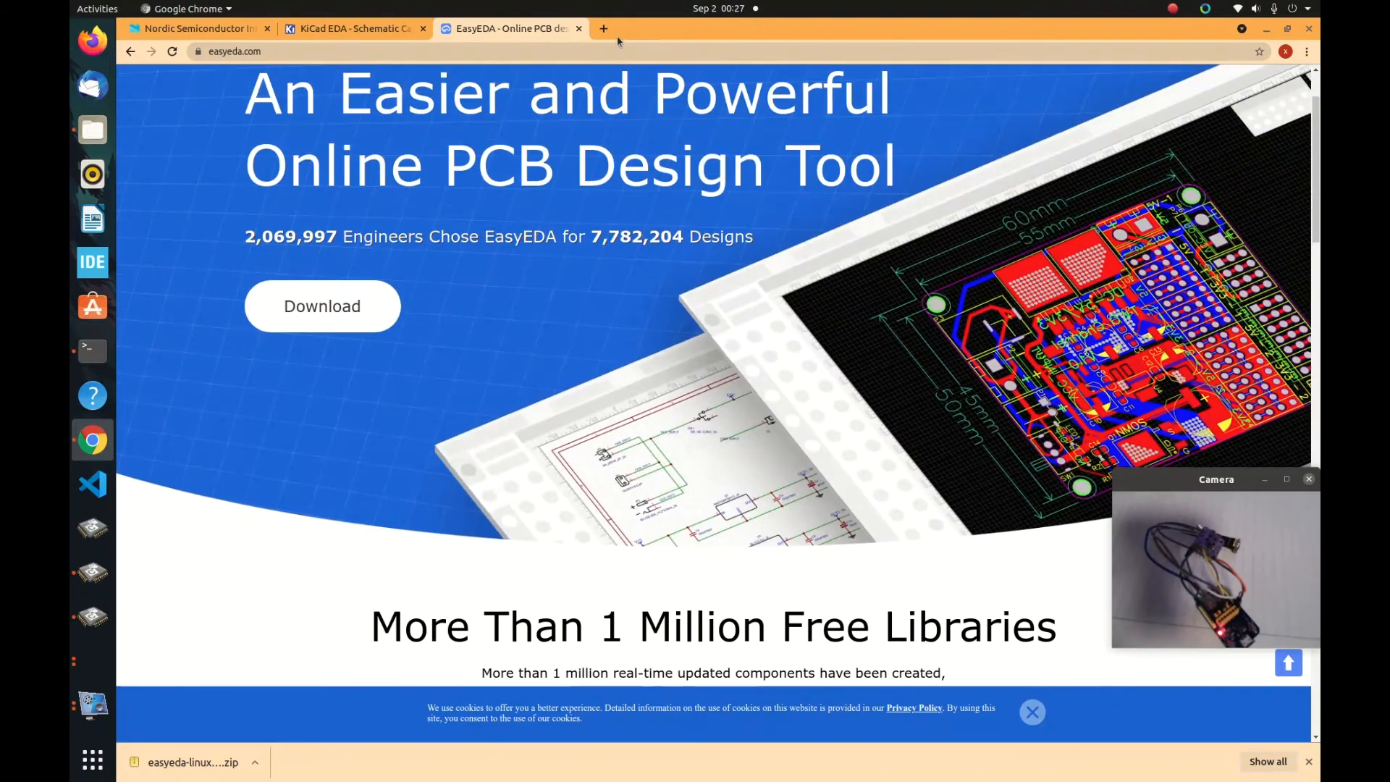
click(603, 28)
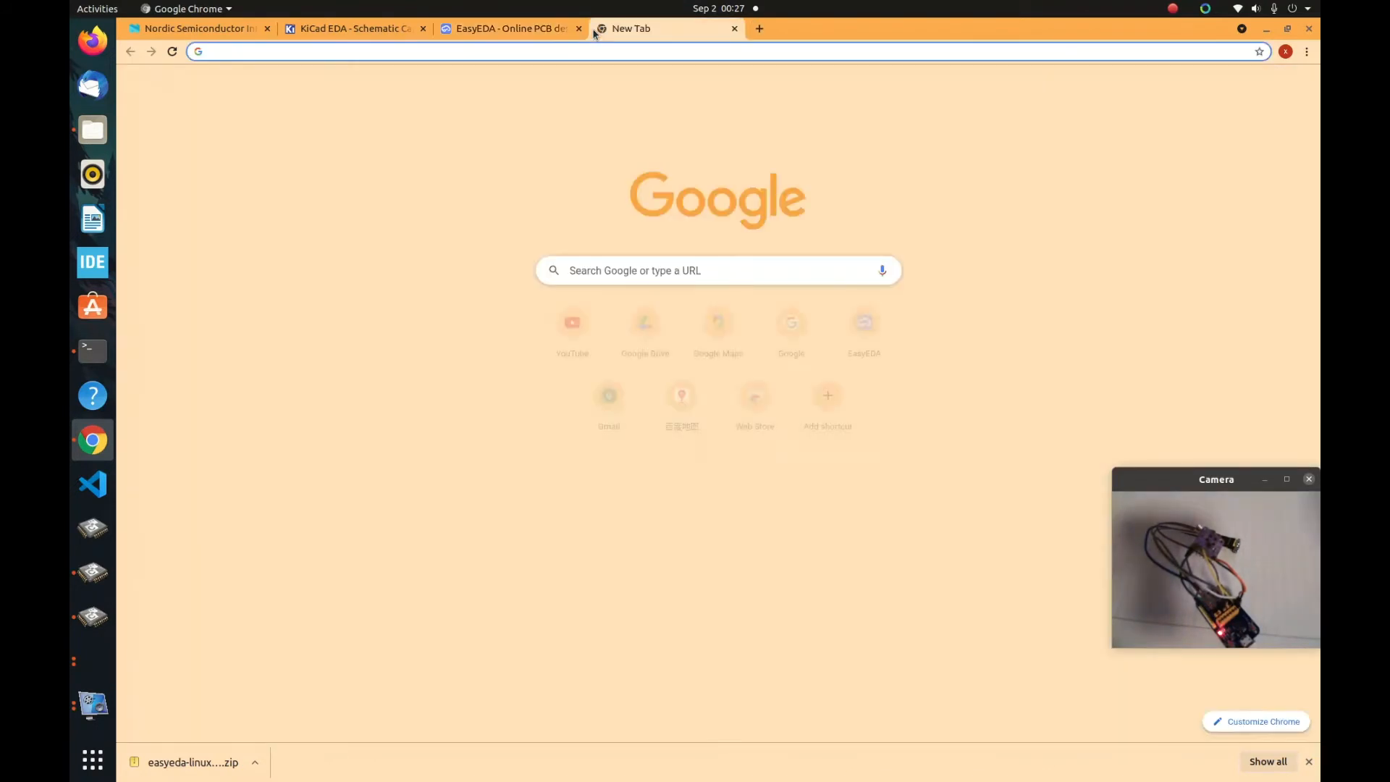
text(j)
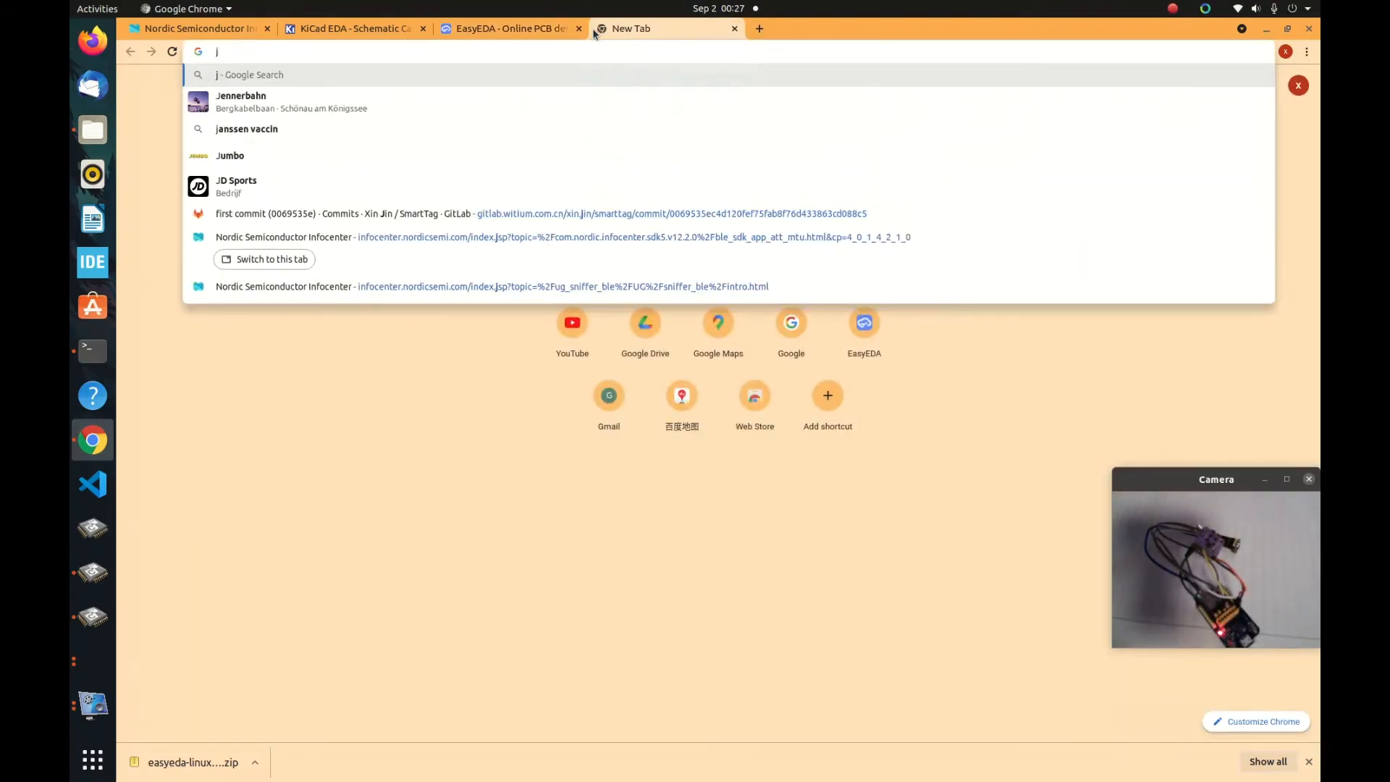
text(lcpcb)
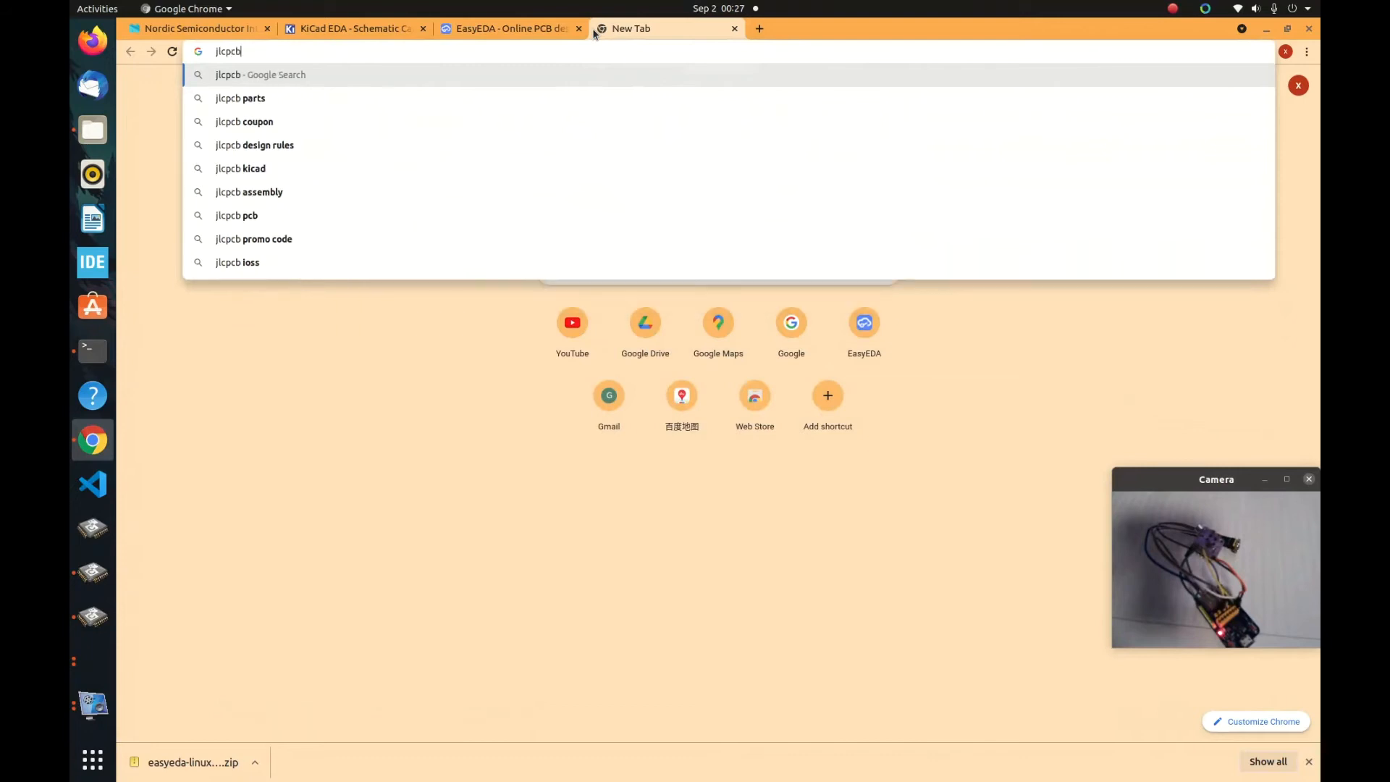
key(Return)
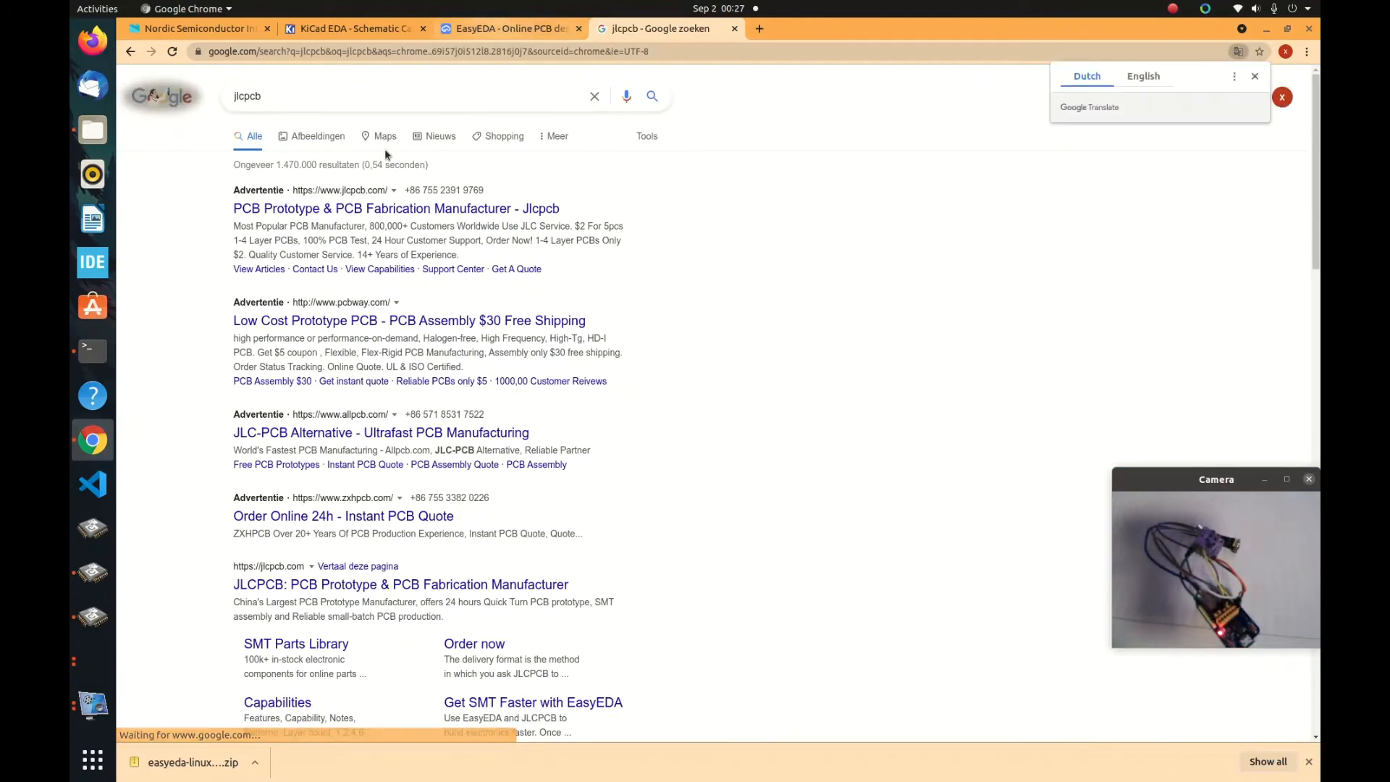
click(354, 211)
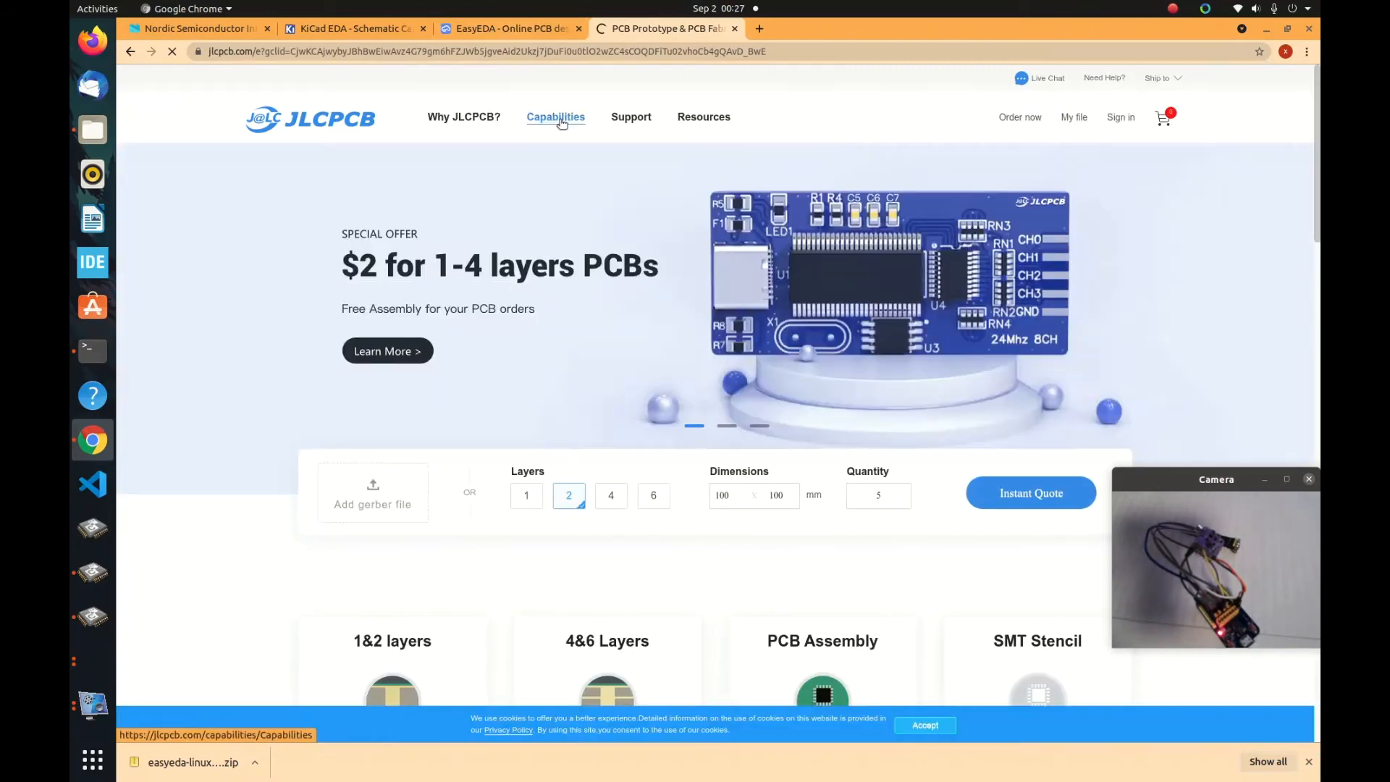
- Open JLCPCB's PCB capabilities, expand the Drill/Hole Size section, and check the Drill Hole Size range
click(562, 123)
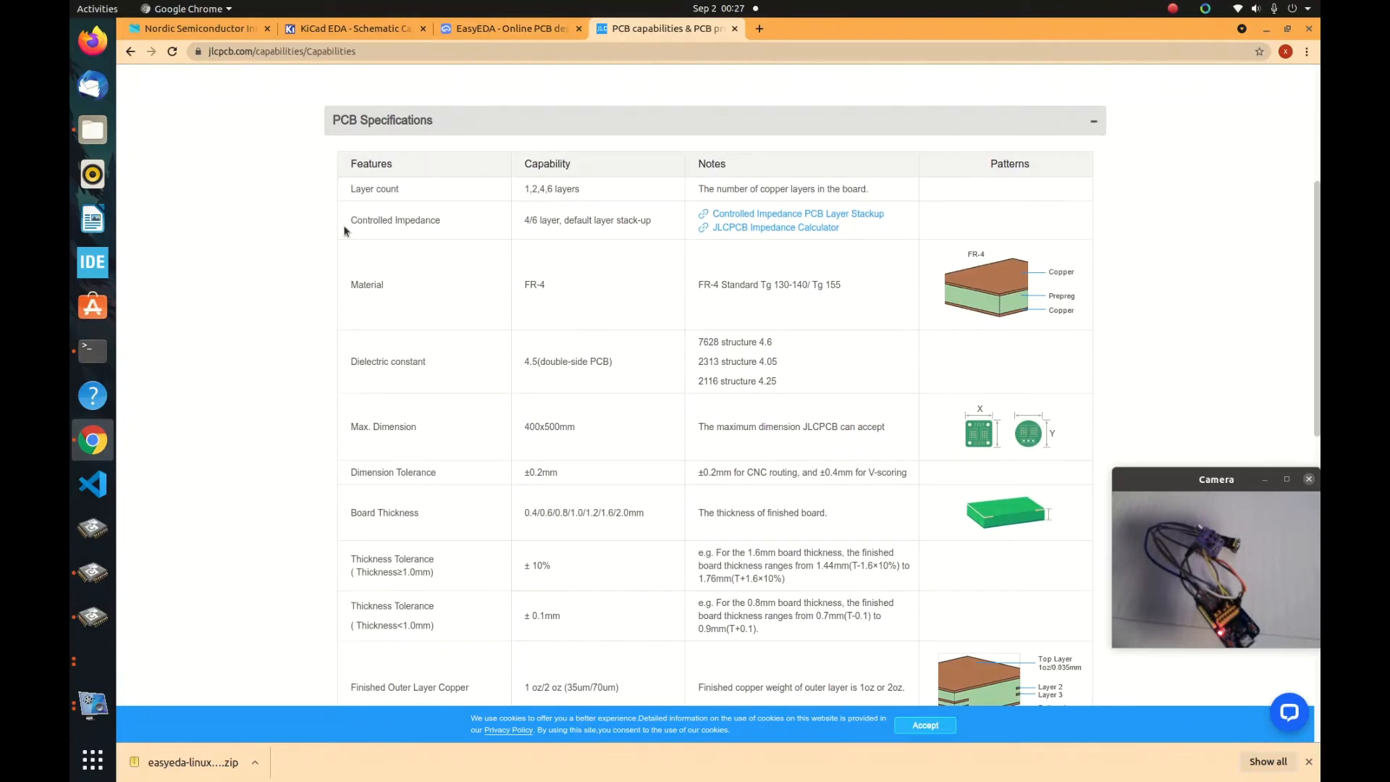
scroll(369, 283, down, 5)
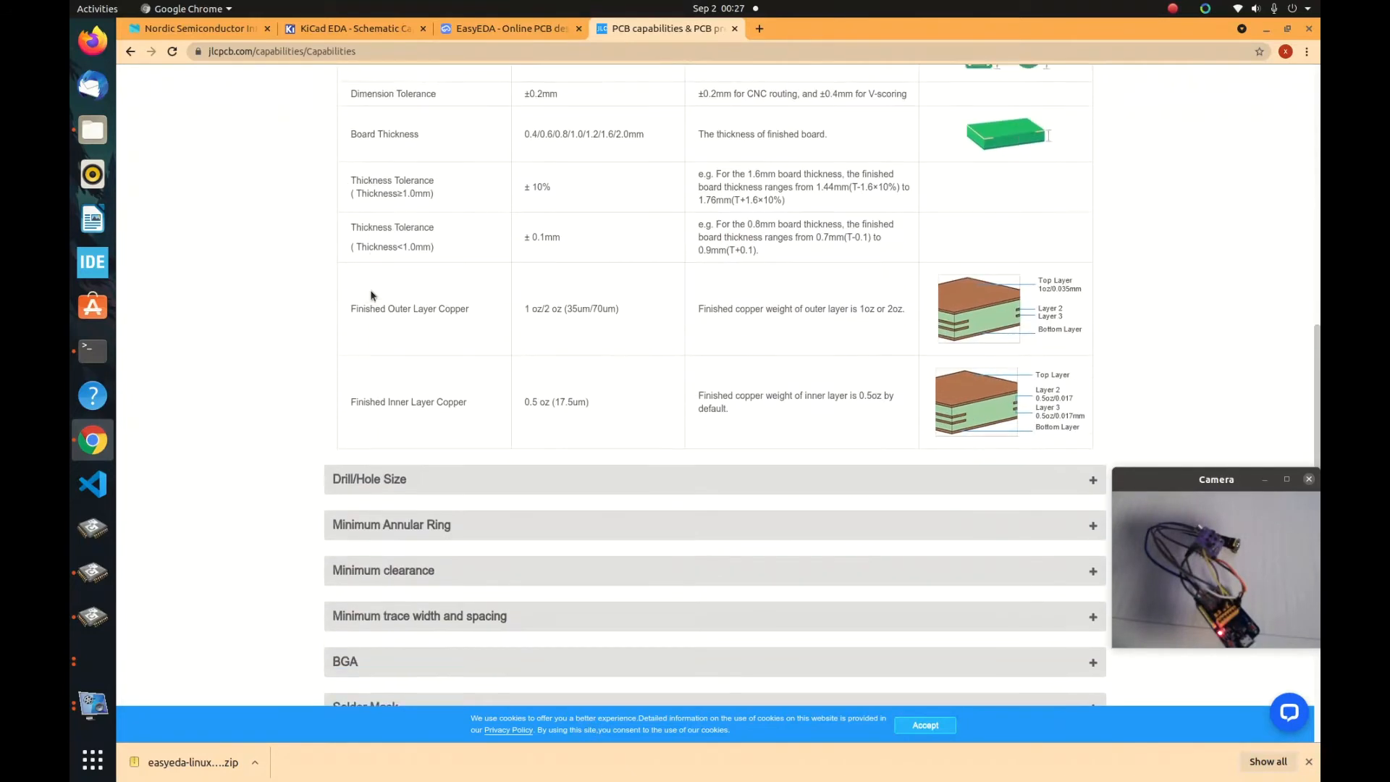
click(378, 477)
scroll(380, 485, down, 3)
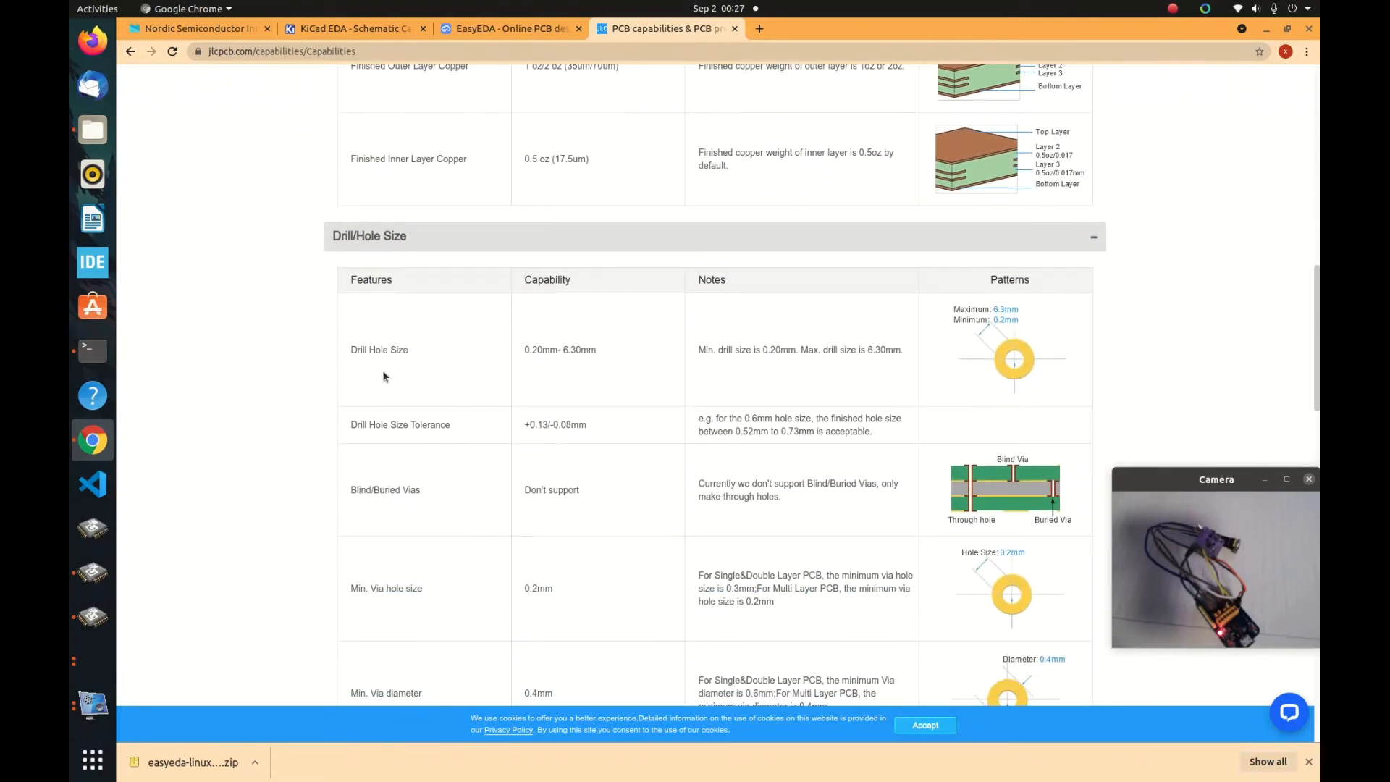
drag(563, 353, 620, 360)
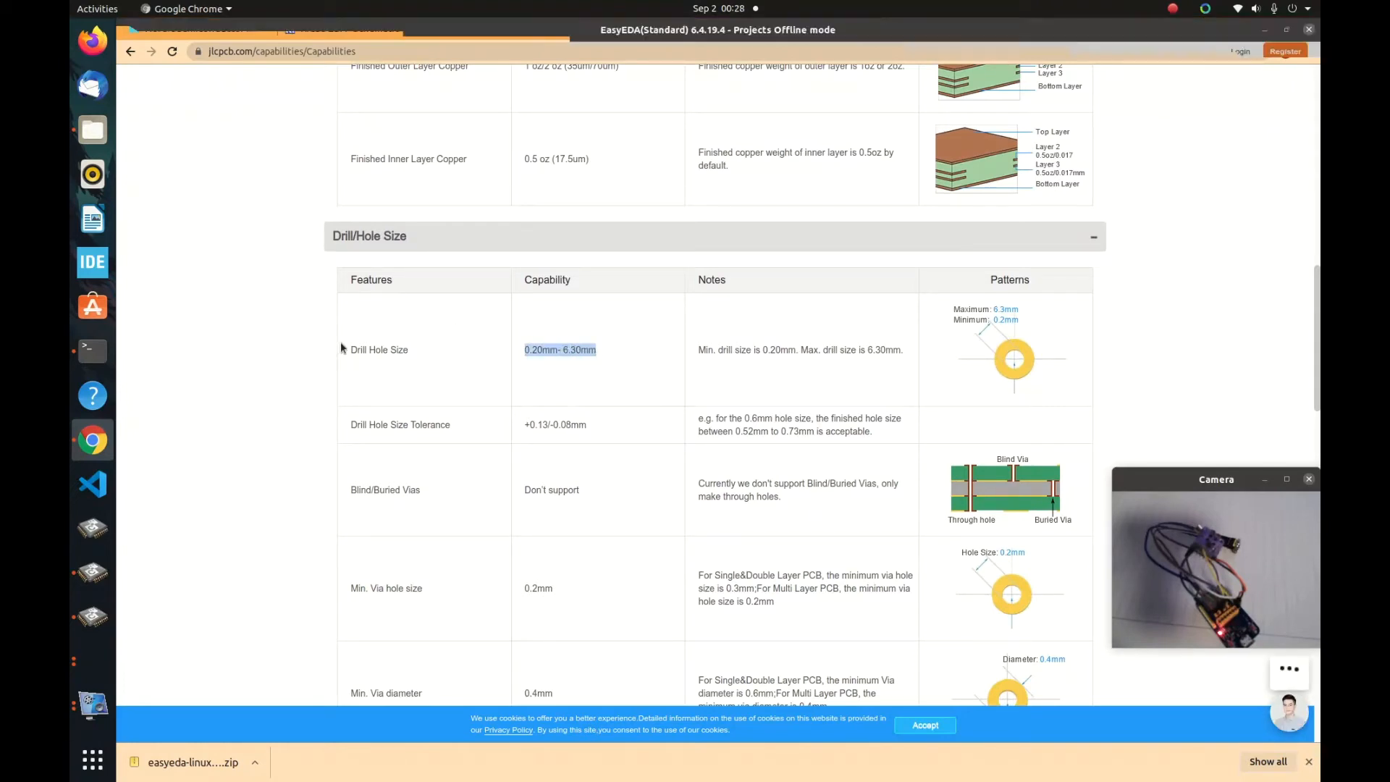
- Check the minimum via hole size and minimum via diameter specifications in the Drill/Hole Size table
scroll(608, 413, down, 2)
scroll(608, 418, down, 1)
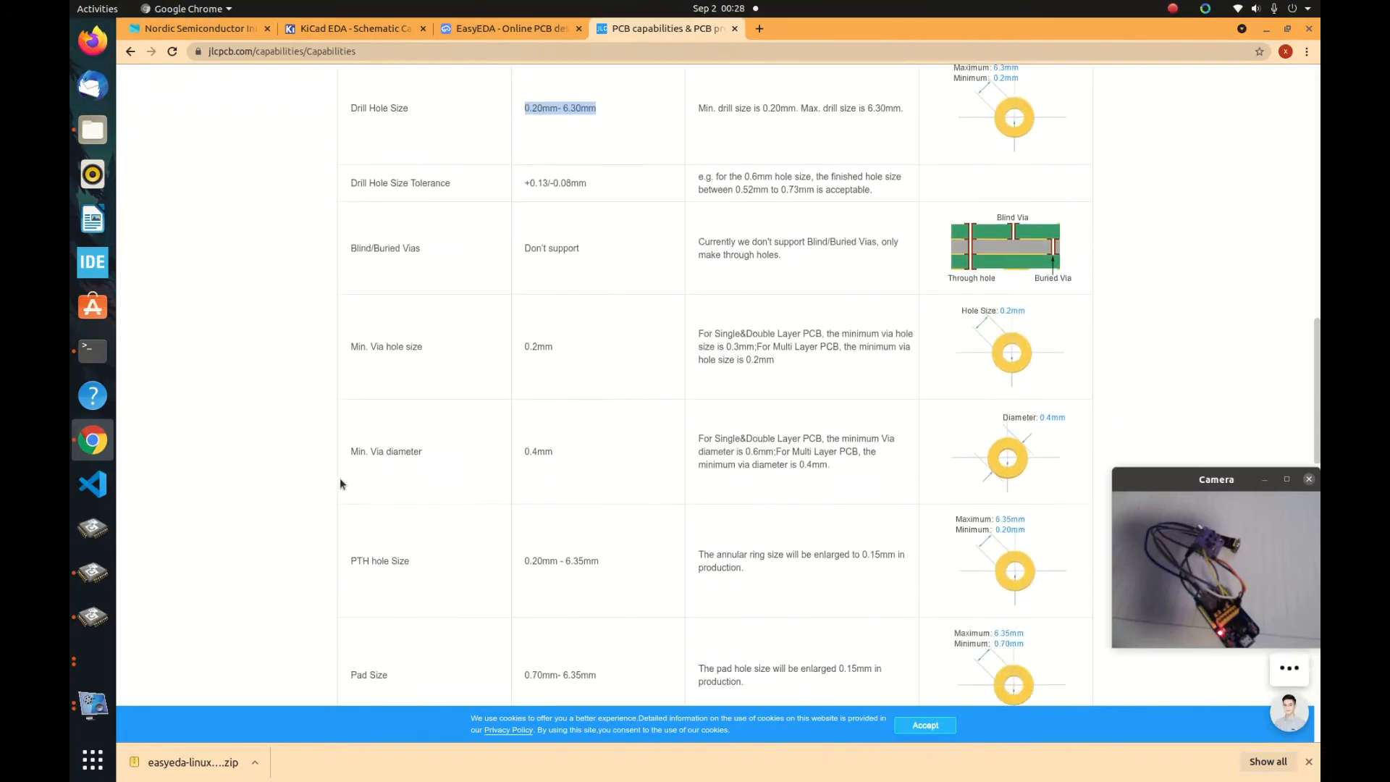
drag(350, 452, 459, 458)
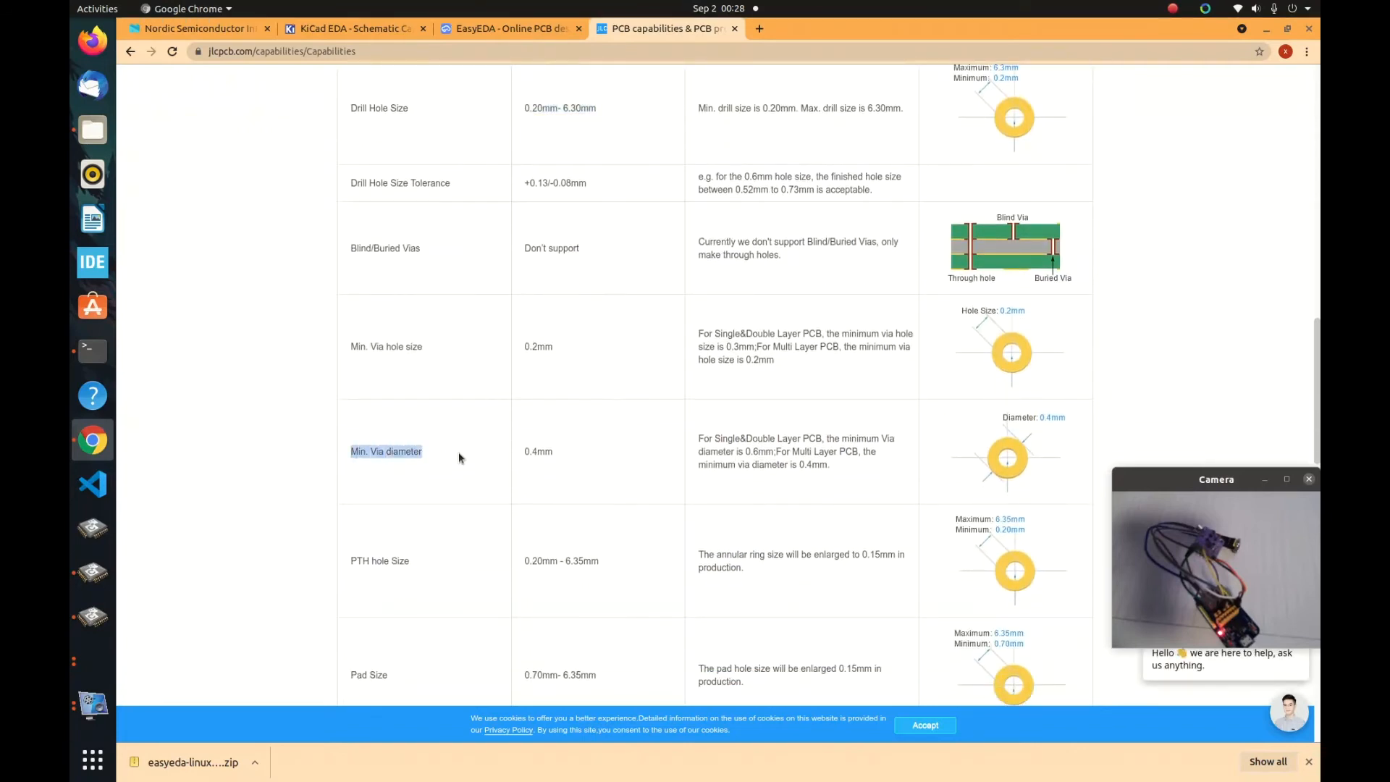
click(575, 454)
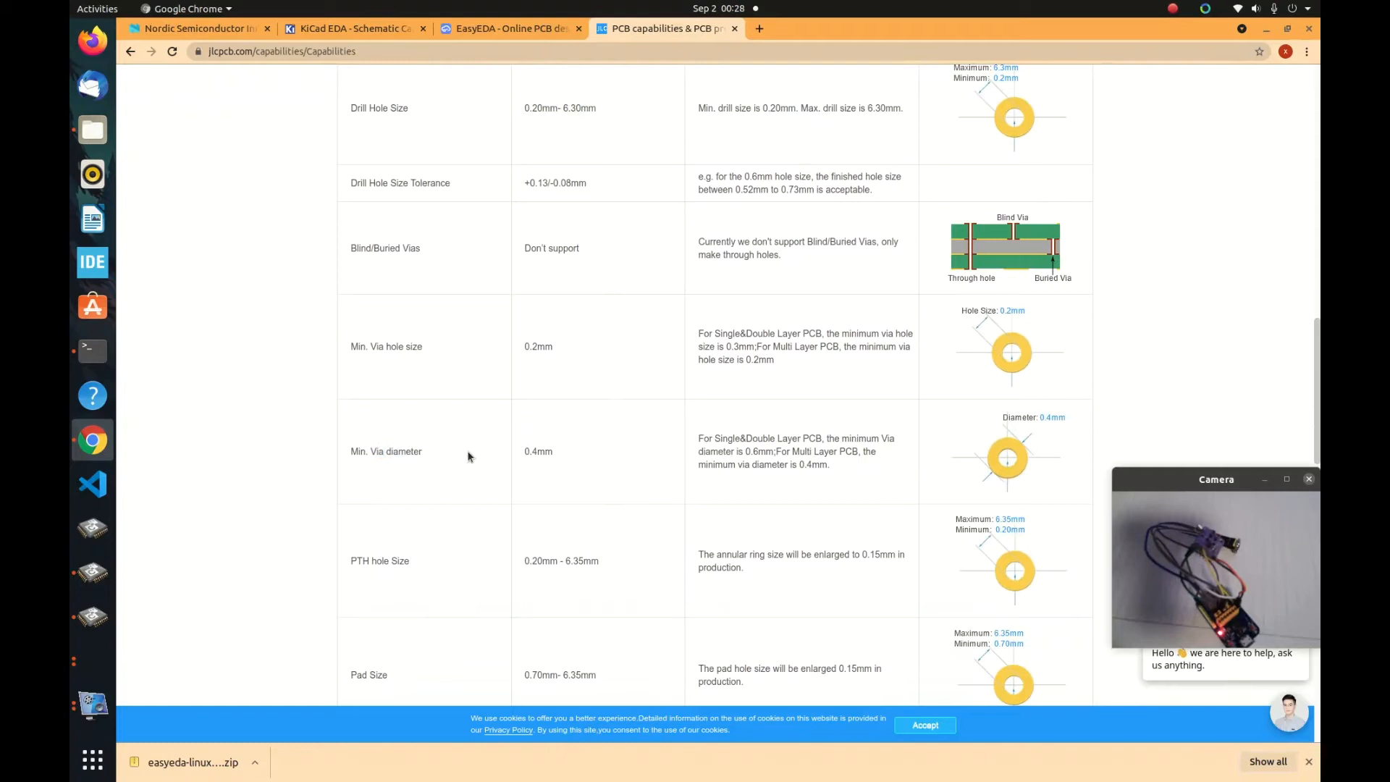
drag(349, 457, 591, 452)
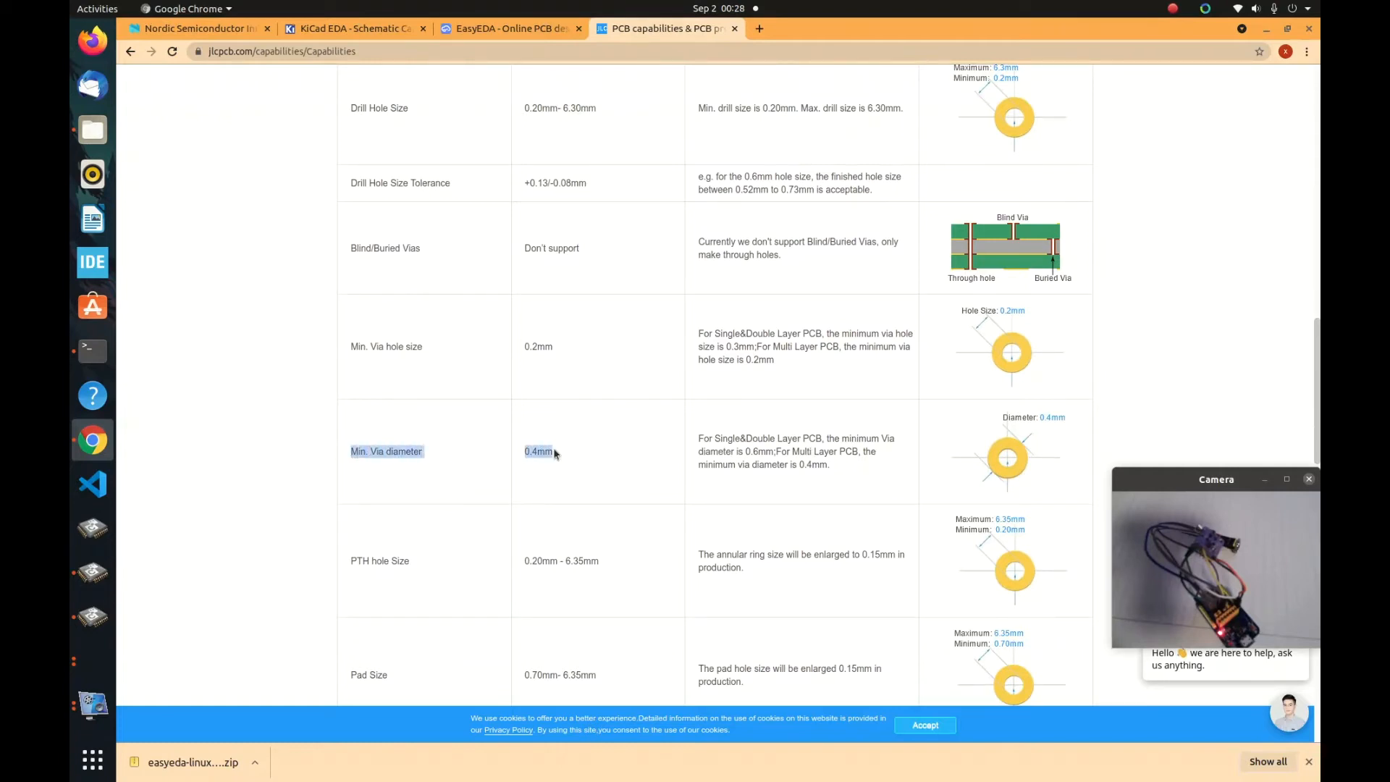
click(357, 449)
drag(352, 452, 429, 454)
click(563, 461)
drag(353, 347, 559, 354)
drag(353, 452, 587, 453)
click(558, 454)
- Return to the JLCPCB quote, try a minimum hole size/diameter of 0.2/0.4mm, restore 0.2/0.45mm, and review the order settings
click(93, 660)
click(494, 459)
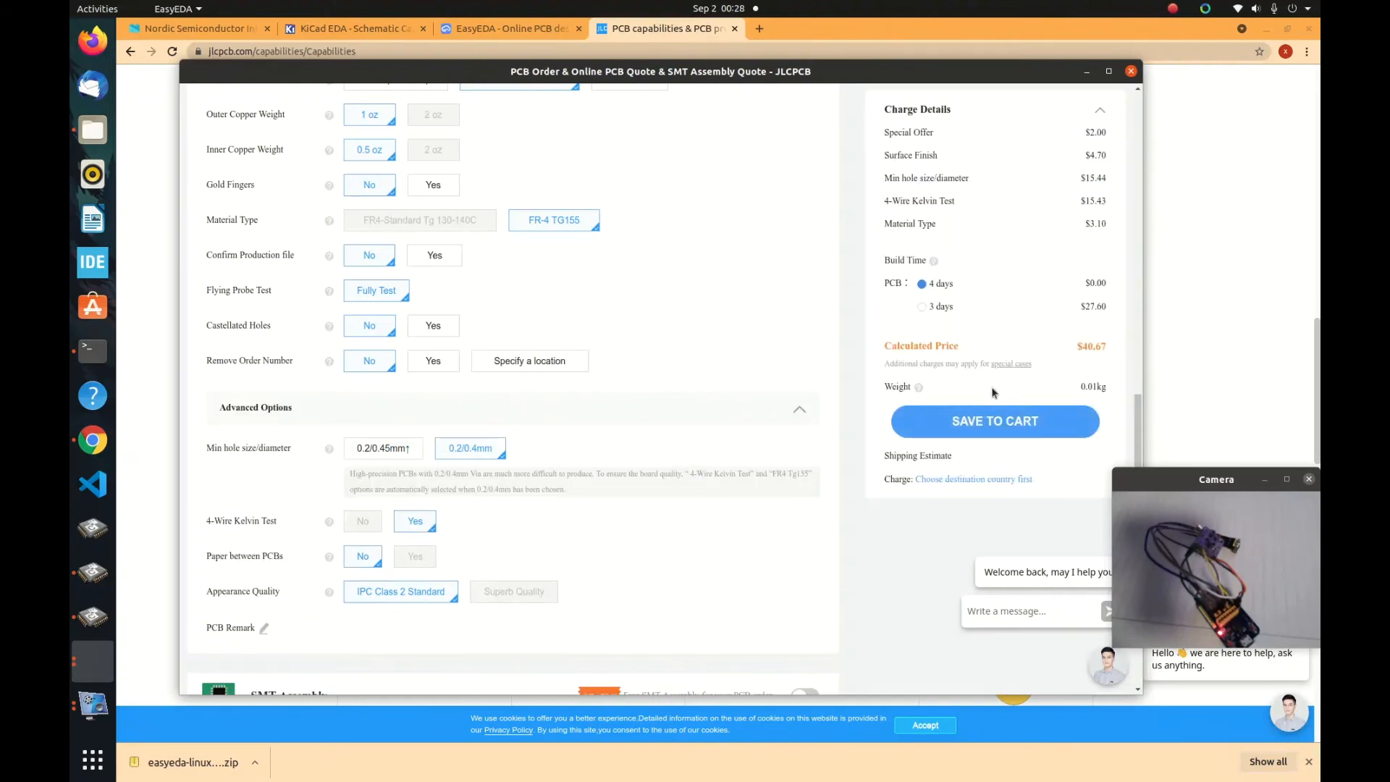
click(391, 450)
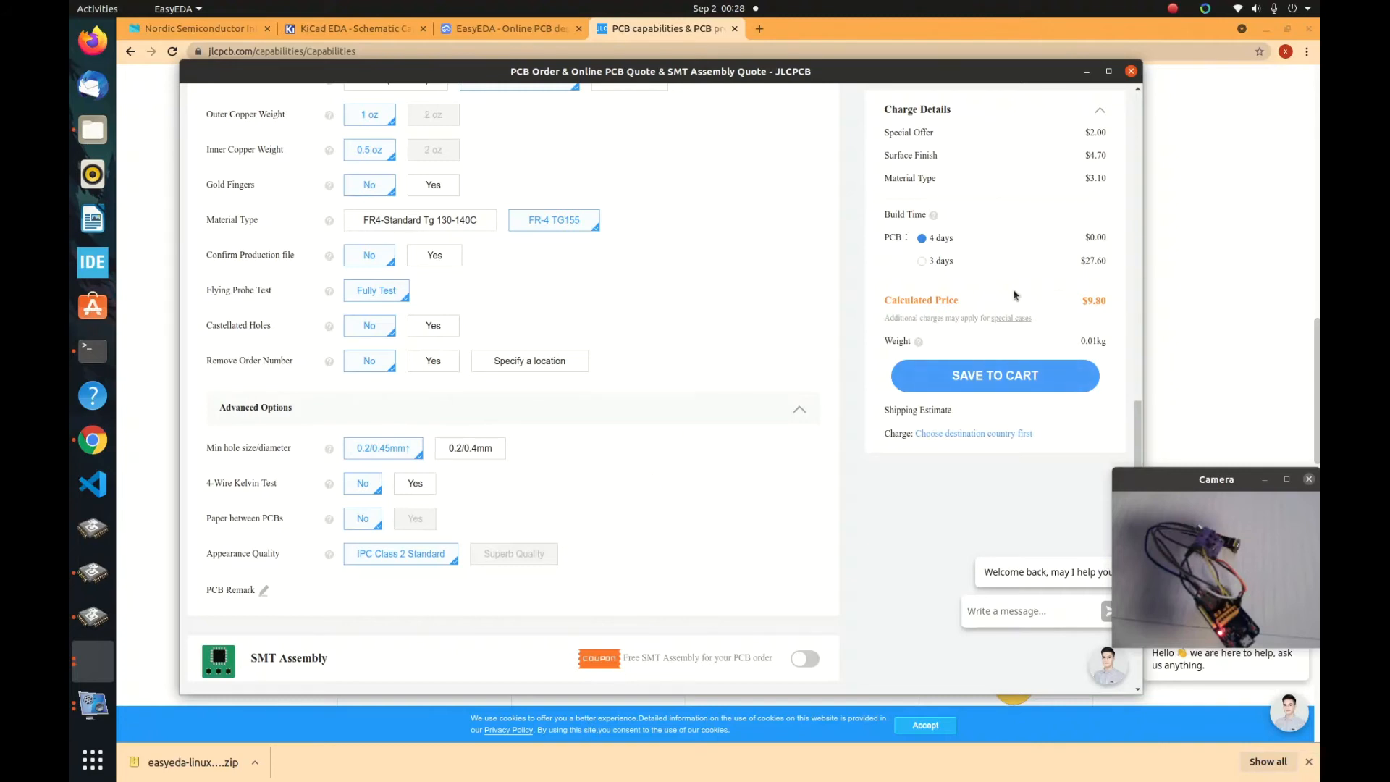
scroll(681, 459, up, 10)
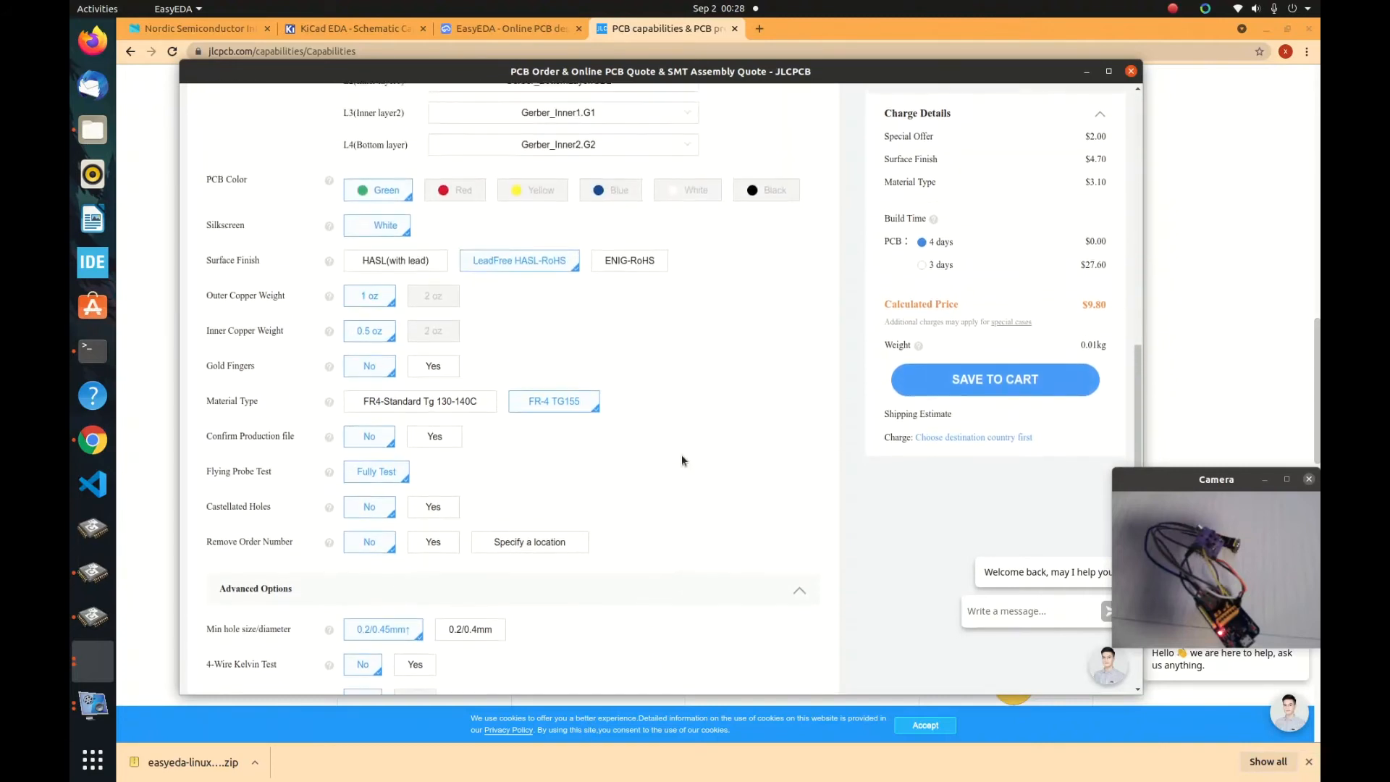
scroll(684, 459, up, 8)
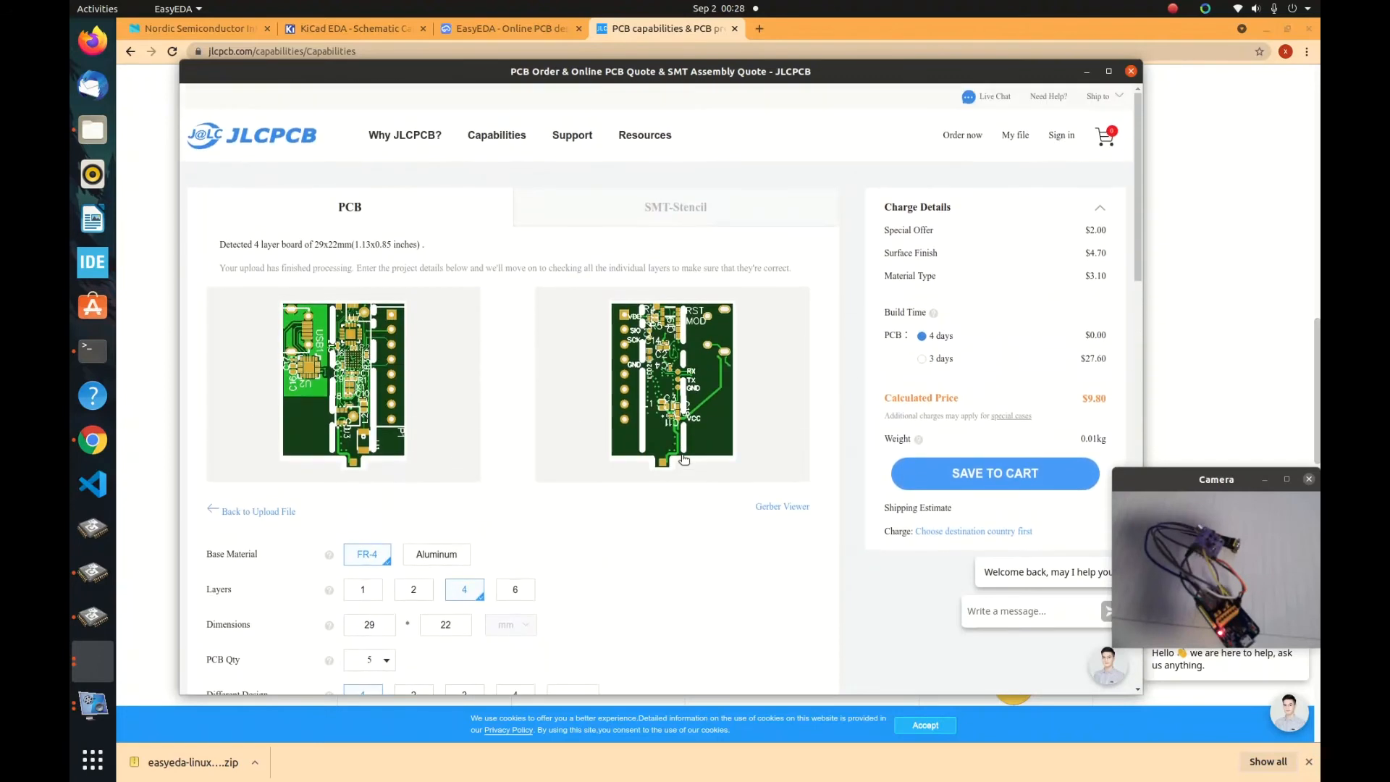
scroll(684, 459, down, 15)
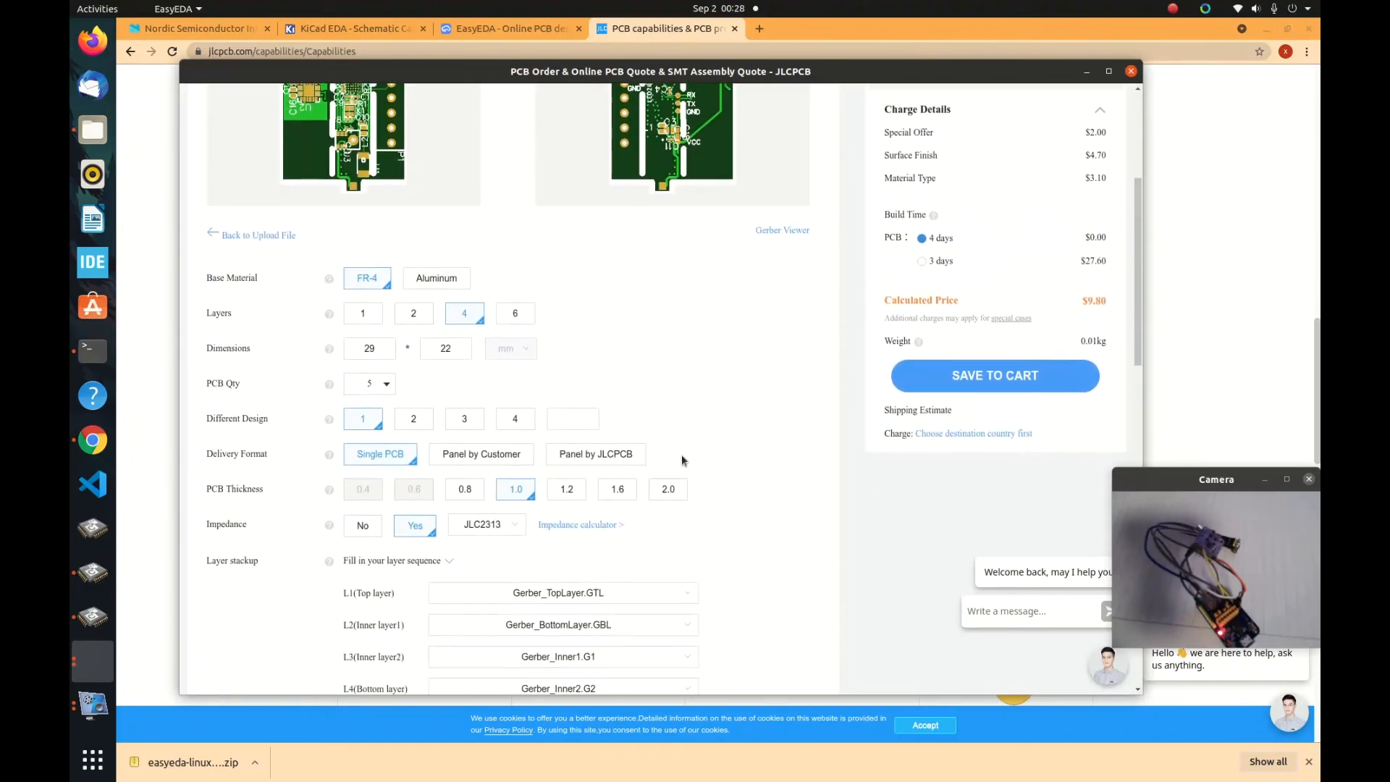
scroll(681, 459, down, 3)
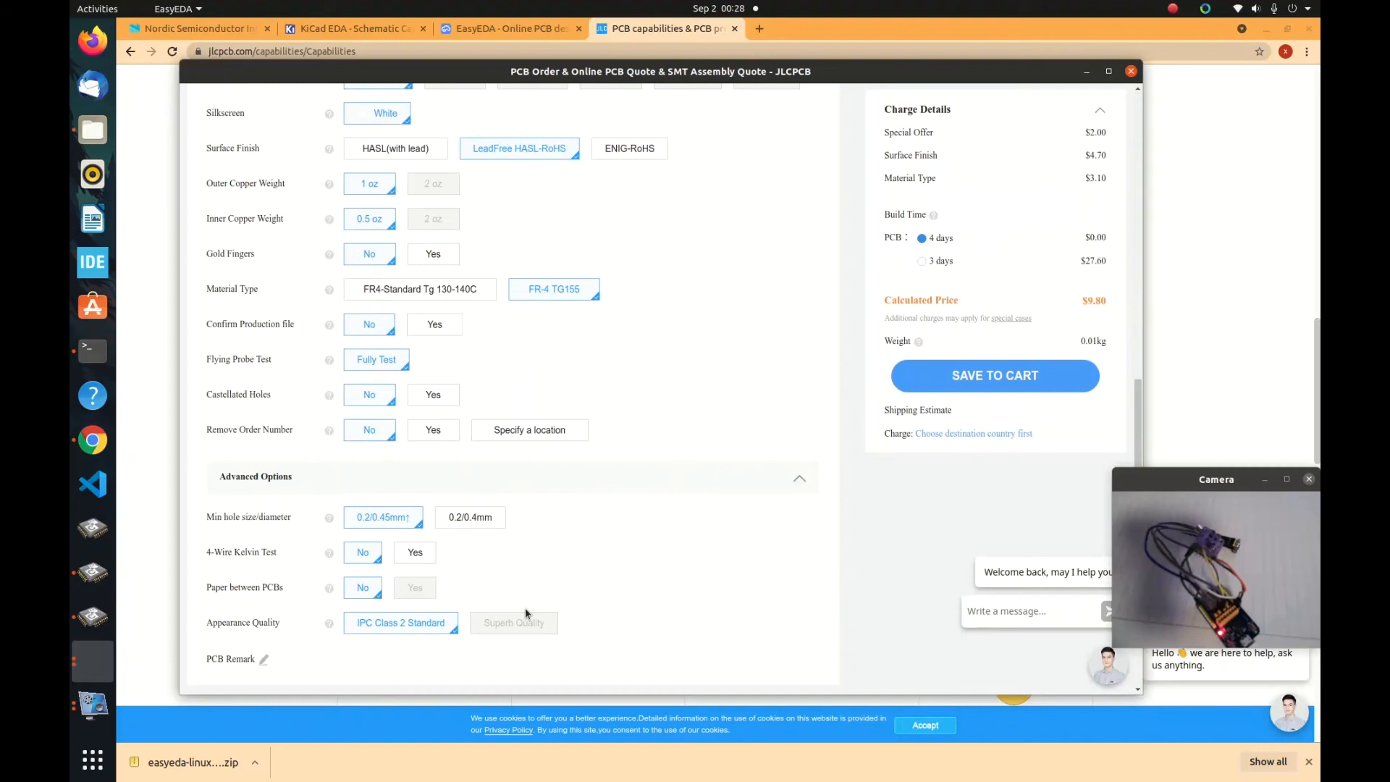
scroll(444, 617, down, 5)
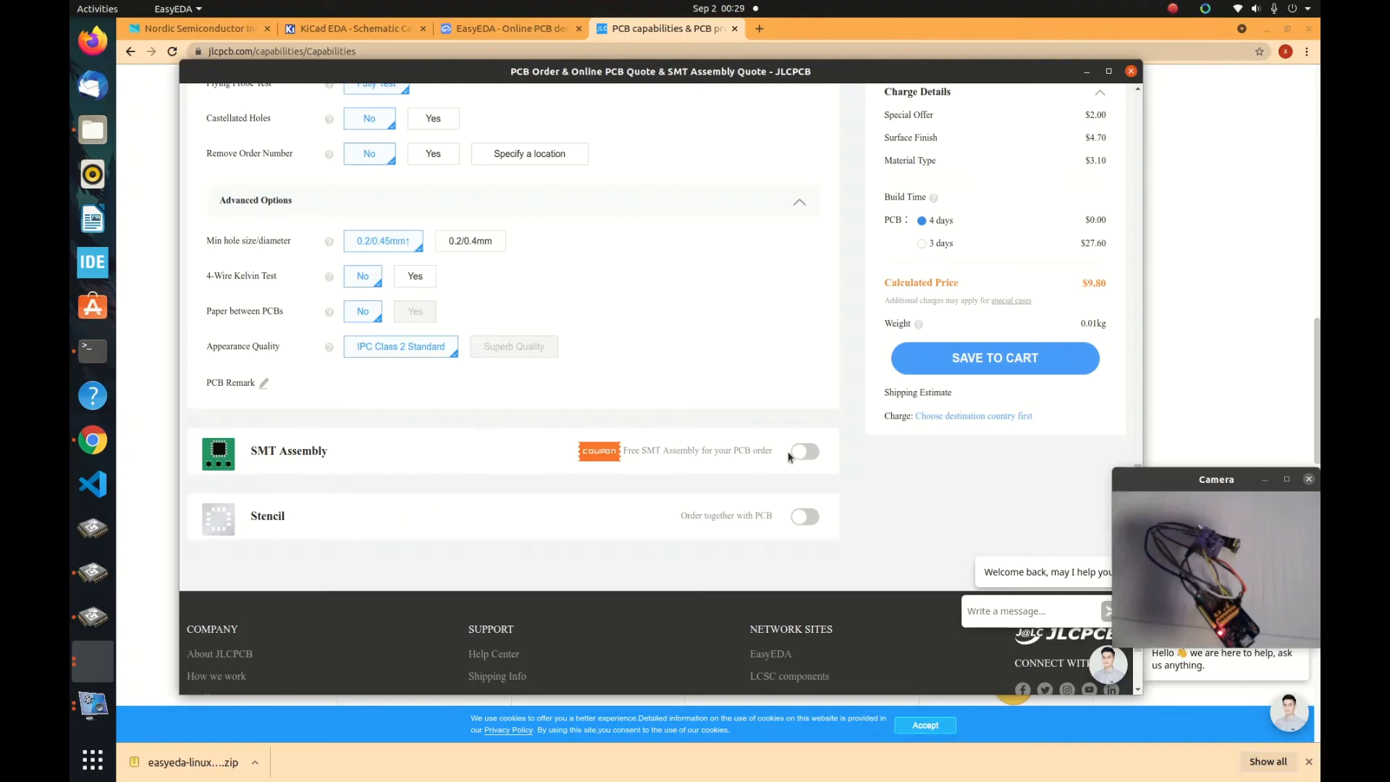
- Enable SMT Assembly, review its placement notes and top-side assembly options, and disable it again
click(805, 451)
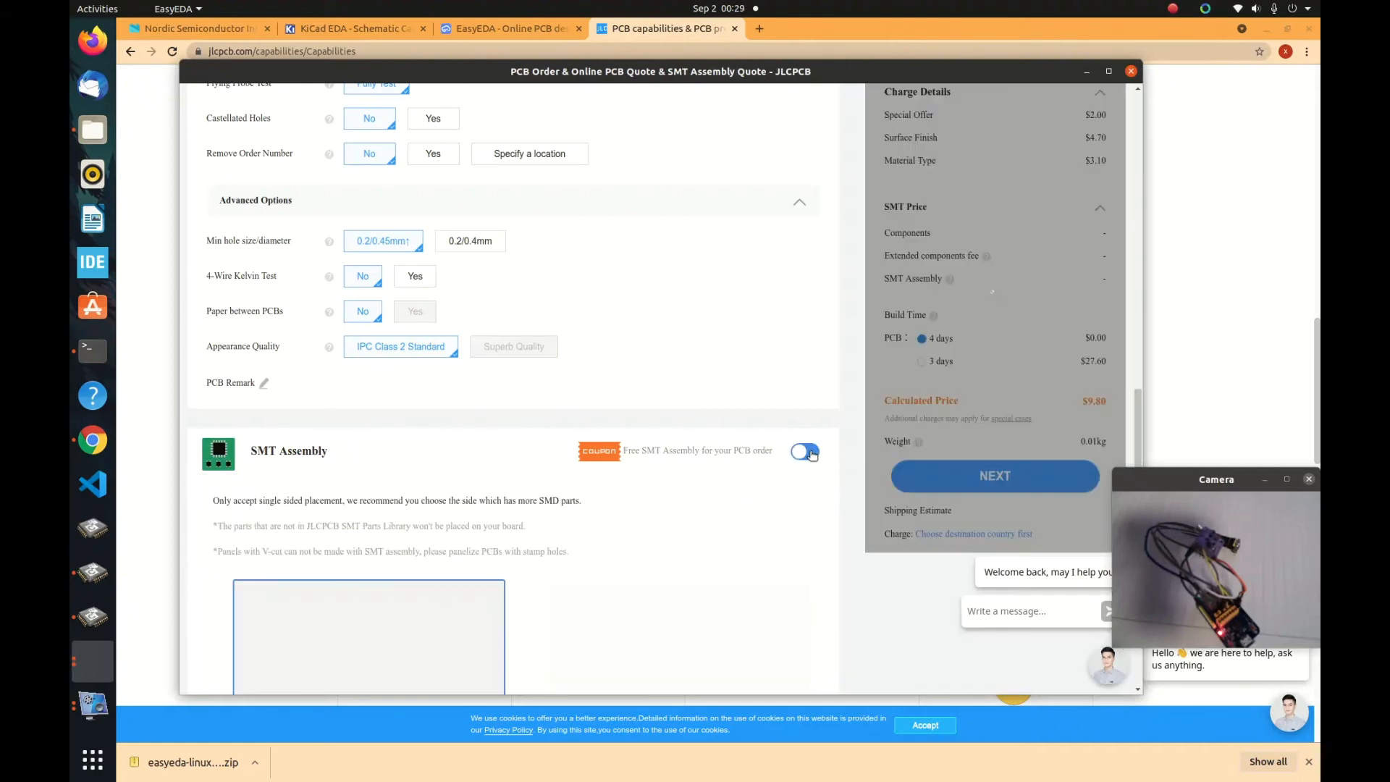
scroll(796, 362, down, 3)
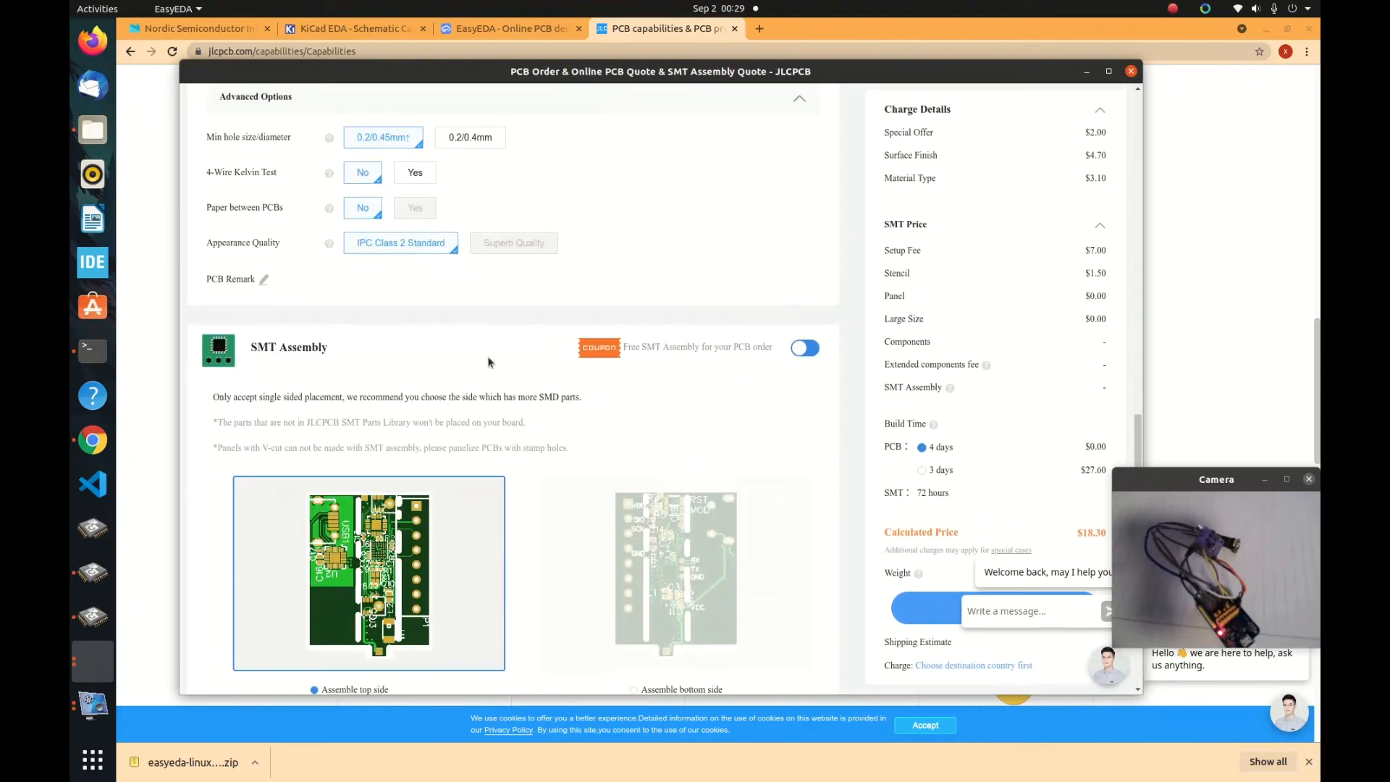
scroll(487, 384, down, 5)
scroll(471, 301, up, 2)
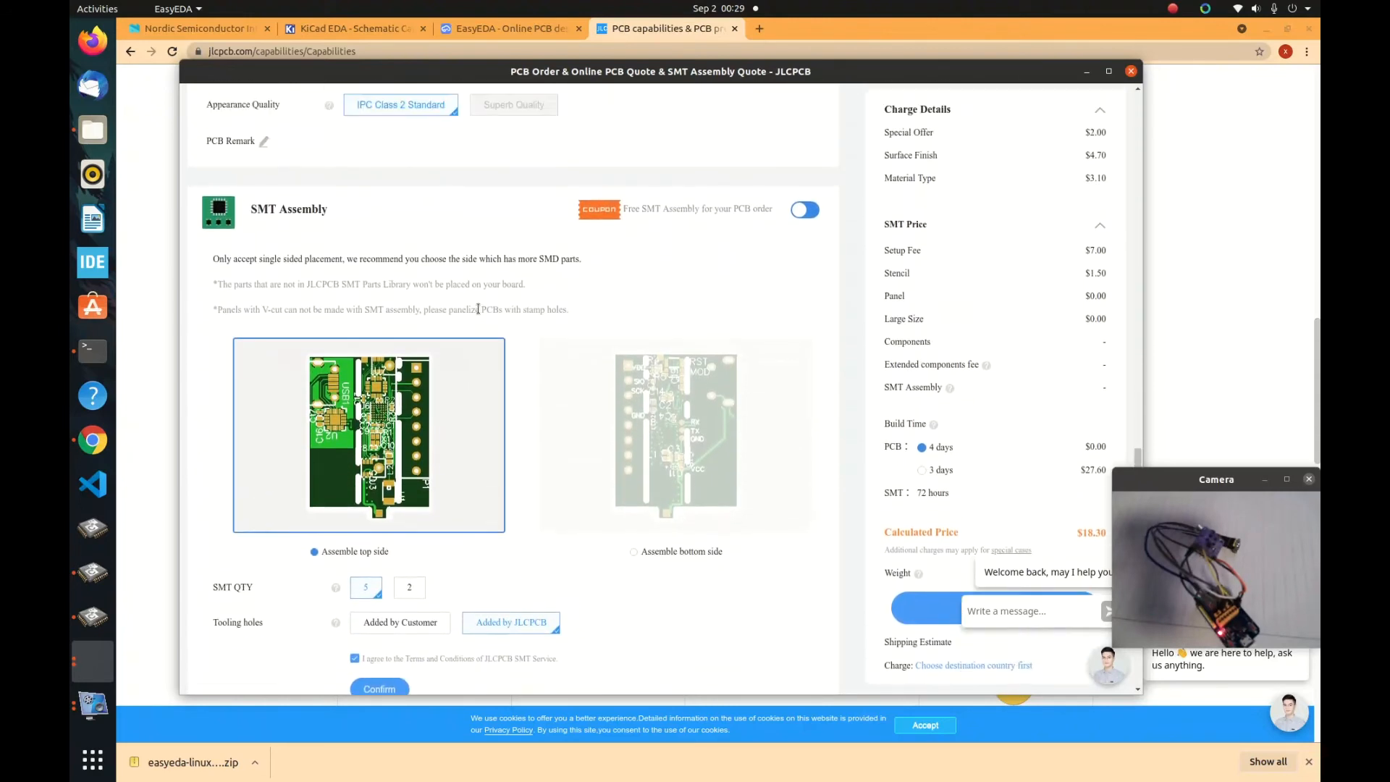
drag(540, 262, 589, 263)
click(599, 260)
scroll(570, 497, down, 3)
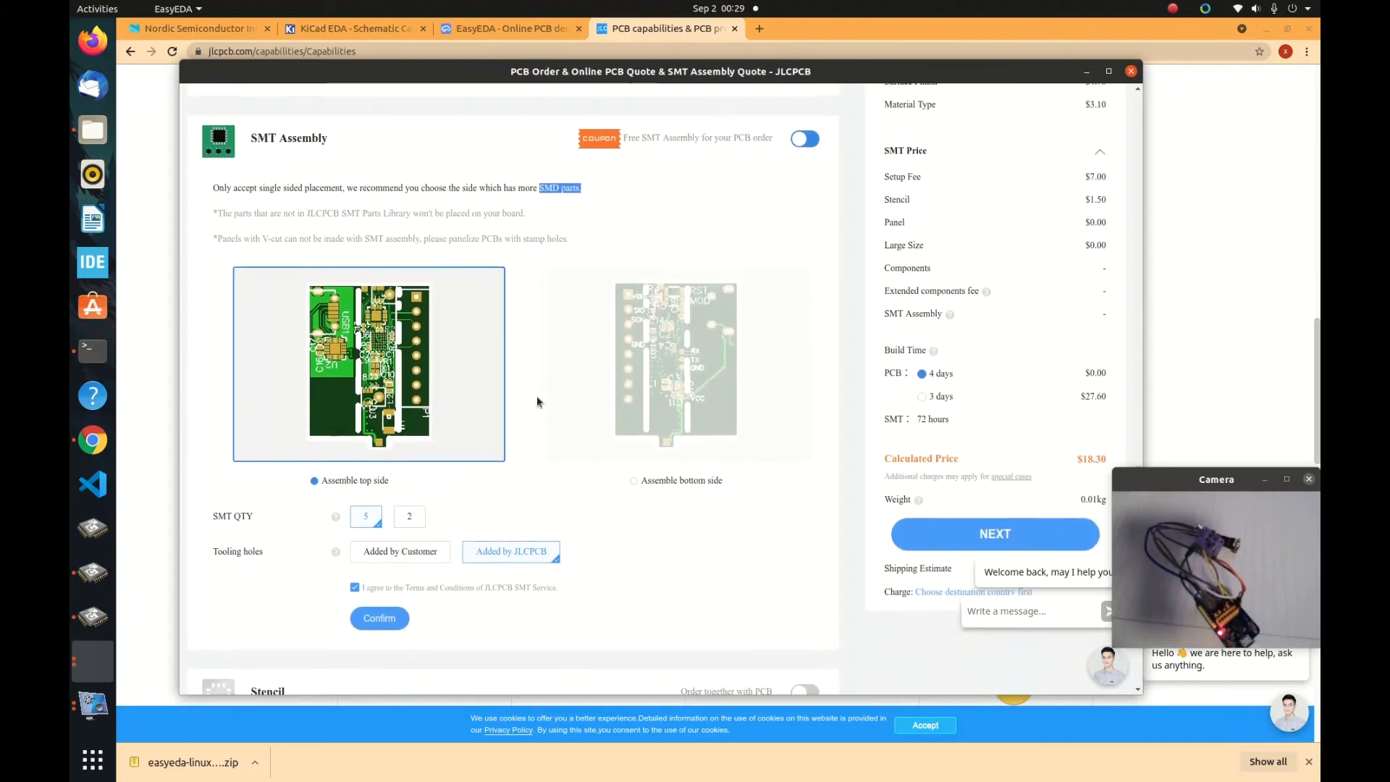
scroll(537, 395, up, 1)
click(802, 177)
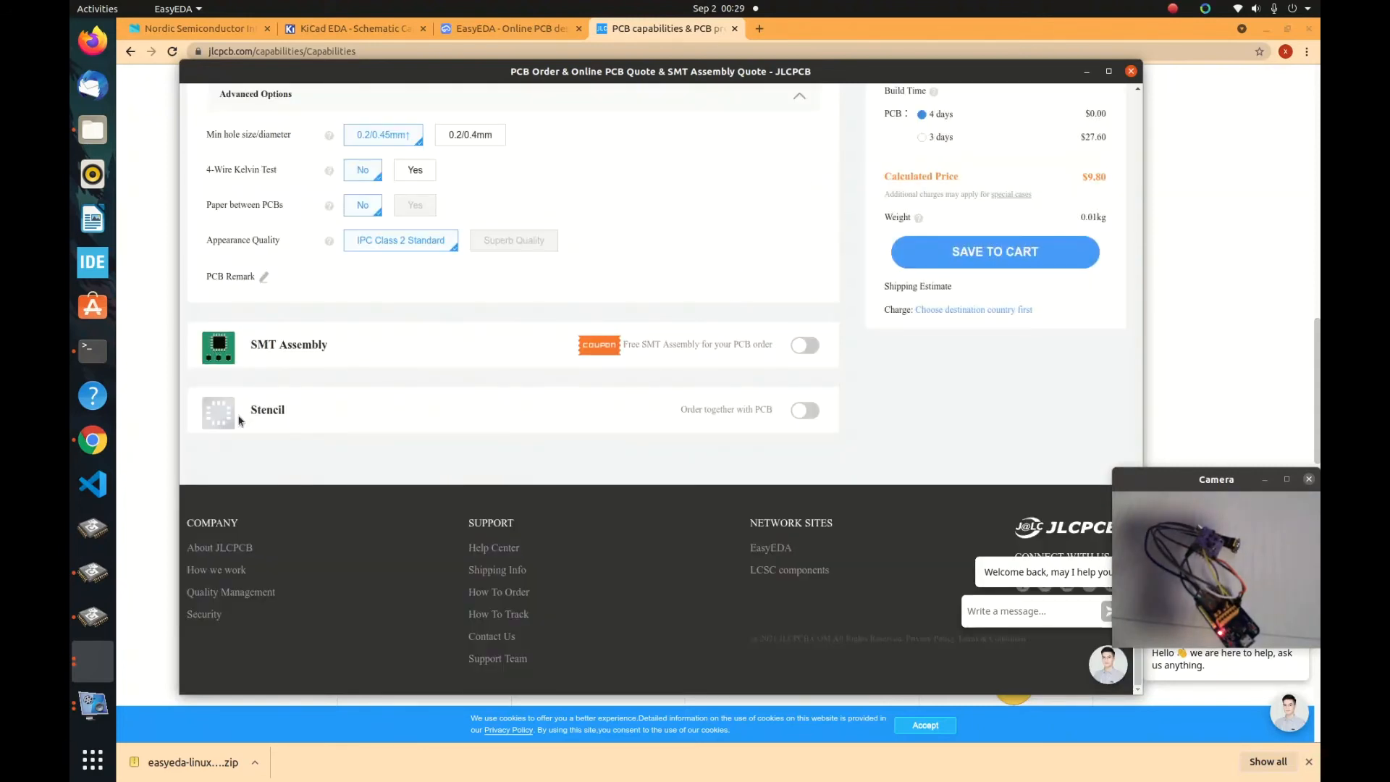
- Try adding a stencil to the order, review its options and price, and remove it again
click(805, 410)
scroll(809, 411, down, 3)
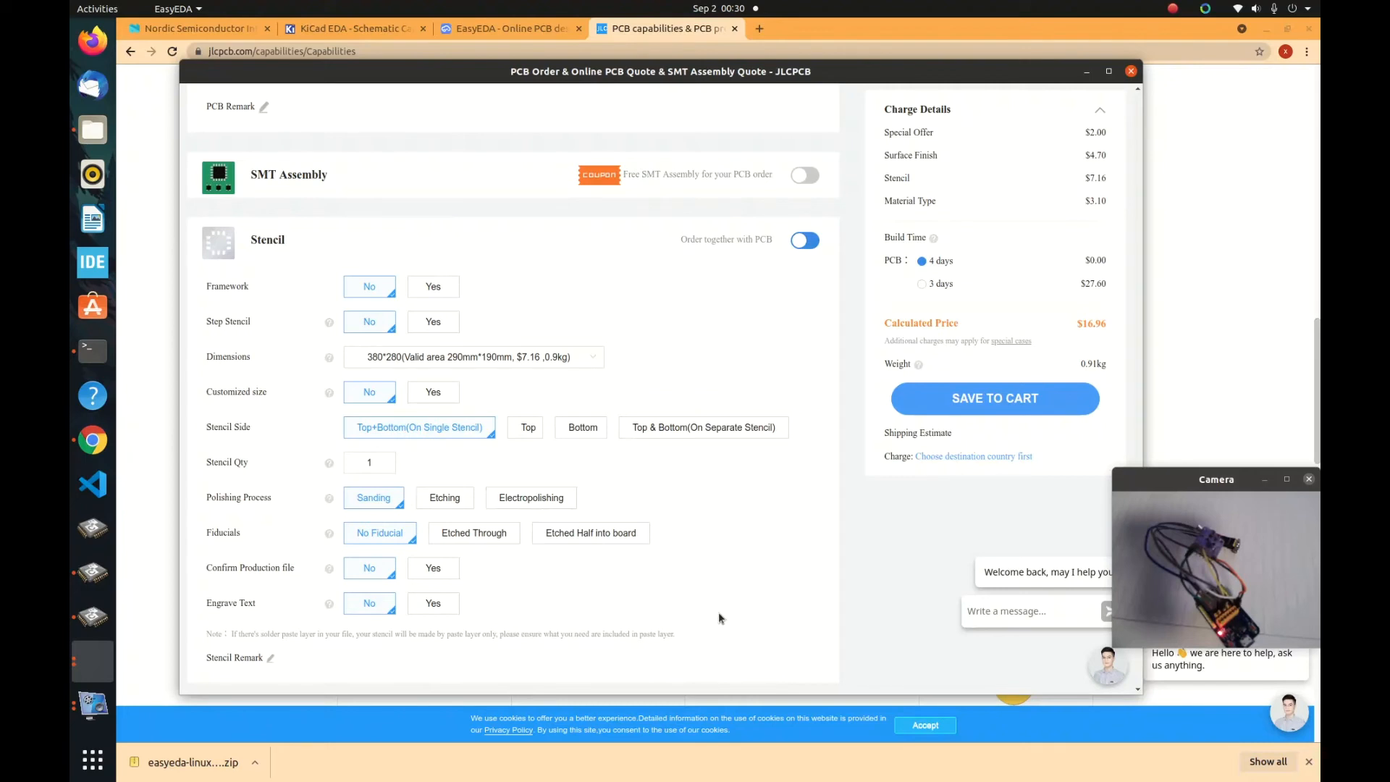
scroll(719, 618, up, 2)
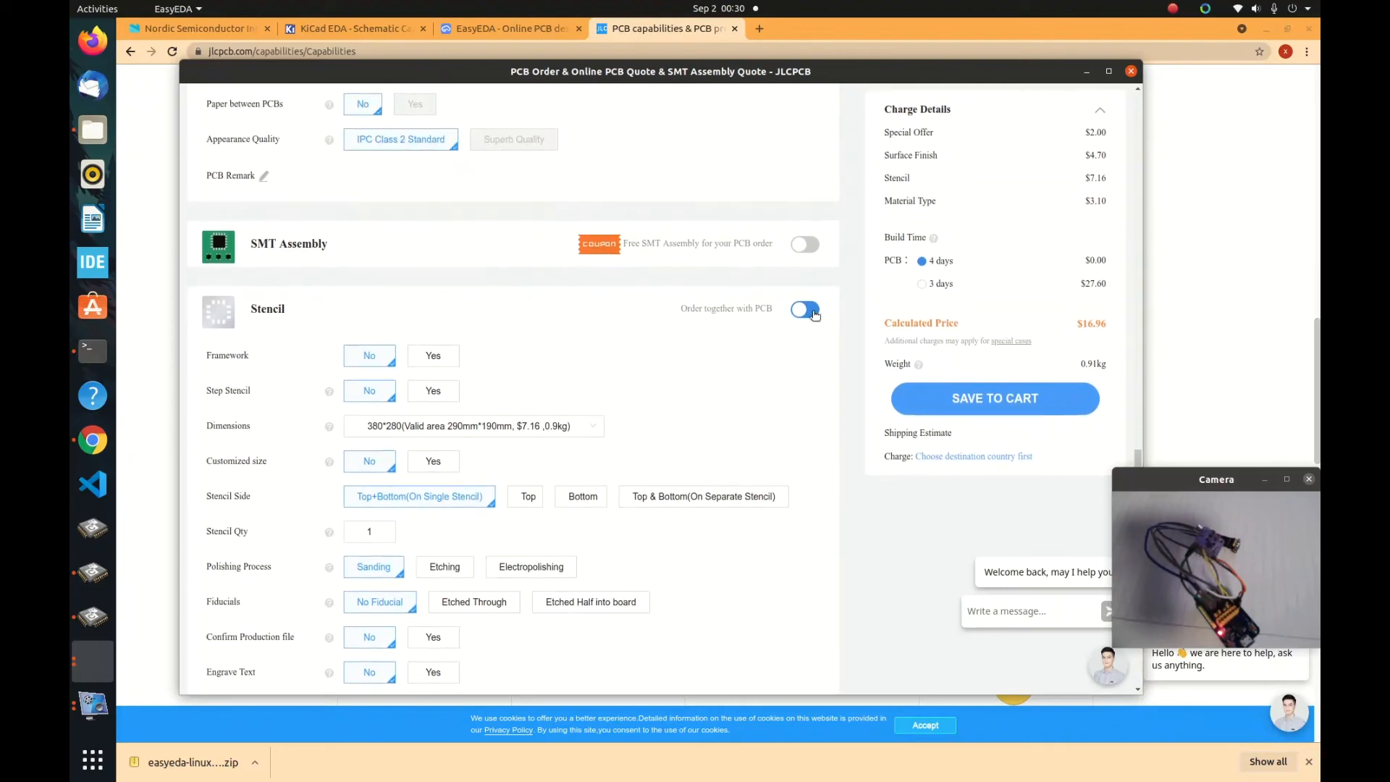
click(805, 310)
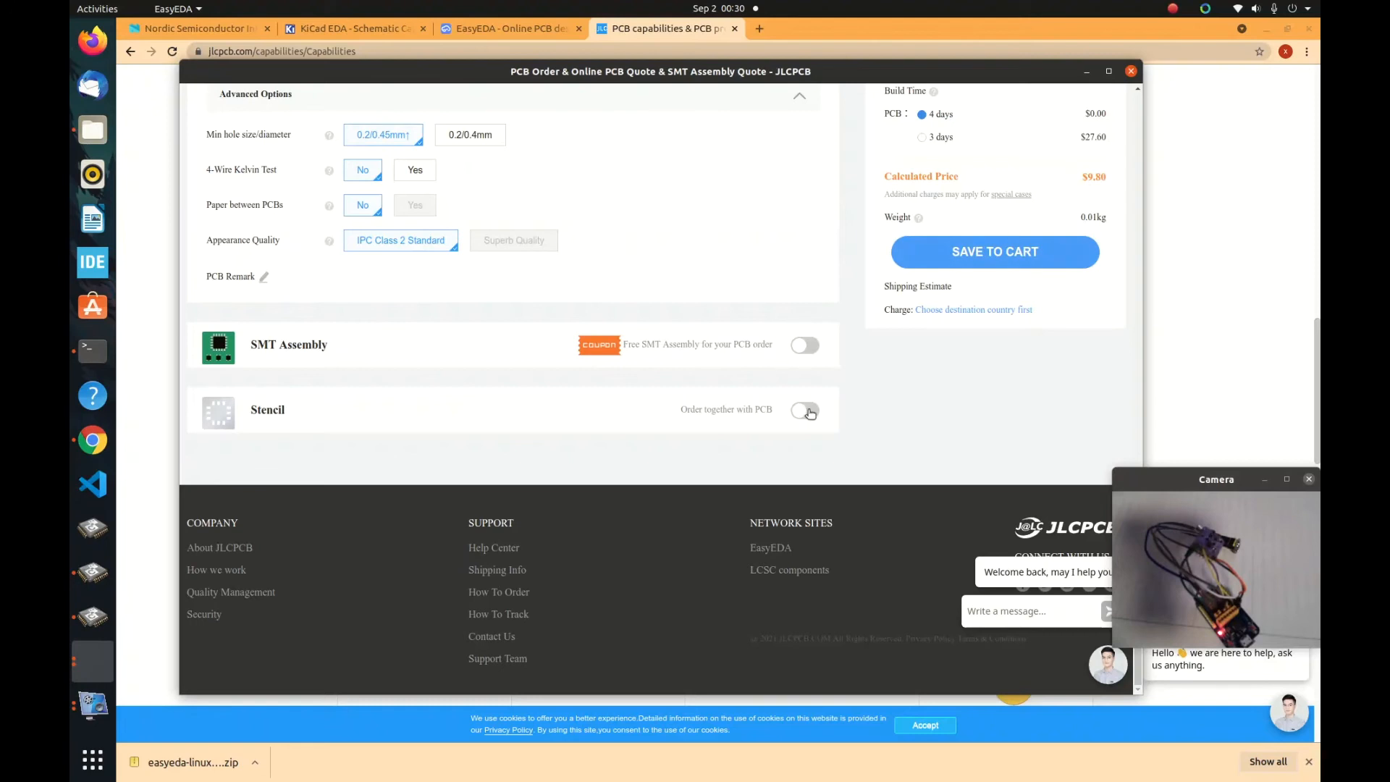
click(805, 411)
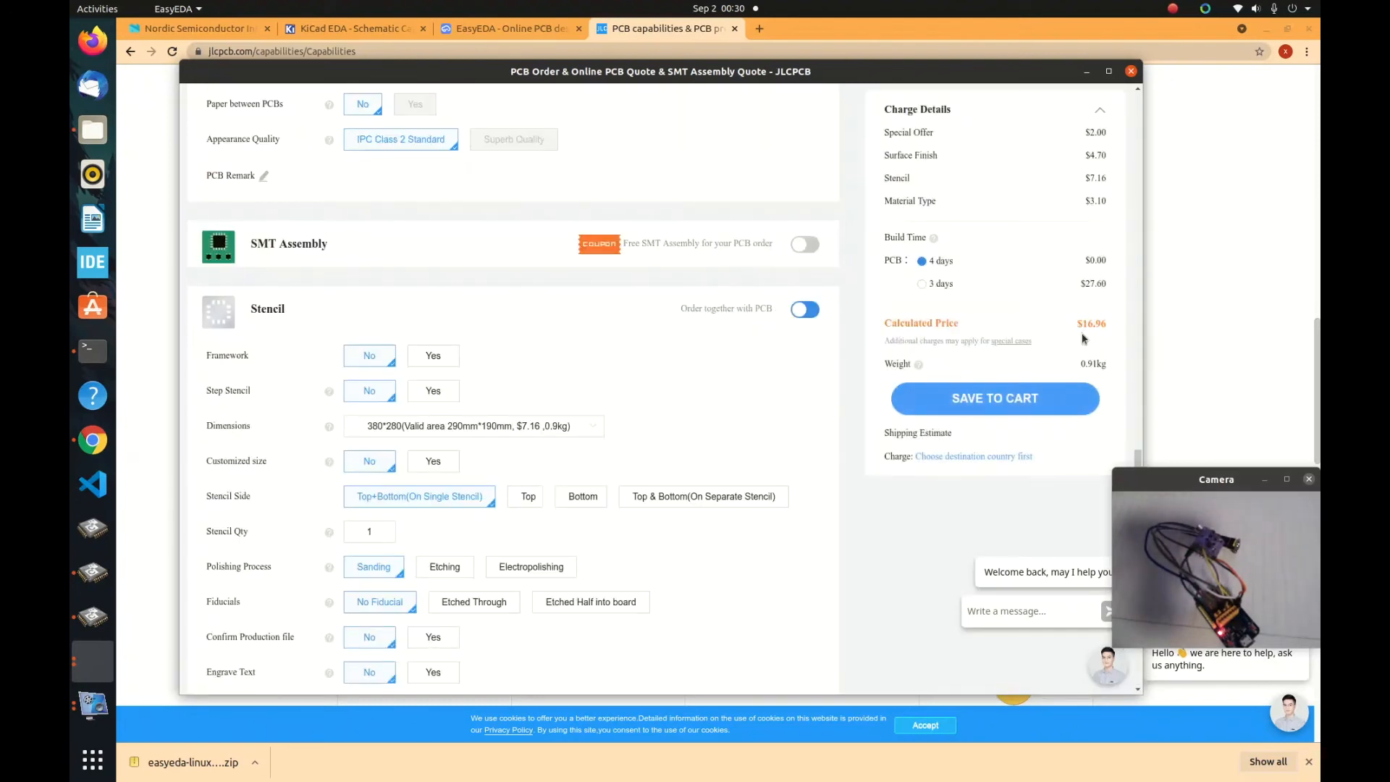
scroll(785, 496, down, 3)
scroll(801, 320, up, 2)
click(804, 274)
- Leave the JLCPCB quote and close the Generate PCB Fabrication File dialog to return to the PCB layout
scroll(934, 487, up, 5)
scroll(882, 372, up, 4)
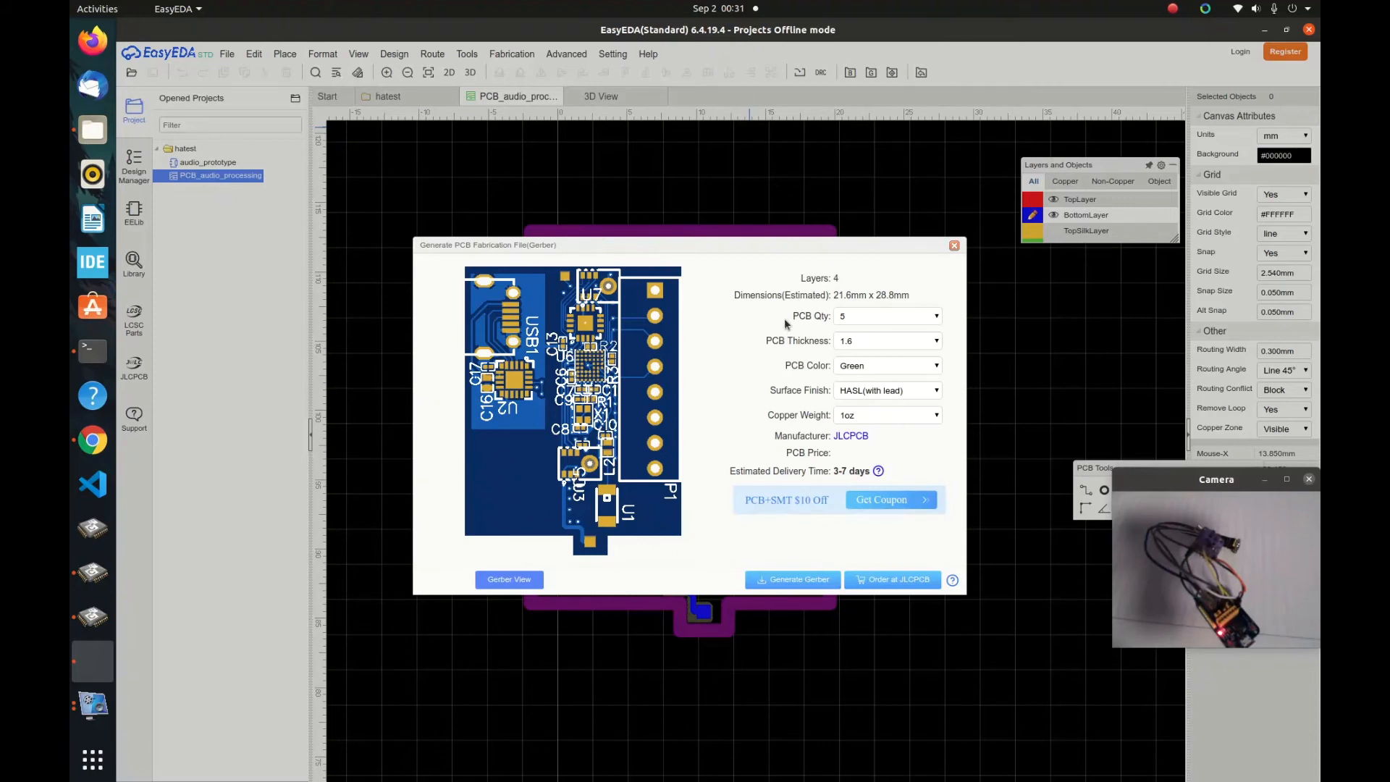
click(954, 245)
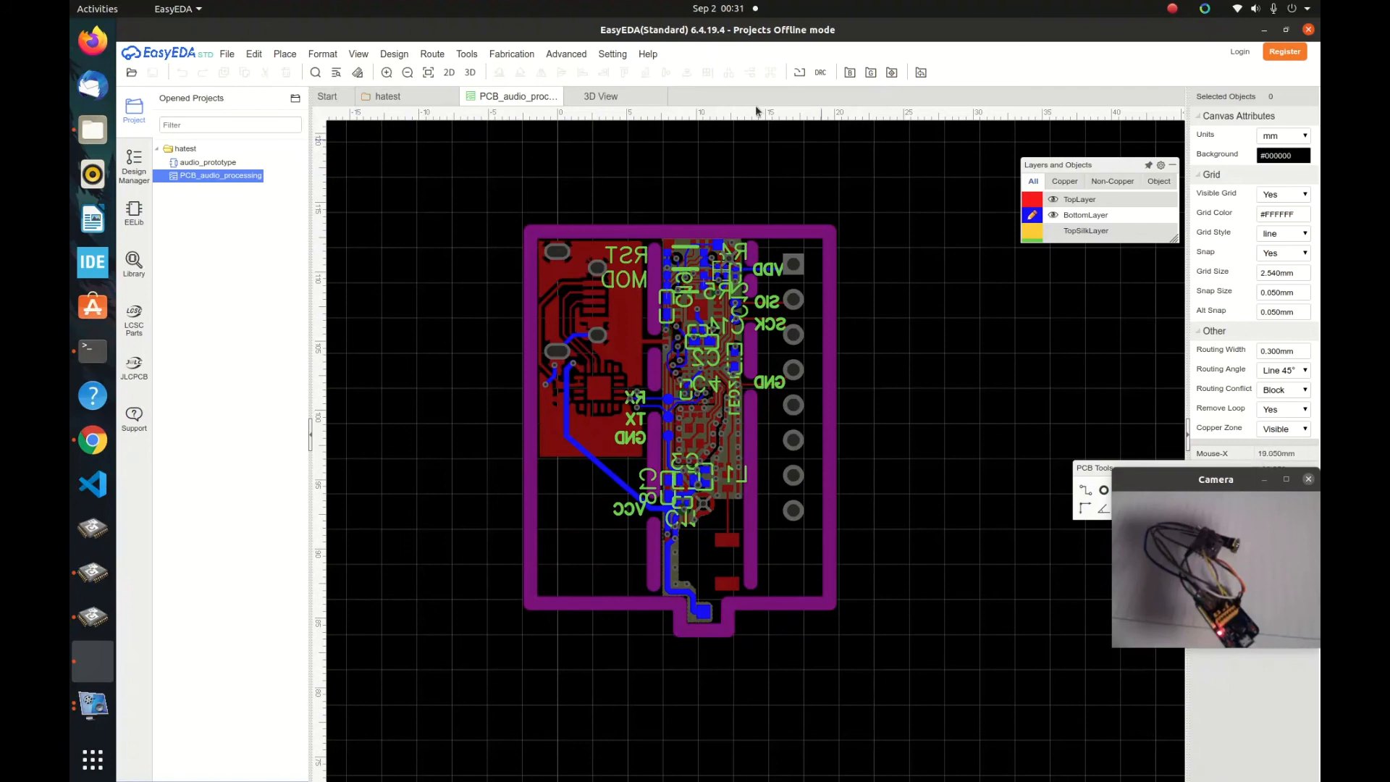
mouse_move(1127, 181)
click(1172, 8)
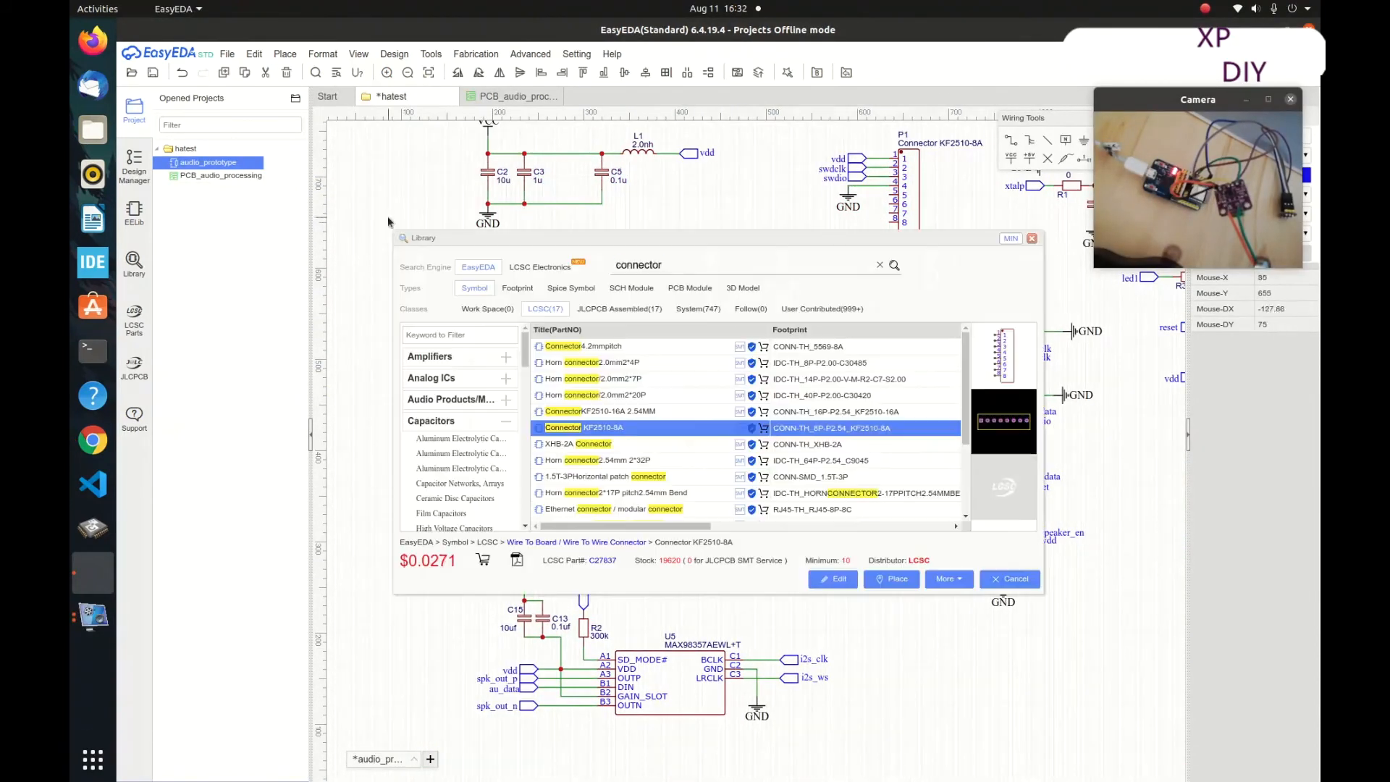
- Search the component library for "usb" and browse through the results
text(usb)
key(Return)
key(Down)
key(Down)
key(Down)
key(Down)
key(Down)
key(Down)
key(Down)
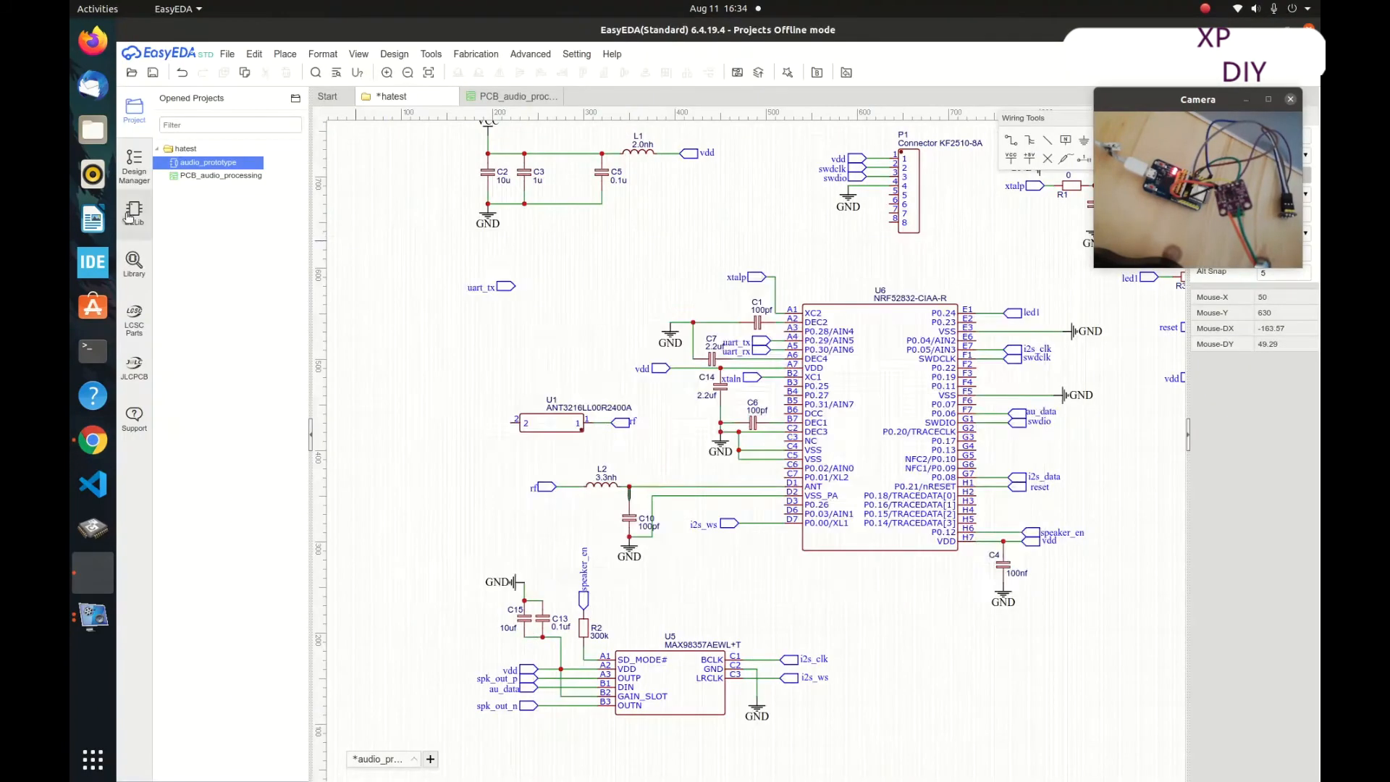
- Search the component library for "usb connector" and compare the symbols and footprints of the listed LCSC parts, including USB-307B
click(608, 429)
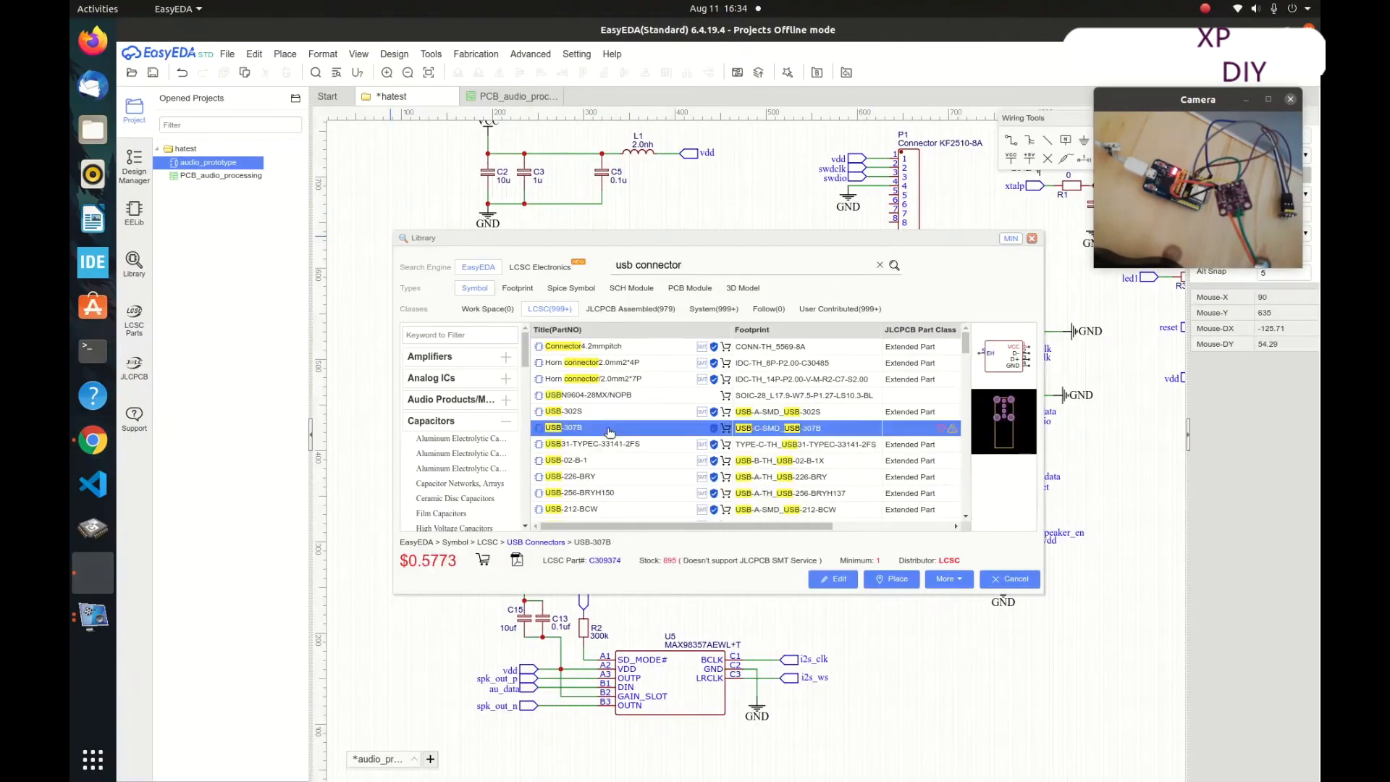
click(639, 450)
scroll(639, 449, down, 5)
scroll(616, 450, down, 5)
click(590, 443)
scroll(595, 435, up, 10)
click(602, 413)
click(780, 463)
scroll(780, 463, down, 3)
click(767, 432)
click(769, 459)
scroll(770, 460, down, 2)
scroll(696, 463, down, 3)
click(630, 475)
scroll(629, 474, down, 1)
click(630, 472)
click(628, 461)
scroll(627, 462, down, 5)
scroll(623, 462, up, 3)
click(612, 460)
click(603, 430)
scroll(608, 442, up, 2)
click(625, 443)
click(633, 476)
click(607, 445)
scroll(606, 456, up, 3)
click(605, 473)
click(603, 475)
scroll(603, 474, down, 5)
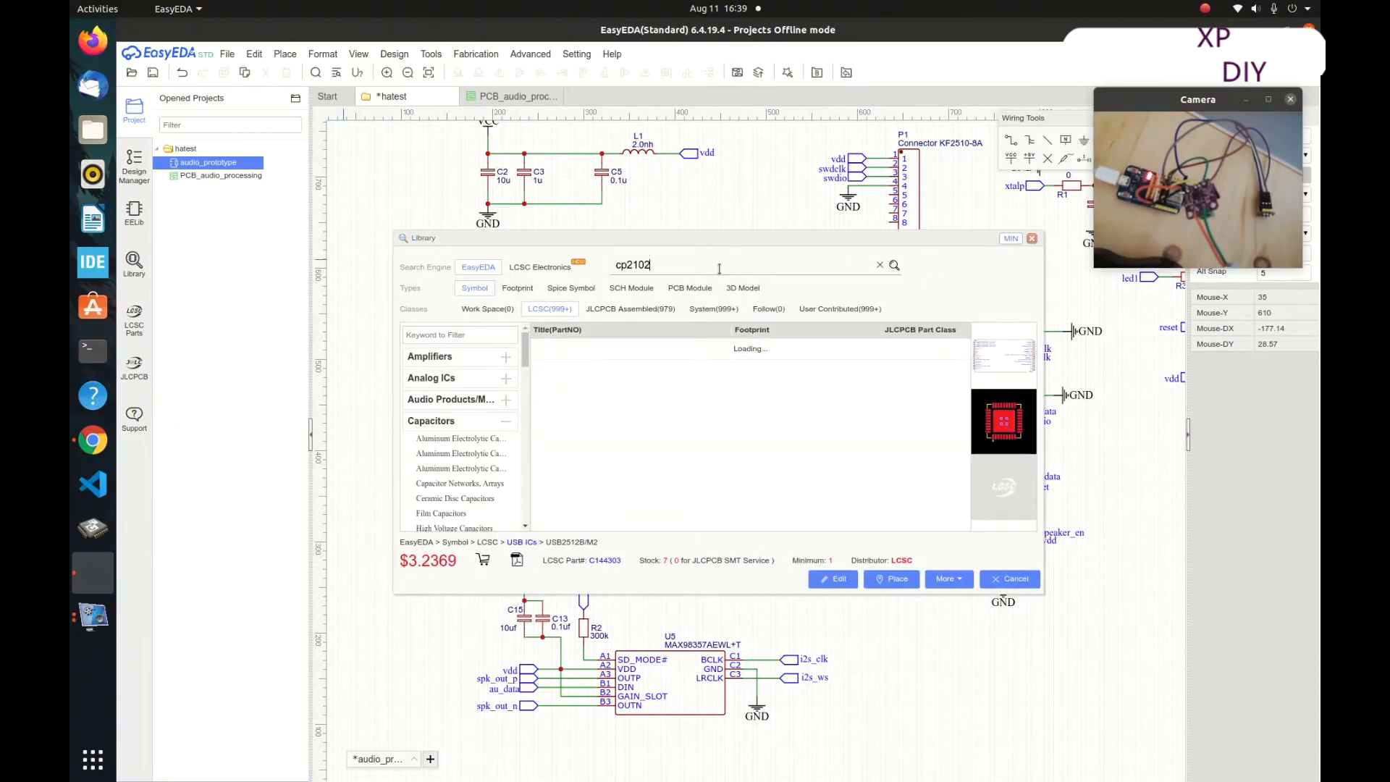
- Find "cp2102" in the component library and place the CP2102N-A02-GQFN20R symbol in the lower part of the schematic
click(606, 351)
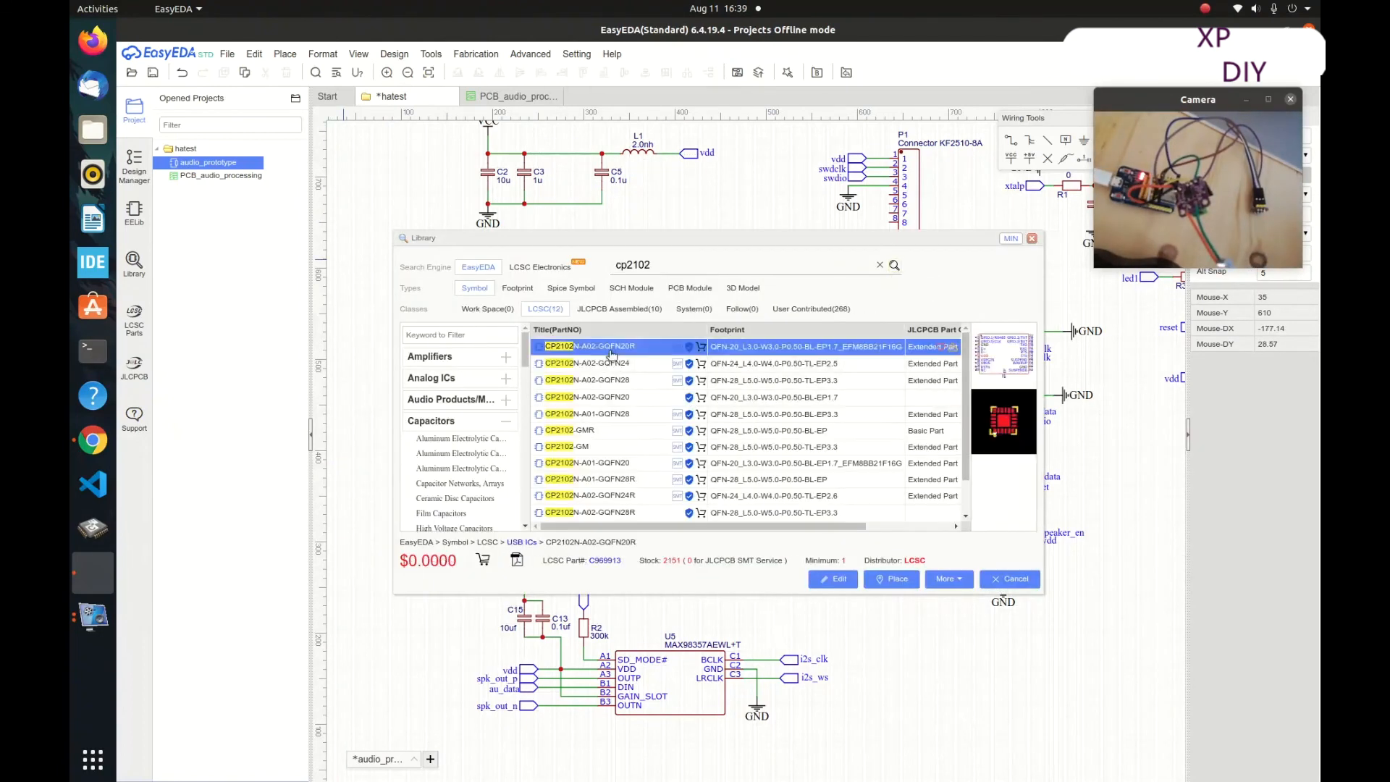
click(583, 465)
scroll(706, 503, down, 1)
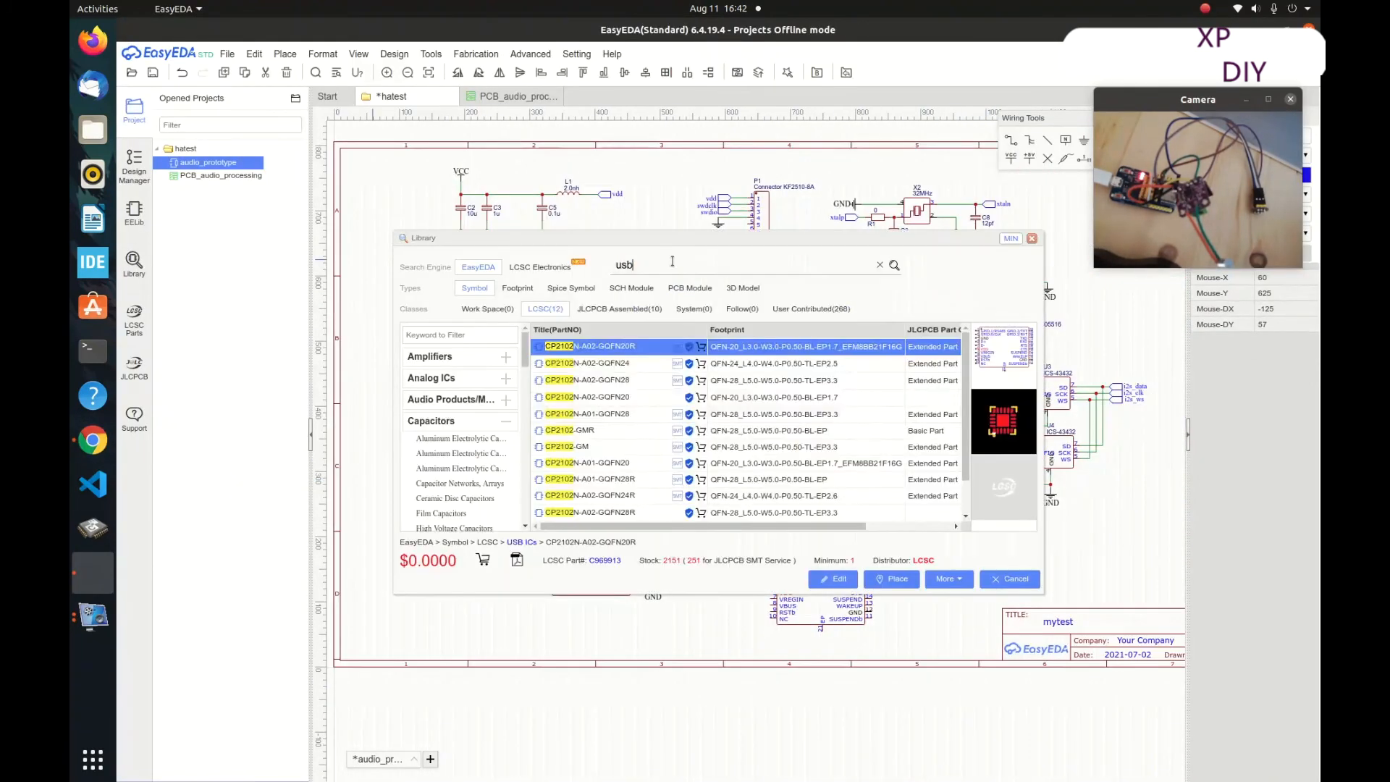
- Repeat the library search for "usb connector" and examine further LCSC parts, such as USB-234-BCW, for a suitable connector
click(601, 396)
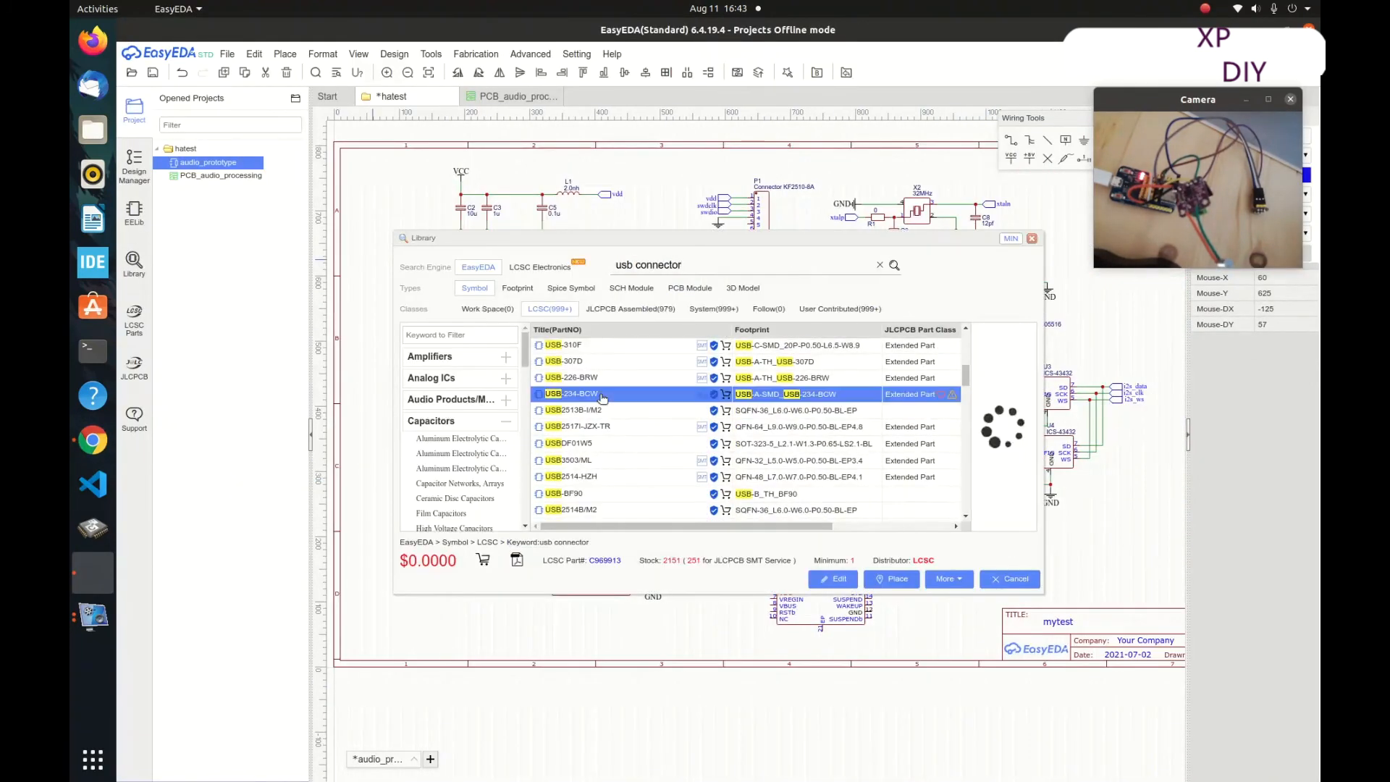
scroll(602, 398, down, 3)
click(605, 426)
scroll(605, 448, down, 3)
click(674, 440)
scroll(683, 497, down, 5)
click(662, 464)
scroll(682, 444, down, 4)
click(684, 455)
scroll(692, 472, down, 1)
scroll(838, 459, down, 5)
click(834, 441)
scroll(832, 420, down, 5)
click(832, 438)
scroll(833, 439, up, 2)
click(832, 439)
scroll(815, 428, up, 3)
click(803, 408)
scroll(807, 416, up, 3)
click(829, 431)
scroll(818, 429, up, 3)
click(804, 429)
click(805, 441)
scroll(805, 435, down, 2)
click(804, 434)
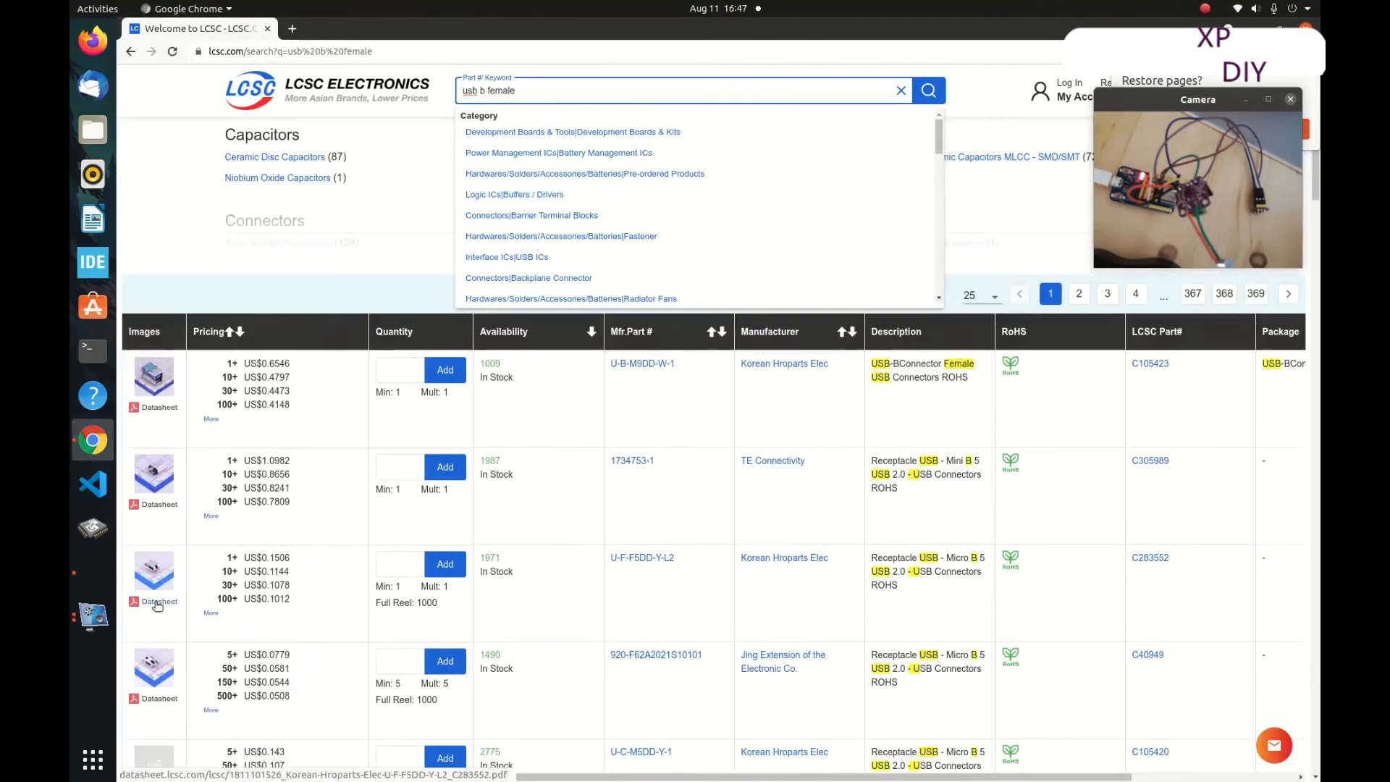
- Search LCSC in Chrome for "usb b female", review the listed parts, and open the USB Connectors category
scroll(155, 612, down, 7)
scroll(162, 507, up, 15)
click(163, 493)
click(710, 543)
scroll(710, 536, down, 5)
click(914, 423)
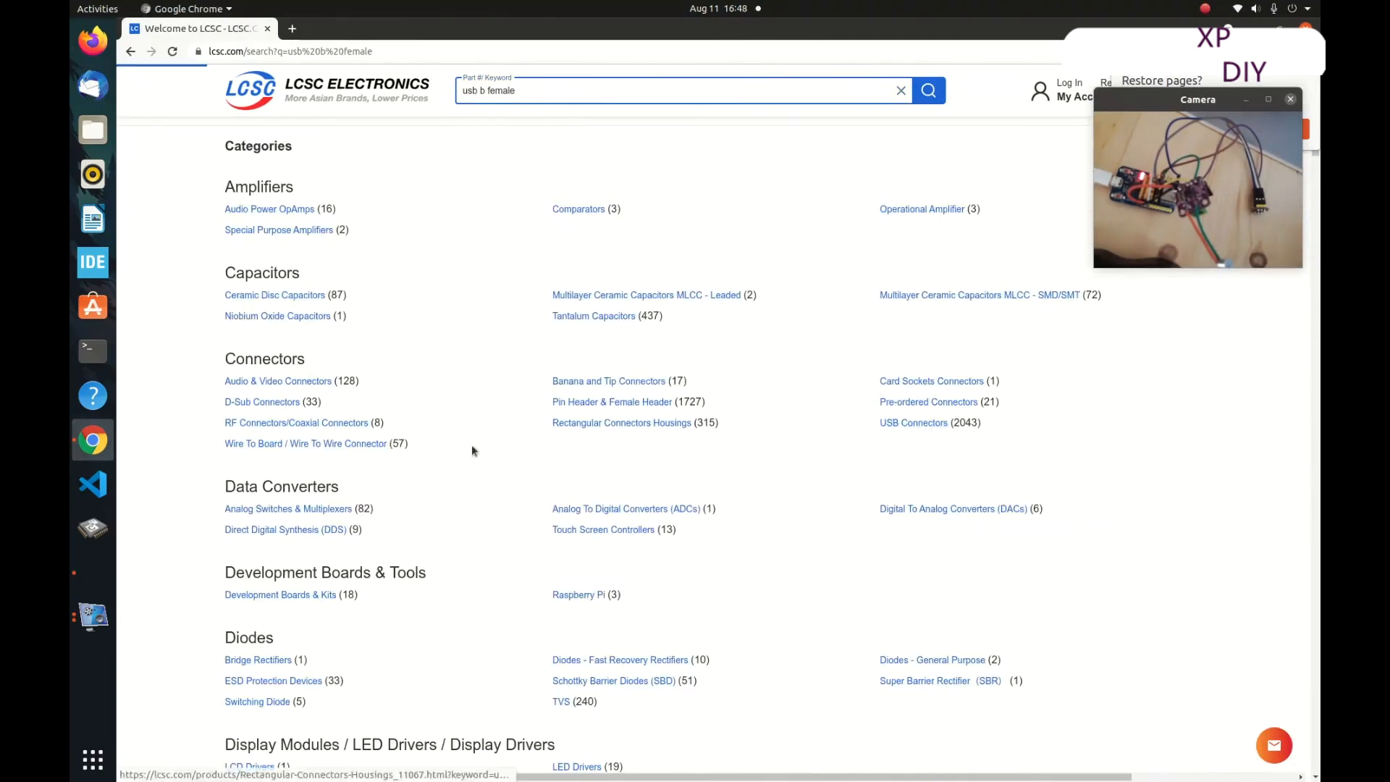
scroll(147, 614, down, 5)
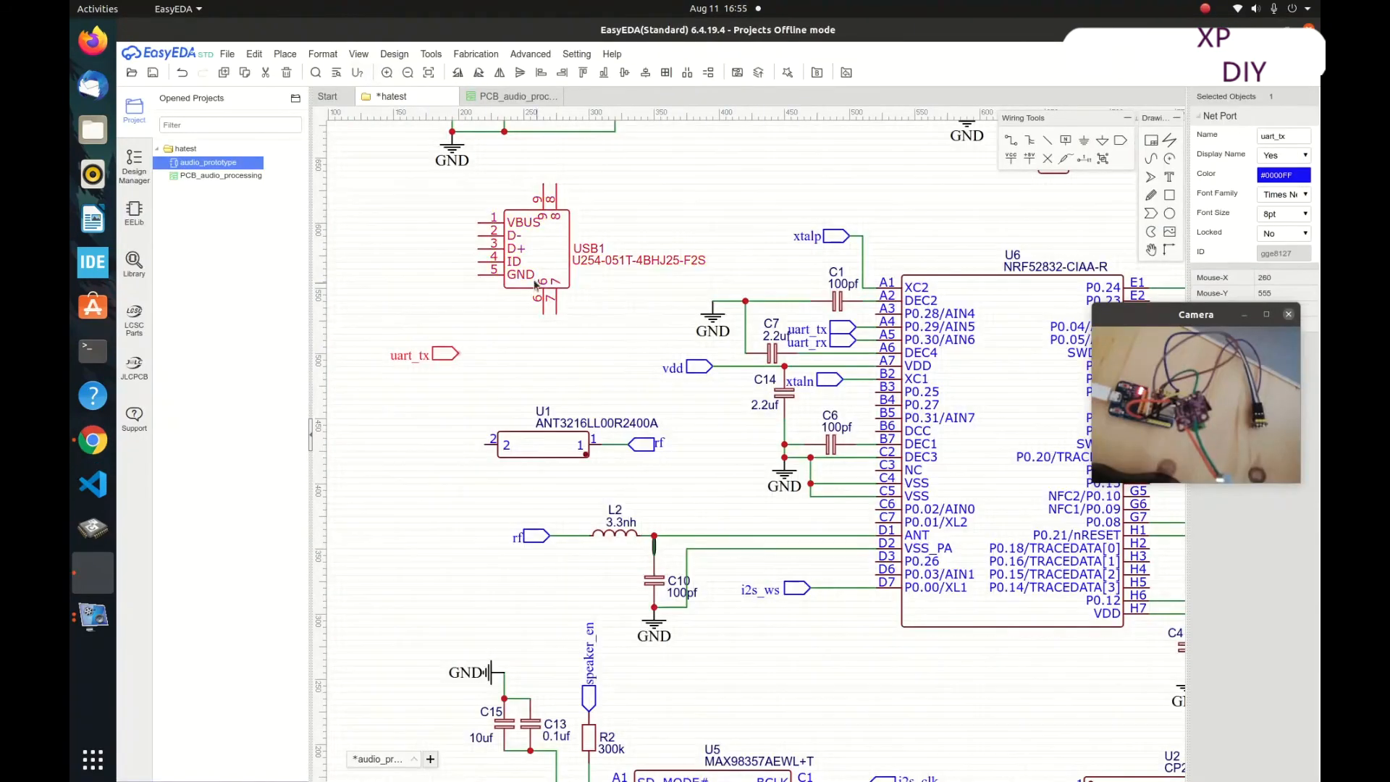
- Move the U254-051T-4BHJ25-F2S USB connector next to the CP2102N and rotate it 180 degrees to face the chip
scroll(534, 284, down, 4)
drag(535, 285, 583, 453)
scroll(874, 552, up, 4)
key(space)
key(space)
- Wire the USB connector's data and VBUS pins to the matching D+, D- and VBUS pins of the CP2102N
click(649, 464)
click(721, 464)
click(649, 477)
click(649, 438)
click(721, 451)
- Place an inverted GND symbol above the USB connector and wire it to the upper shield pins and the ground net
key(space)
key(space)
click(629, 399)
click(571, 399)
click(629, 399)
click(661, 438)
key(Escape)
- Add GND symbols below the USB connector and beside the CP2102N, wiring them to the lower shield pins and the chip's GND pin
click(610, 536)
click(571, 530)
click(610, 536)
right_drag(993, 480, 881, 459)
click(826, 540)
click(812, 508)
click(826, 541)
scroll(826, 540, down, 2)
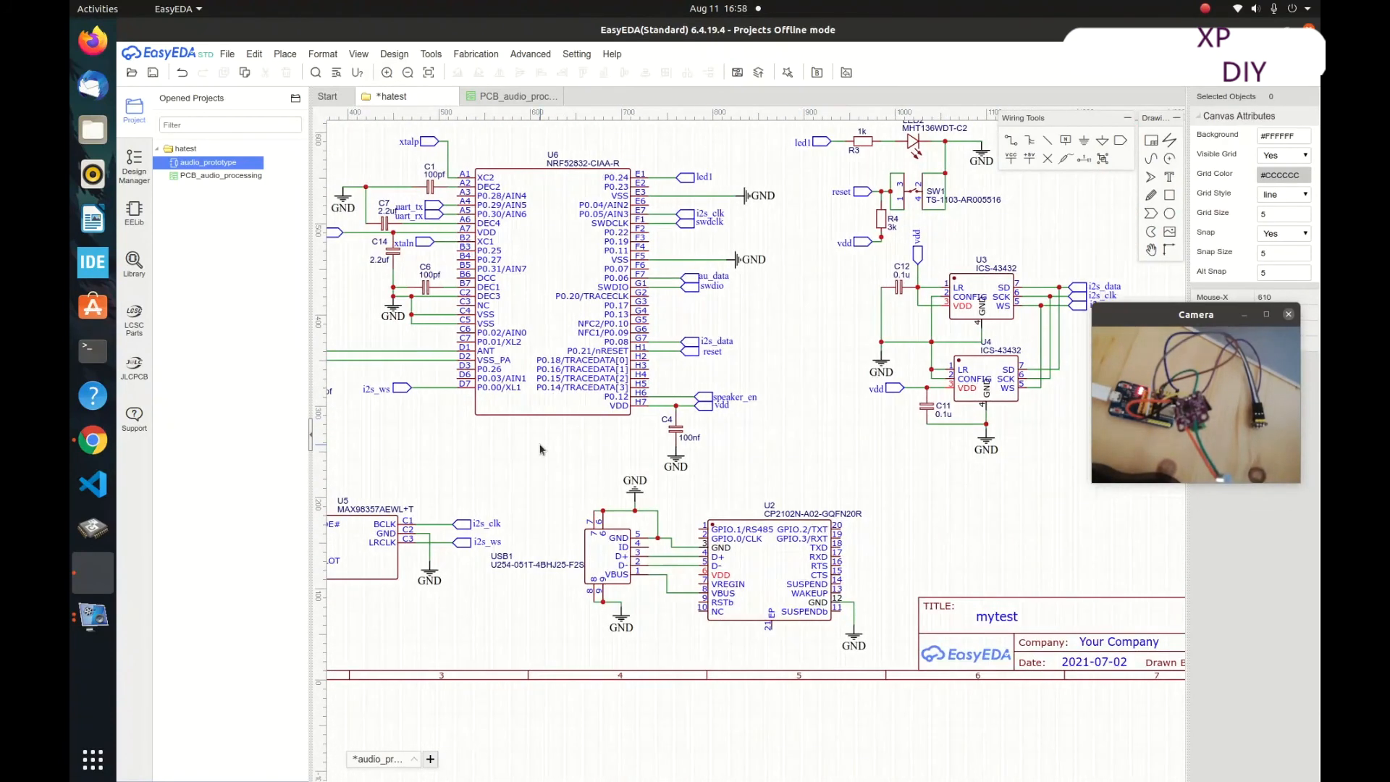
- Paste the uart_tx net port, rotate it 180 degrees, and place it beside the CP2102N's TXD pin
right_drag(588, 435, 599, 437)
scroll(855, 491, up, 2)
key(ctrl+v)
key(space)
key(space)
click(854, 464)
right_drag(404, 373, 598, 425)
scroll(523, 403, down, 2)
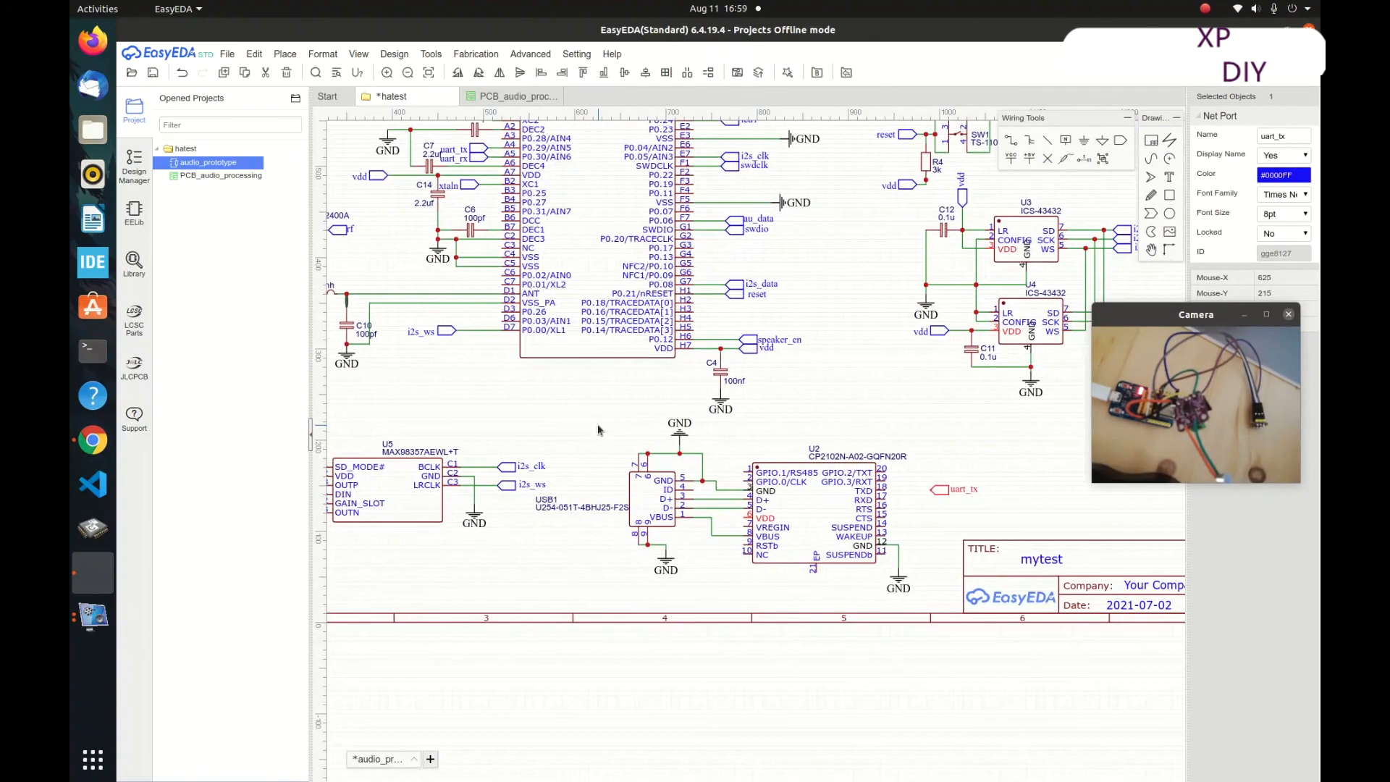
- Search the web in Chrome for how to connect the CP2102 and read the Nordic DevZone thread on NRF52832 and CP2102 serial communication
click(92, 440)
click(448, 29)
text(how to connect cp210)
key(Return)
click(285, 438)
scroll(285, 438, down, 2)
scroll(185, 475, down, 8)
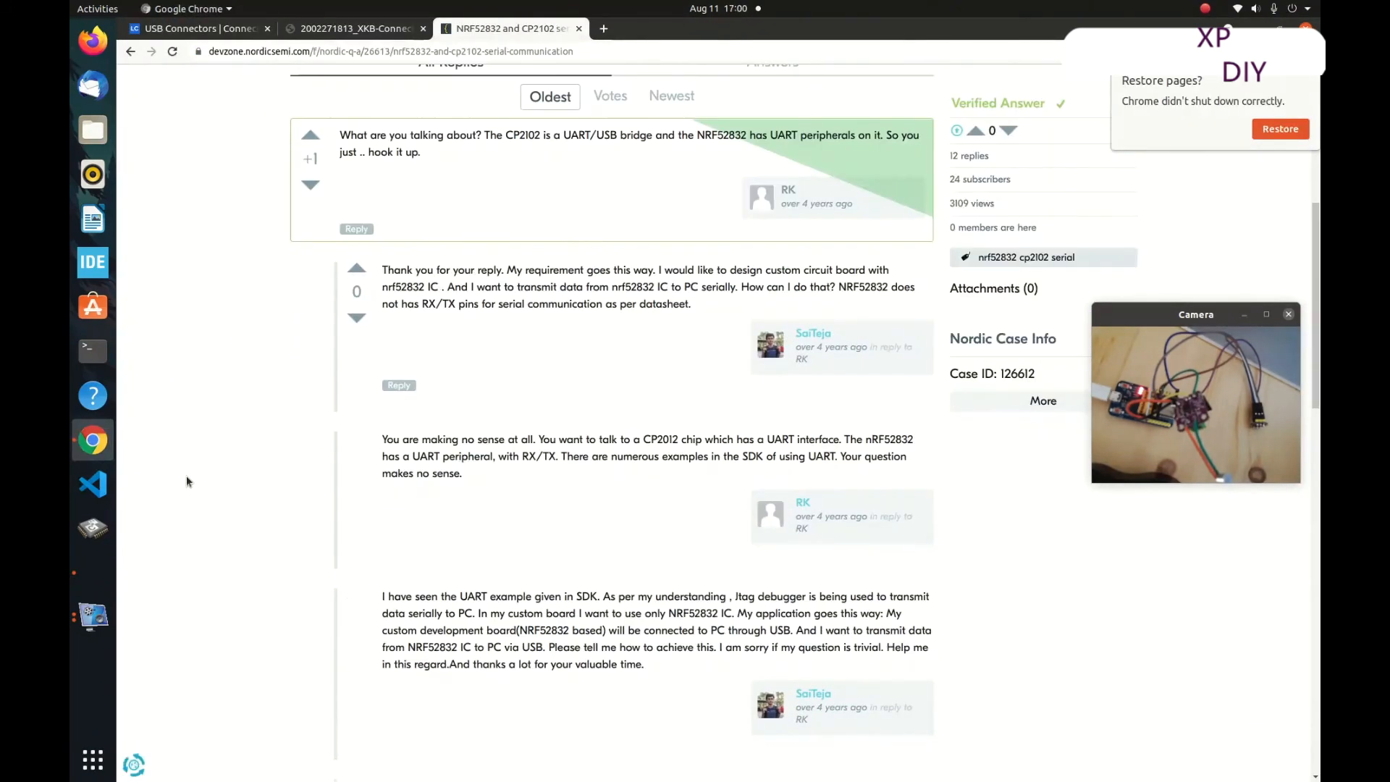
scroll(258, 467, down, 1)
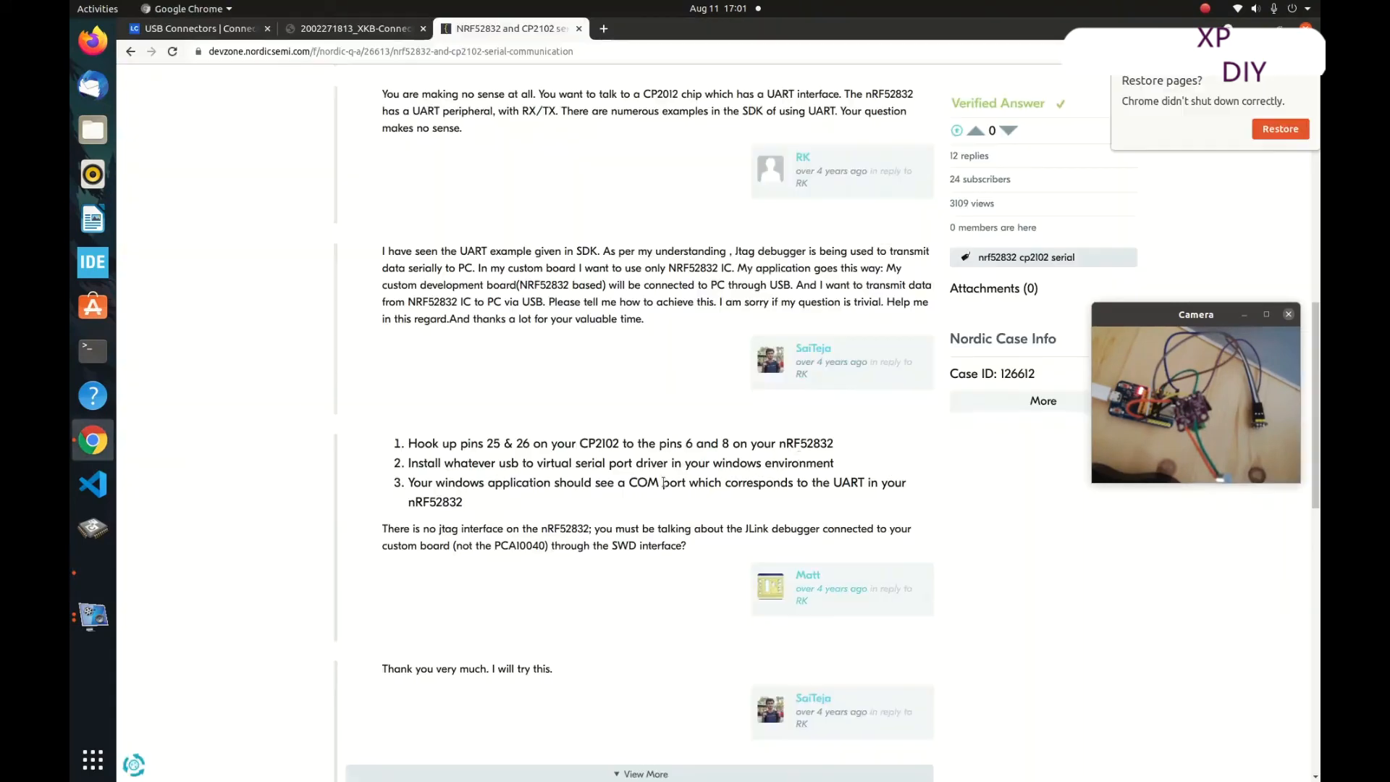
scroll(591, 606, down, 3)
scroll(591, 606, down, 13)
scroll(223, 562, down, 8)
- Return to the search results, check another result further down the page, and go back to the list
click(131, 52)
scroll(192, 326, down, 9)
click(385, 637)
click(131, 52)
- Search for "CP2102N-A02-GQFN20R", open its Mouser data sheet, and study the typical connection diagrams and following pages
triple_click(311, 96)
text(CP2102N-A02-GQFN20R)
key(Return)
click(395, 210)
click(549, 481)
scroll(549, 480, down, 20)
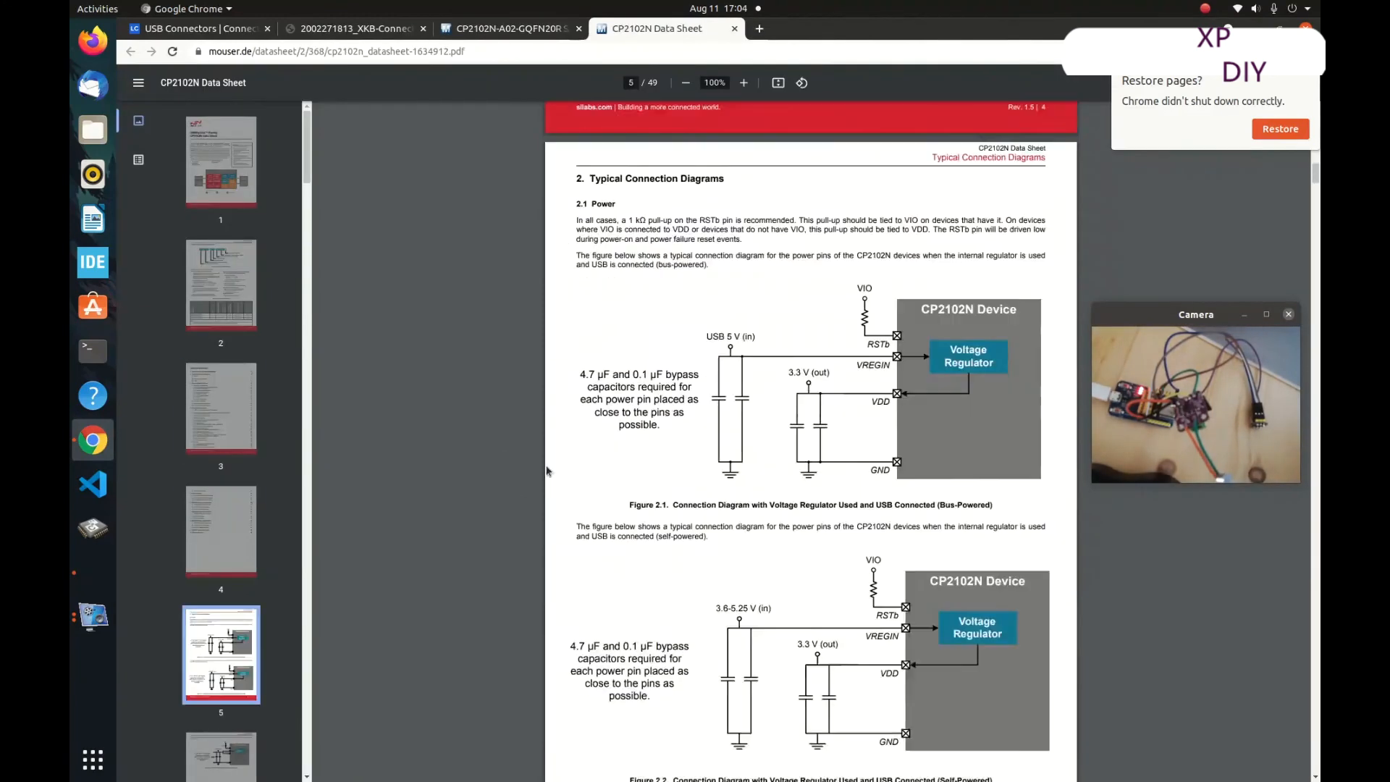
scroll(475, 662, down, 20)
scroll(498, 656, down, 20)
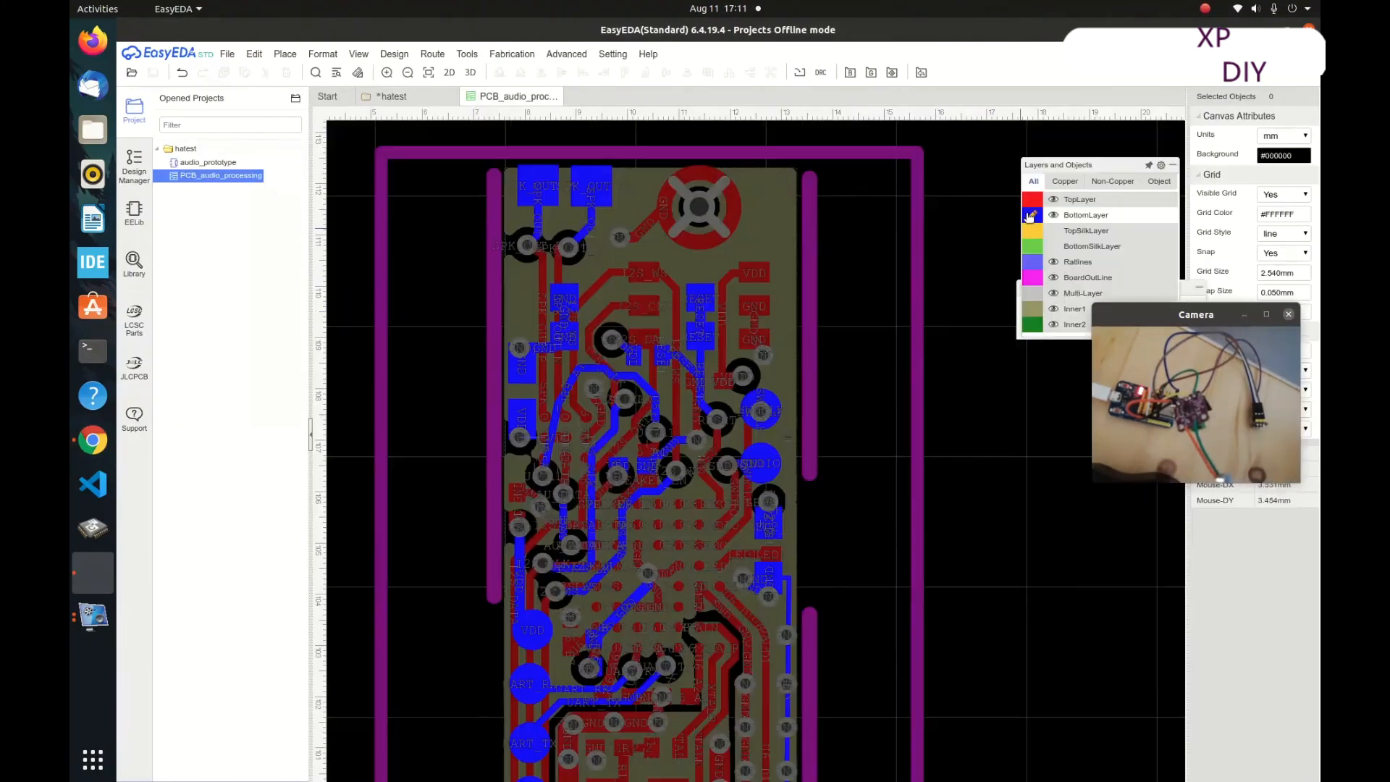
- In the EasyEDA PCB layout, put the SWDIO and SWDCLK pads on the TopLayer and swap their positions near the board edge
scroll(688, 348, up, 3)
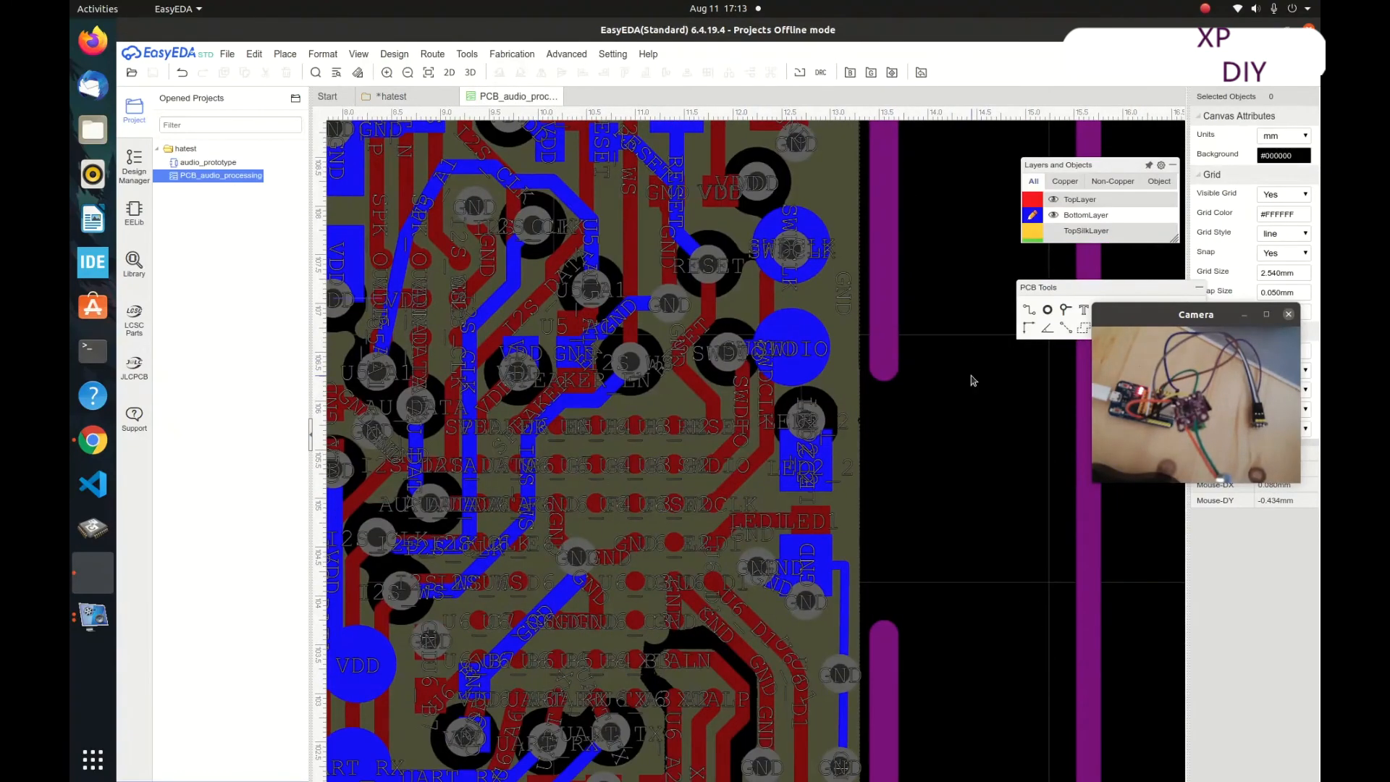
scroll(739, 371, up, 3)
drag(844, 325, 893, 302)
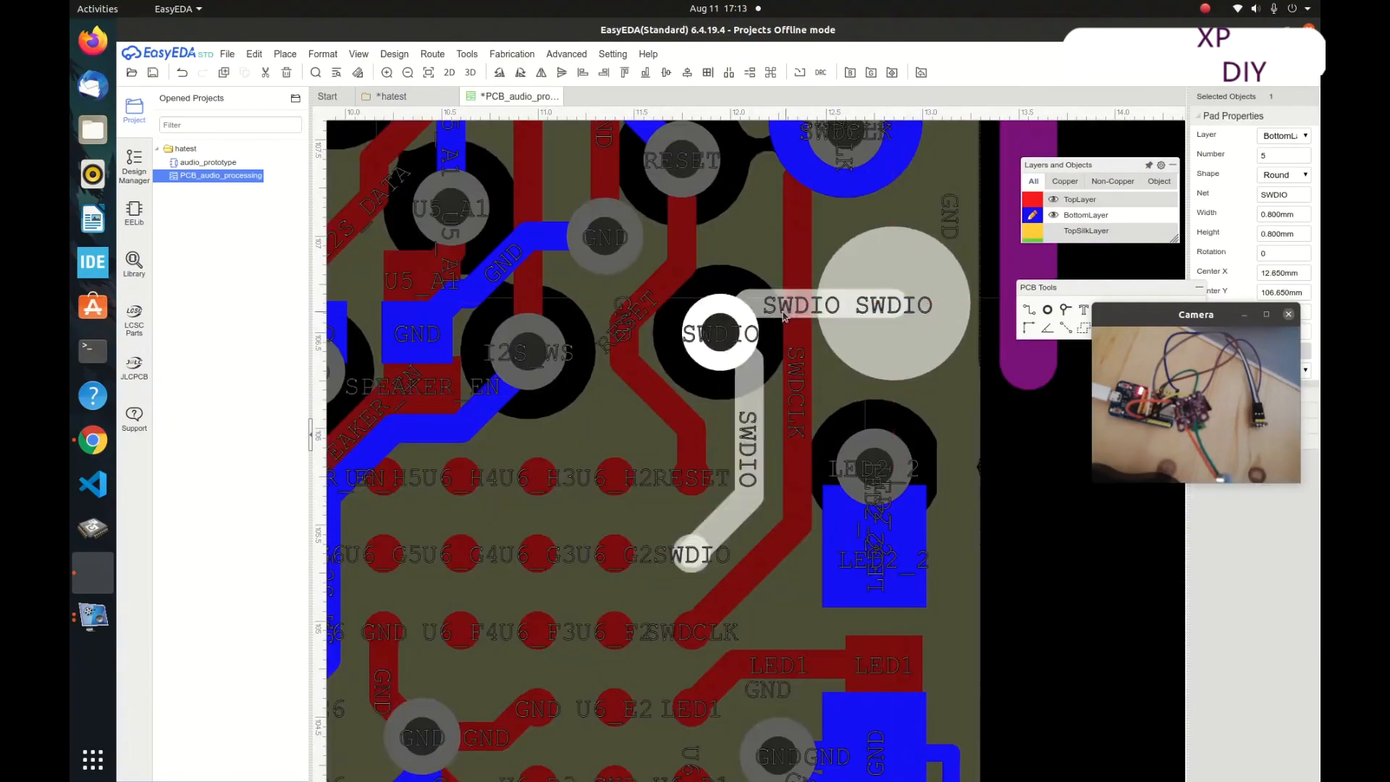
right_drag(953, 268, 953, 372)
click(844, 223)
click(1283, 136)
drag(844, 224, 904, 427)
drag(903, 353, 903, 184)
drag(904, 428, 893, 420)
- Delete the old SWDIO track and rework the SWDIO and RESET routing on the TopLayer beside the relocated pads
click(749, 535)
key(Delete)
scroll(738, 523, down, 2)
click(707, 619)
scroll(834, 152, down, 2)
click(700, 439)
scroll(712, 304, down, 2)
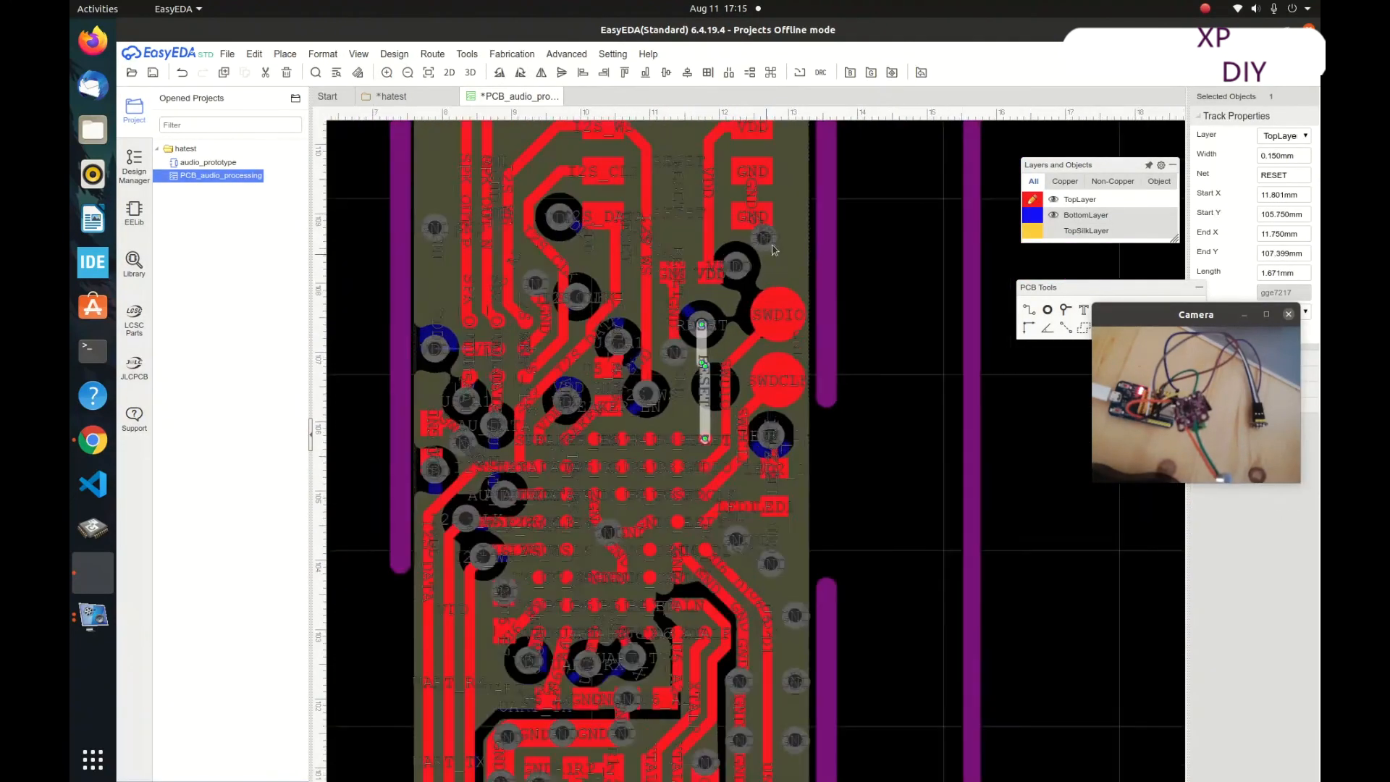
- Delete the via above the SWDIO pad and route a TopLayer VDD track up to the VDD pad
scroll(735, 217, up, 3)
click(735, 382)
key(Delete)
scroll(746, 347, down, 2)
key(w)
click(710, 378)
click(712, 265)
click(734, 218)
- Move the small VDD/GND component on the BottomLayer next to the connector's VDD and GND pads and rotate it upright
key(b)
click(621, 407)
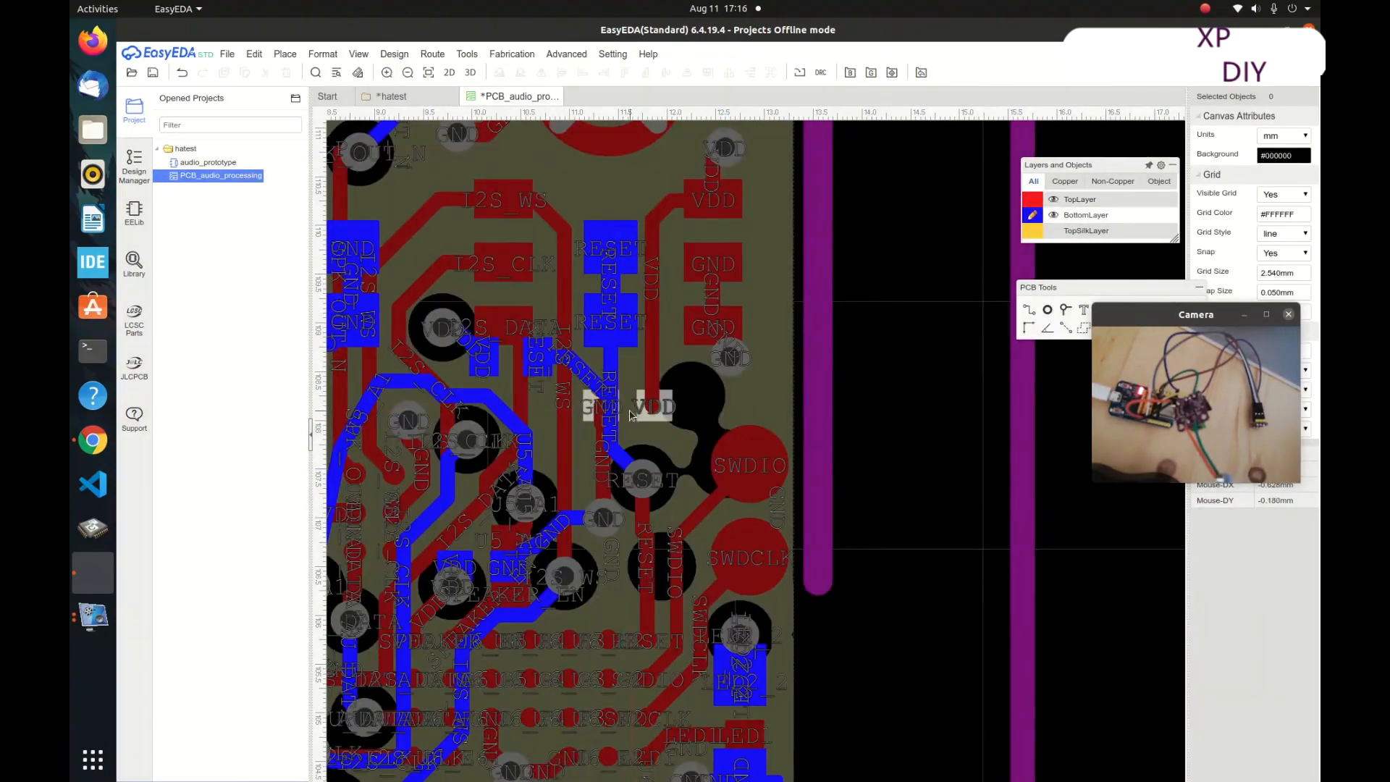
scroll(773, 384, down, 2)
key(t)
scroll(579, 478, up, 2)
key(b)
click(575, 487)
drag(576, 487, 673, 316)
key(space)
- Delete the leftover TopLayer GND track beside the RESET via
click(545, 543)
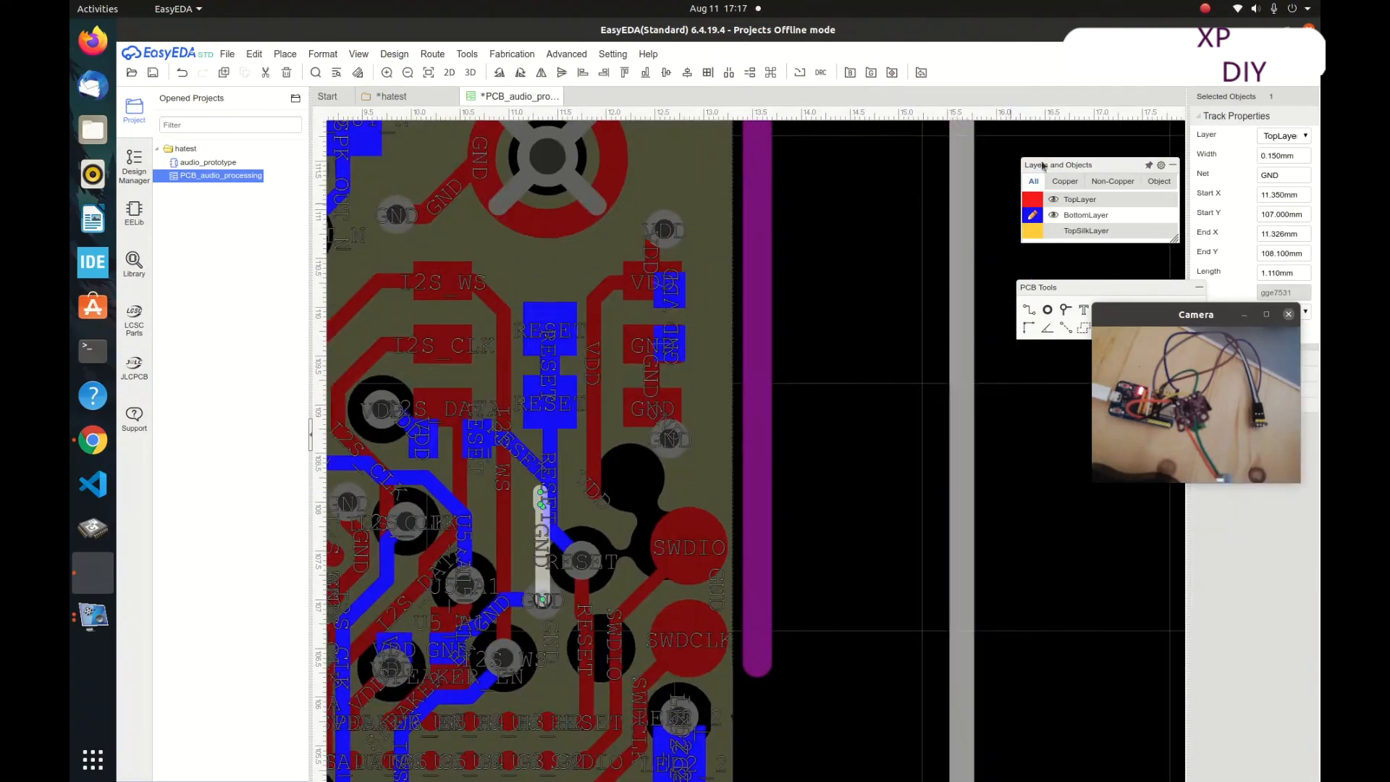
key(Delete)
click(666, 226)
key(Tab)
key(Return)
mouse_move(834, 316)
right_down()
mouse_move(888, 360)
mouse_move(922, 350)
right_up()
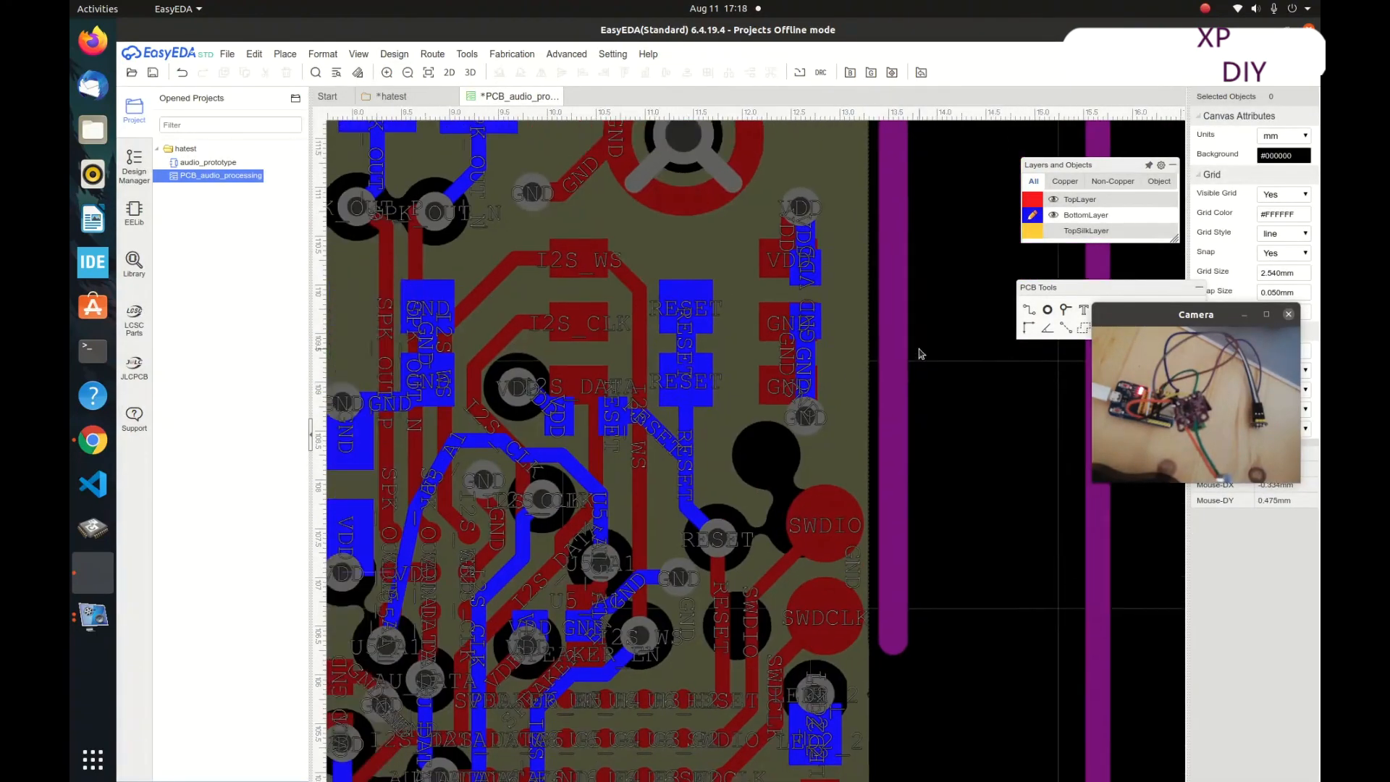
- Delete the SPK_OUT vias below the speaker output pads
scroll(744, 448, down, 2)
drag(700, 376, 708, 357)
right_drag(403, 338, 447, 420)
drag(568, 346, 591, 319)
drag(568, 346, 591, 319)
click(591, 320)
key(Delete)
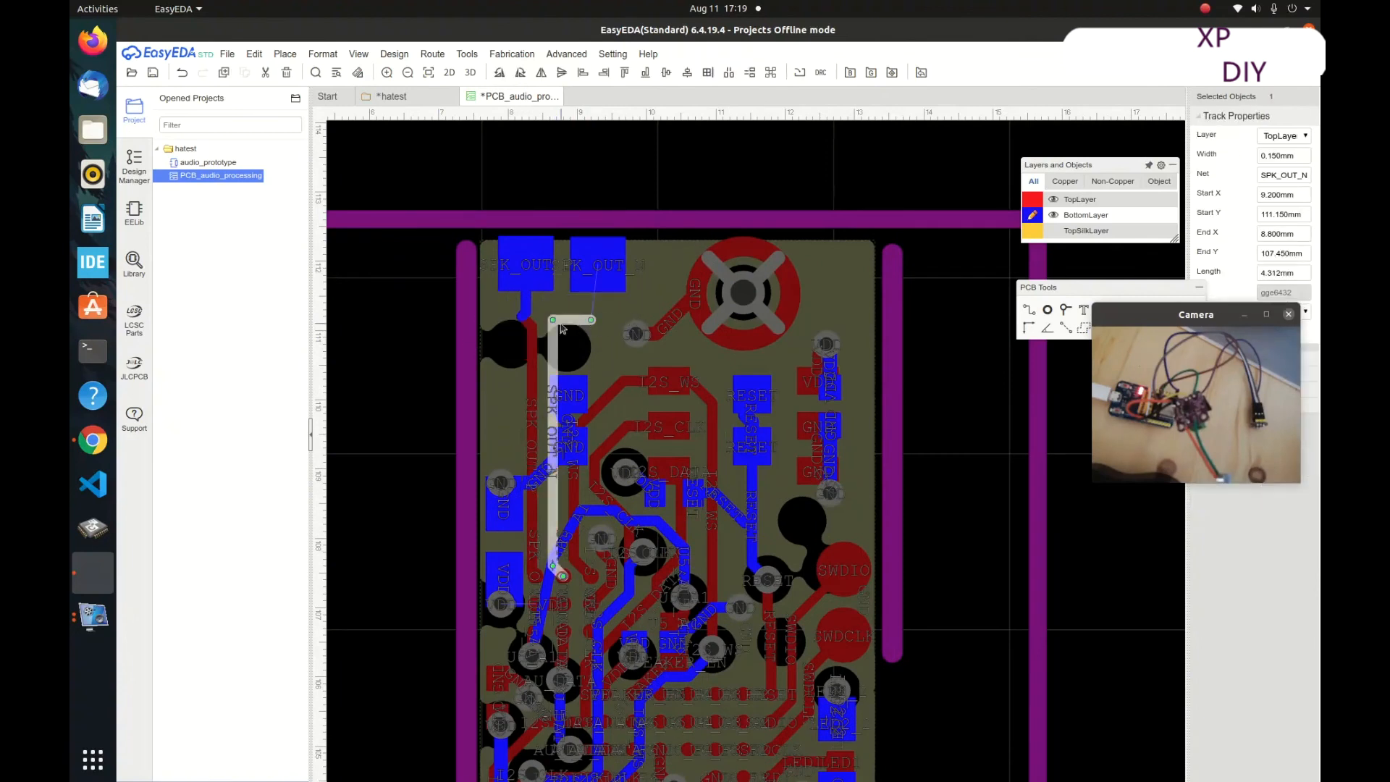
- Move the two SPK_OUT pads to the TopLayer and connect the speaker tracks to them on that layer
key(t)
scroll(580, 244, up, 2)
key(b)
click(502, 273)
click(605, 273)
key(t)
key(w)
click(499, 343)
click(504, 273)
right_drag(638, 435, 594, 318)
- Move the GND/RESET switch and the RESET via upward and join them with a BottomLayer track
click(1032, 215)
drag(620, 362, 626, 293)
right_drag(767, 564, 706, 411)
drag(738, 454, 743, 268)
key(w)
click(751, 319)
click(652, 246)
- Delete the old TopLayer RESET track and route a new one up to the relocated RESET via
key(t)
click(715, 674)
scroll(721, 610, up, 2)
click(766, 507)
key(Delete)
click(768, 701)
click(767, 217)
drag(705, 528, 705, 458)
scroll(721, 605, down, 3)
- Duplicate the reset switch circuit in the hatest schematic, place the copy in free space and wire it
click(392, 96)
drag(467, 357, 737, 483)
key(ctrl+c)
key(ctrl+v)
click(898, 407)
click(716, 352)
click(943, 381)
click(996, 362)
- Name the copied switch circuit's net MODE and save the schematic
scroll(999, 362, down, 2)
double_click(535, 563)
text(mode)
key(Return)
click(531, 550)
right_drag(604, 719, 780, 547)
right_drag(833, 585, 782, 589)
right_drag(1097, 282, 1024, 311)
right_drag(791, 571, 811, 471)
key(ctrl+s)
- Update the PCB with the schematic changes and close the design rules without altering them
click(394, 54)
click(413, 90)
scroll(723, 454, down, 5)
click(826, 572)
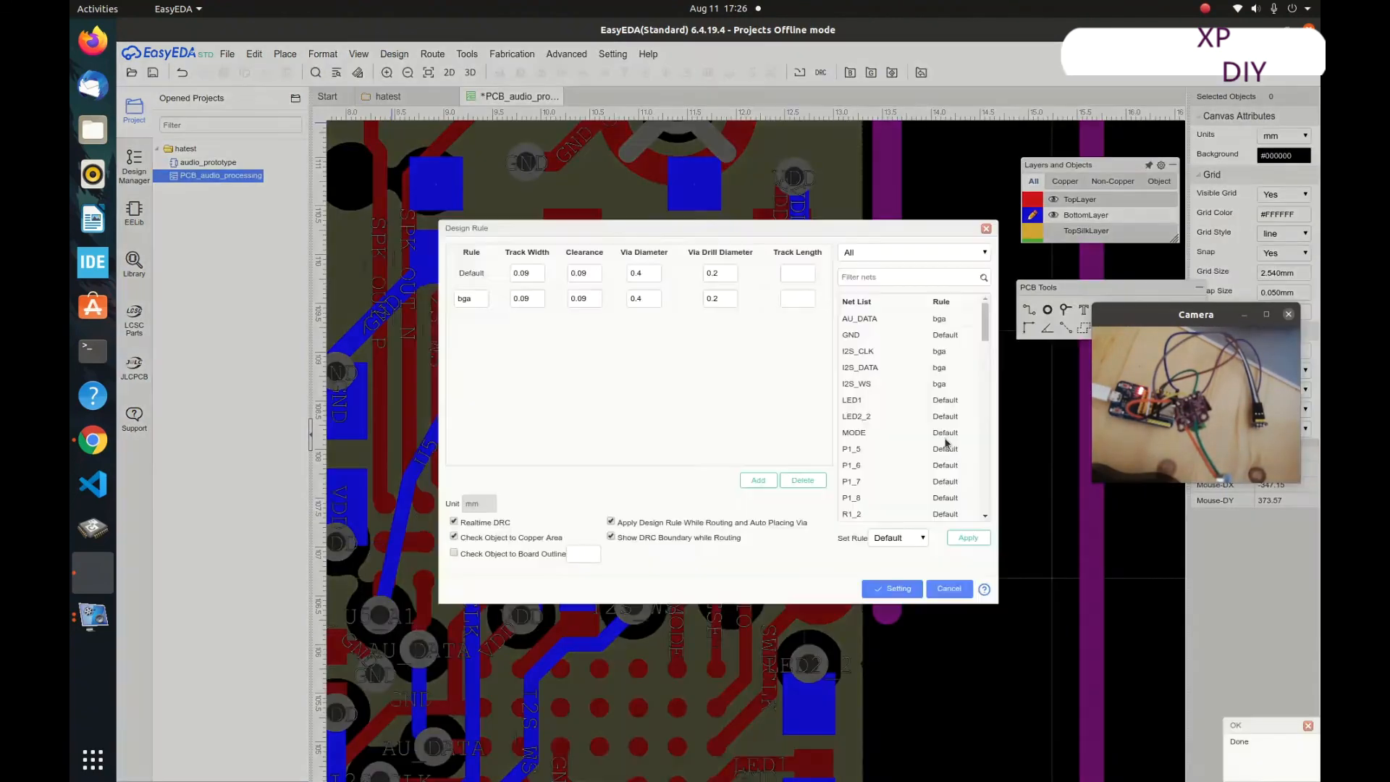
click(953, 588)
- Inspect the board with the Inner1 layer toggled and undo the last change
scroll(869, 434, down, 5)
scroll(884, 376, up, 3)
scroll(884, 376, up, 1)
click(1054, 310)
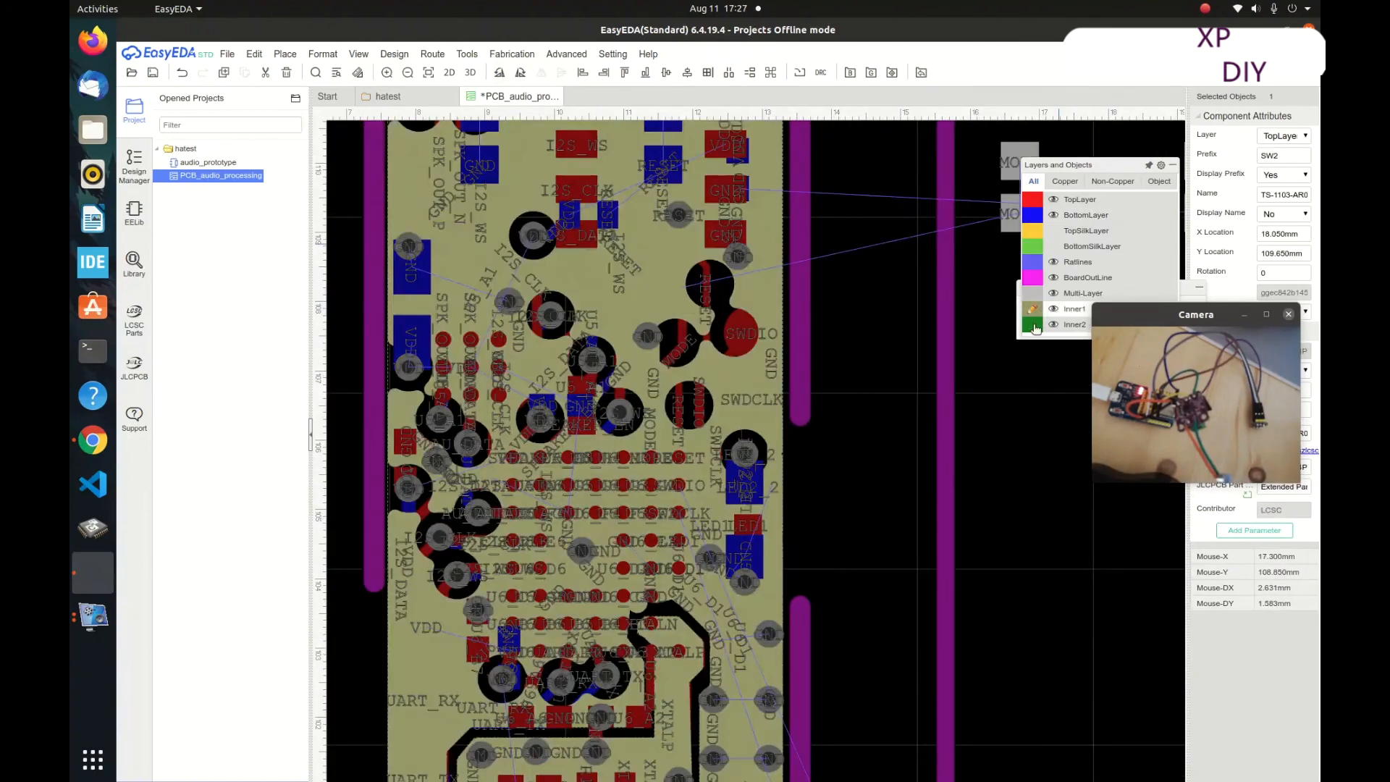
right_drag(616, 290, 647, 525)
scroll(614, 264, down, 1)
key(ctrl+z)
scroll(836, 454, up, 3)
scroll(837, 454, down, 3)
- Move switch SW2 from beside the outline onto the upper part of the board
click(953, 404)
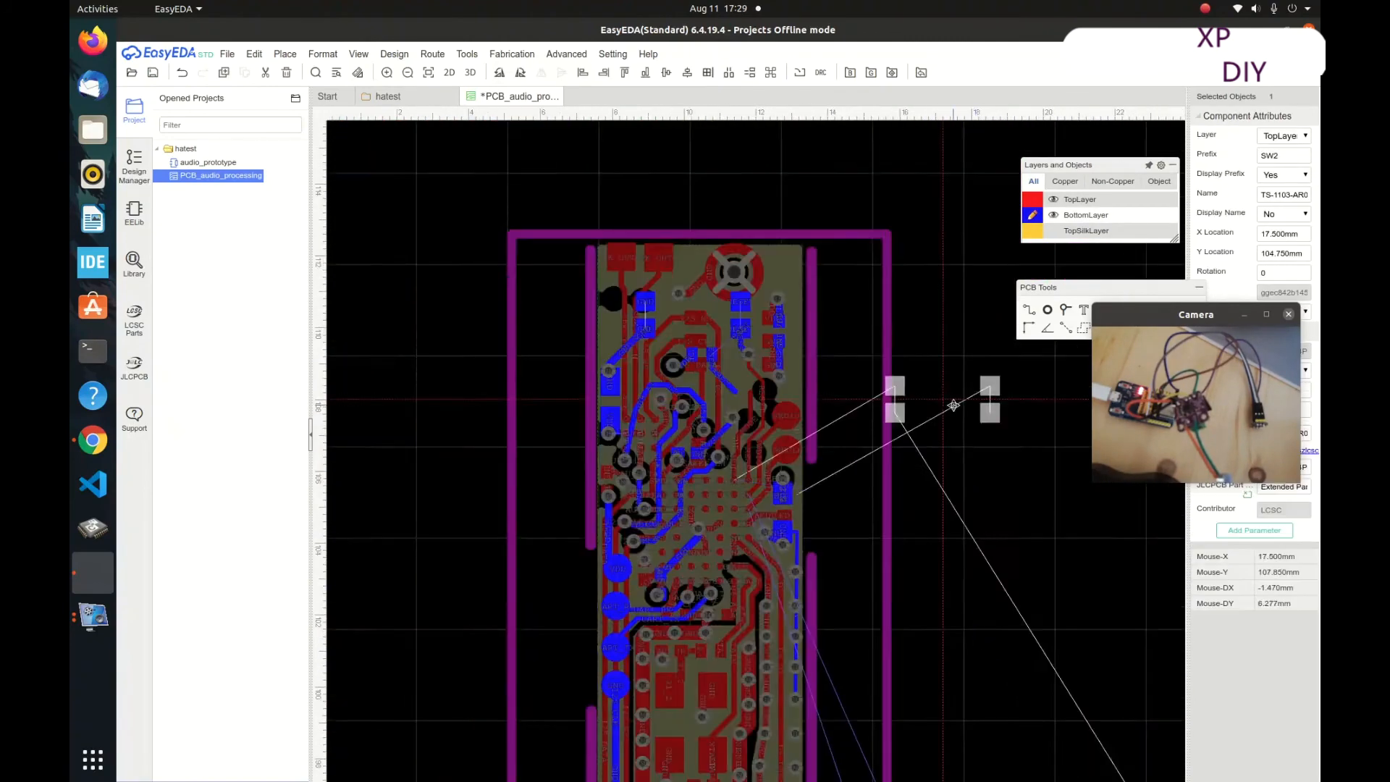
scroll(962, 388, up, 3)
right_drag(962, 388, 1005, 487)
drag(961, 405, 552, 228)
scroll(553, 290, down, 2)
- Move the new two-pad component above the RESET via, rotate it upright and delete the track in its way
drag(1035, 532, 584, 433)
scroll(630, 482, up, 3)
drag(672, 470, 802, 380)
key(space)
click(730, 540)
key(Delete)
click(762, 387)
click(741, 431)
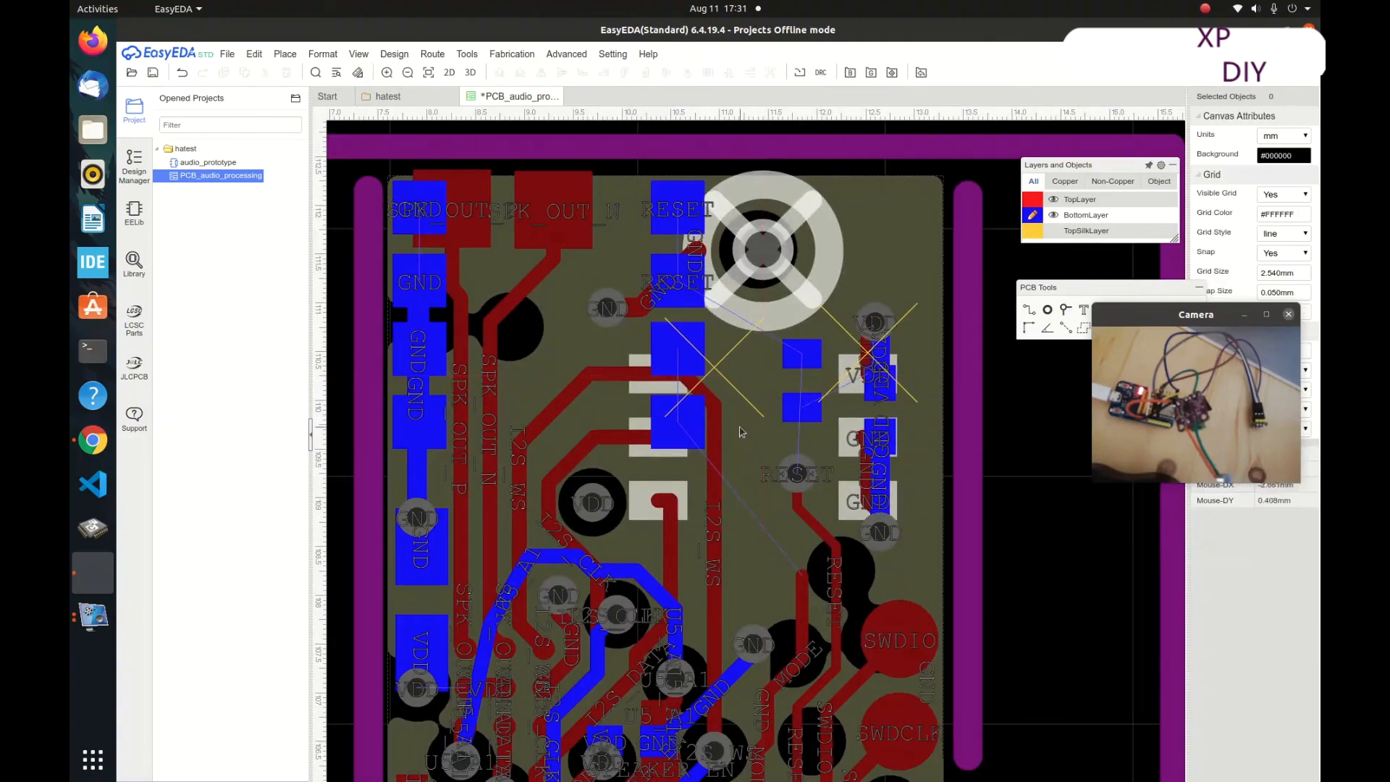
- Shift the VDD via slightly, reposition and rotate the small BottomLayer component beside SW2, and save the PCB
key(t)
drag(875, 322, 896, 311)
right_drag(1002, 477, 944, 410)
drag(740, 405, 746, 405)
key(b)
drag(744, 313, 746, 301)
key(space)
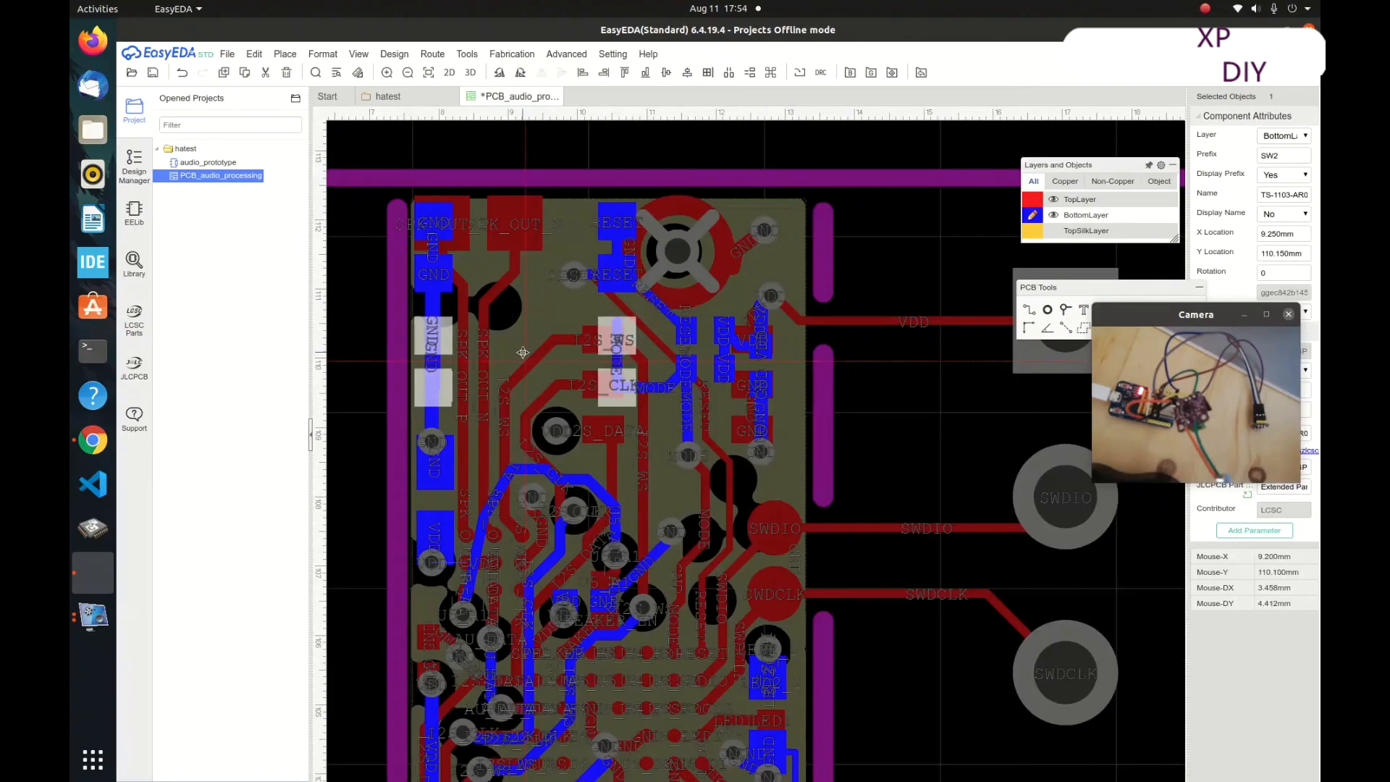
key(ctrl+s)
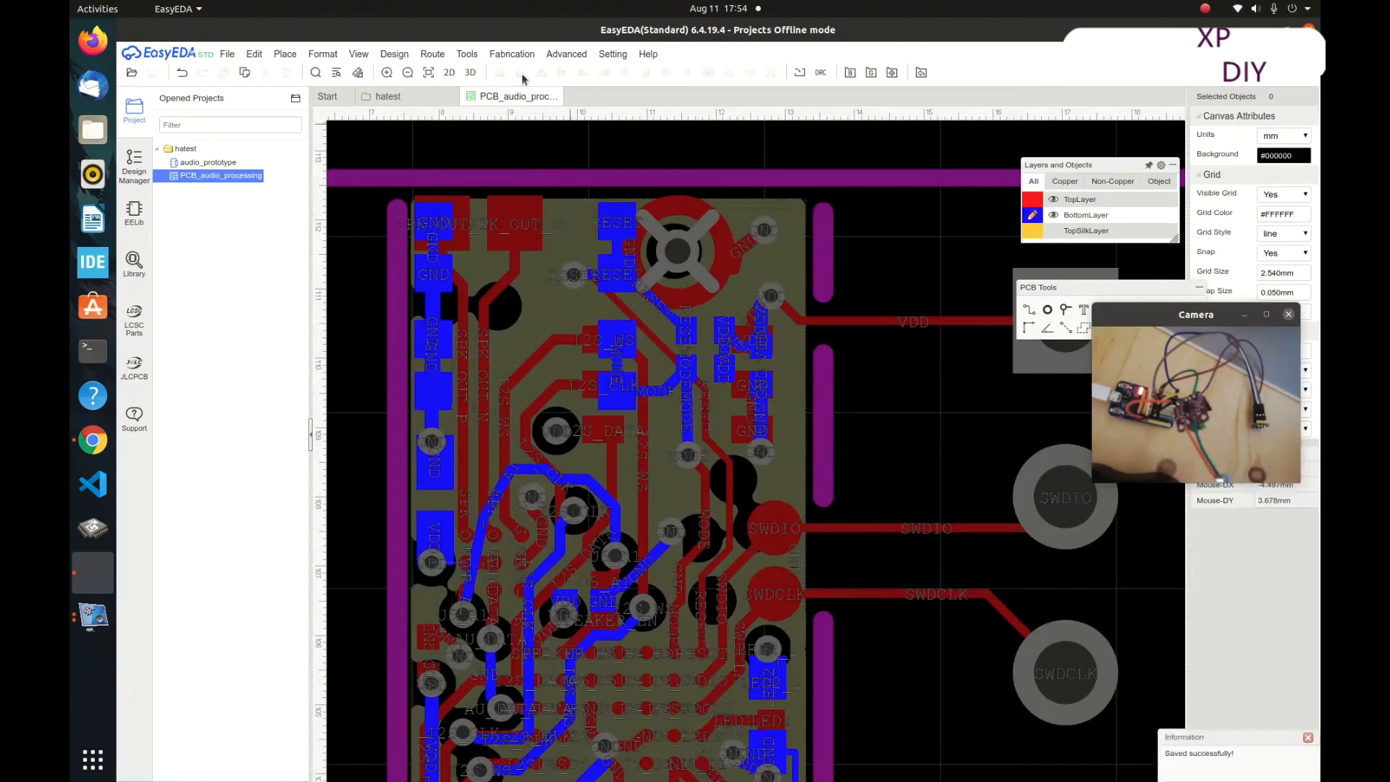